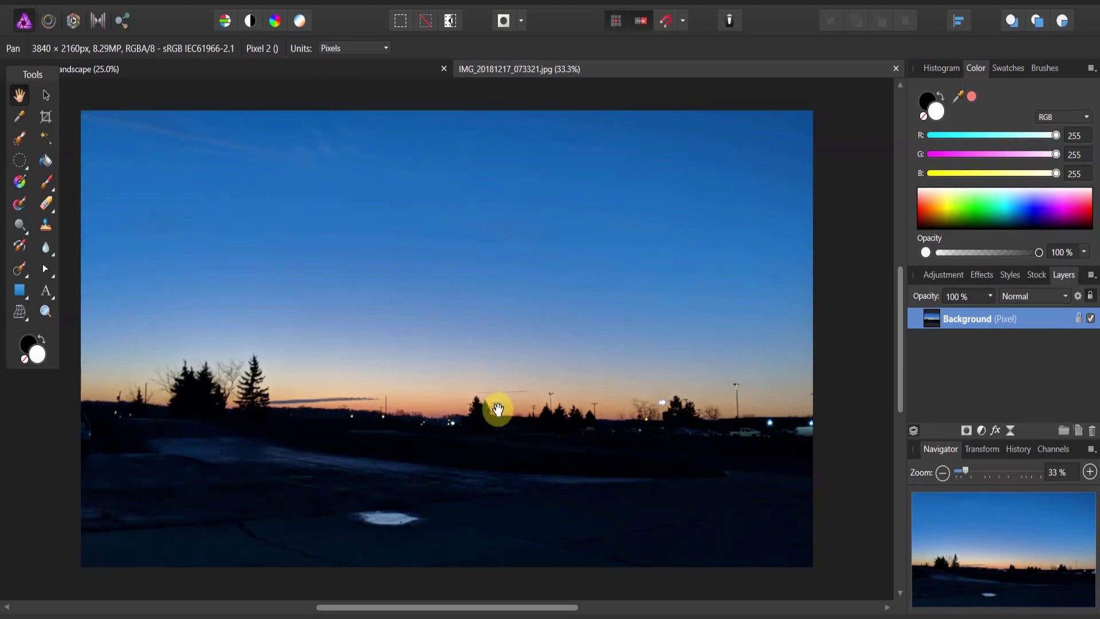
Compare the finished landscape document with the original photo IMG_20181217_073321.jpg, examining its sky, horizon and dark foreground.
click(205, 74)
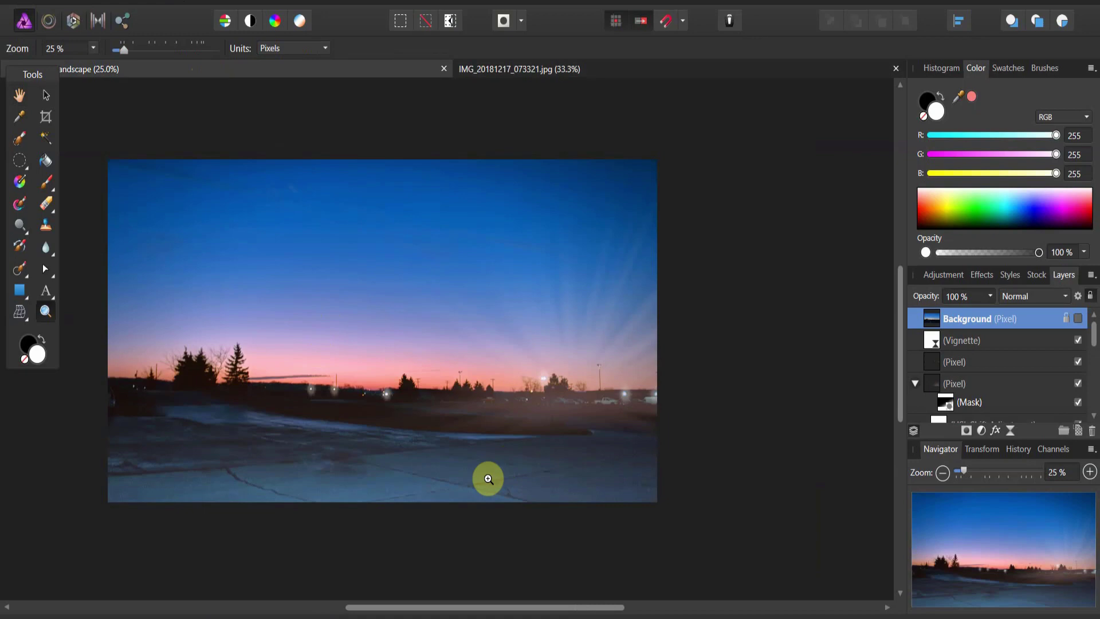
click(511, 81)
click(514, 72)
key(h)
drag(484, 210, 484, 216)
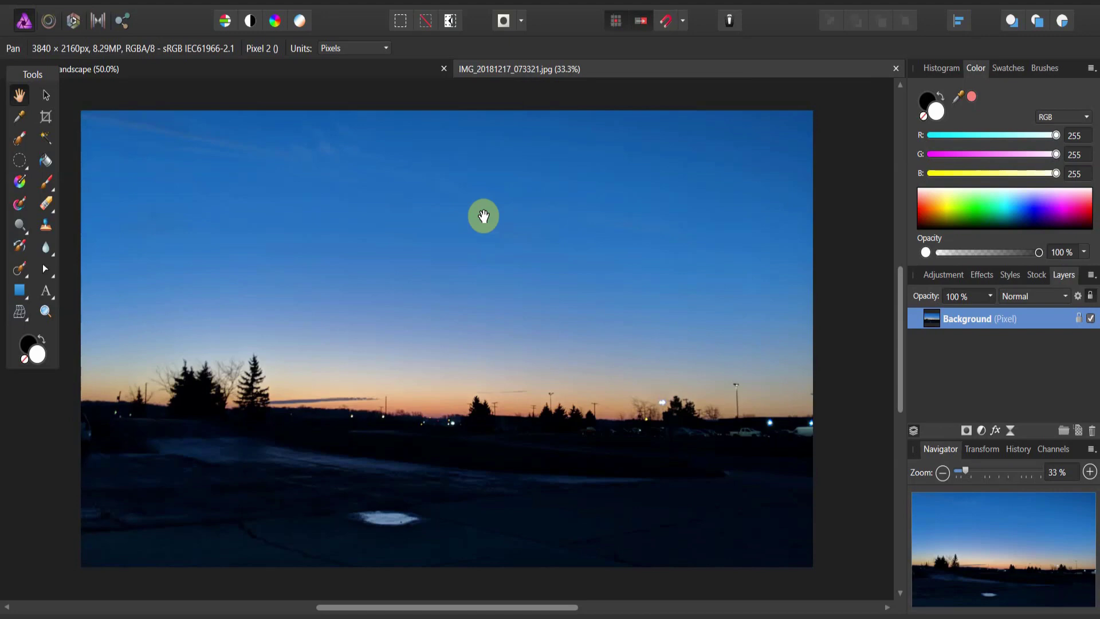
drag(484, 216, 494, 429)
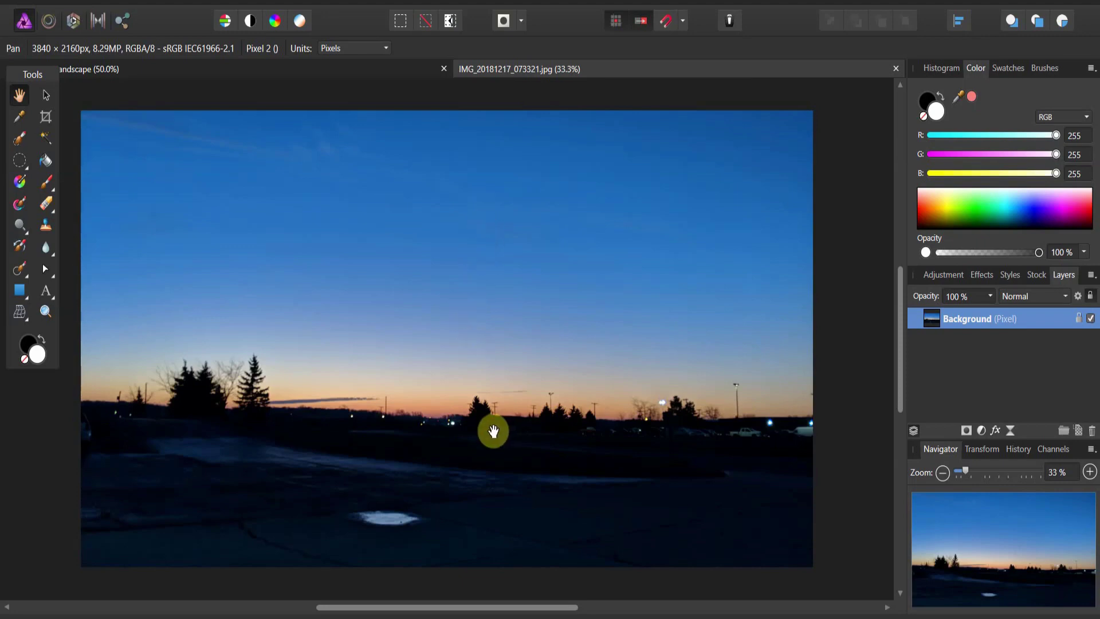
drag(493, 431, 433, 400)
drag(373, 373, 485, 522)
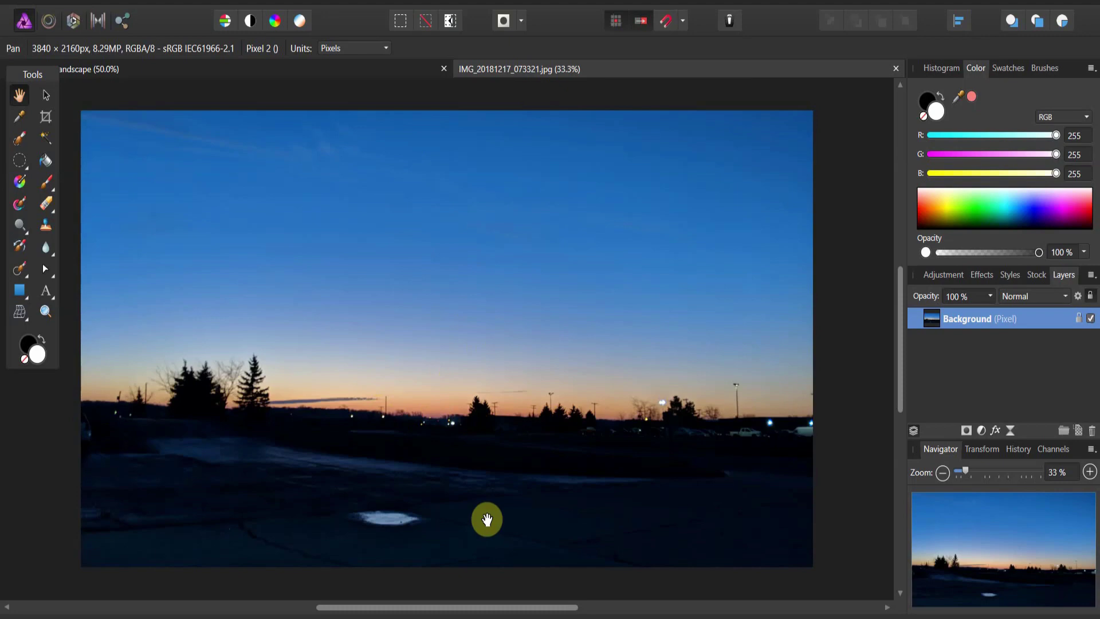
Duplicate the Background layer, then add a Curves adjustment above the copy.
right_click(935, 321)
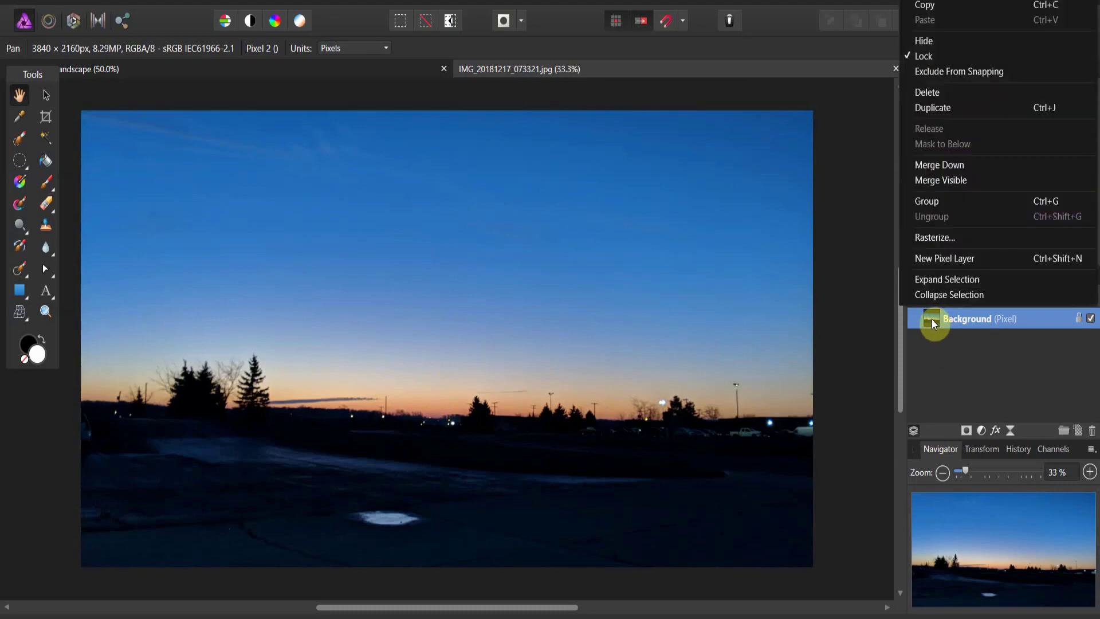
click(955, 109)
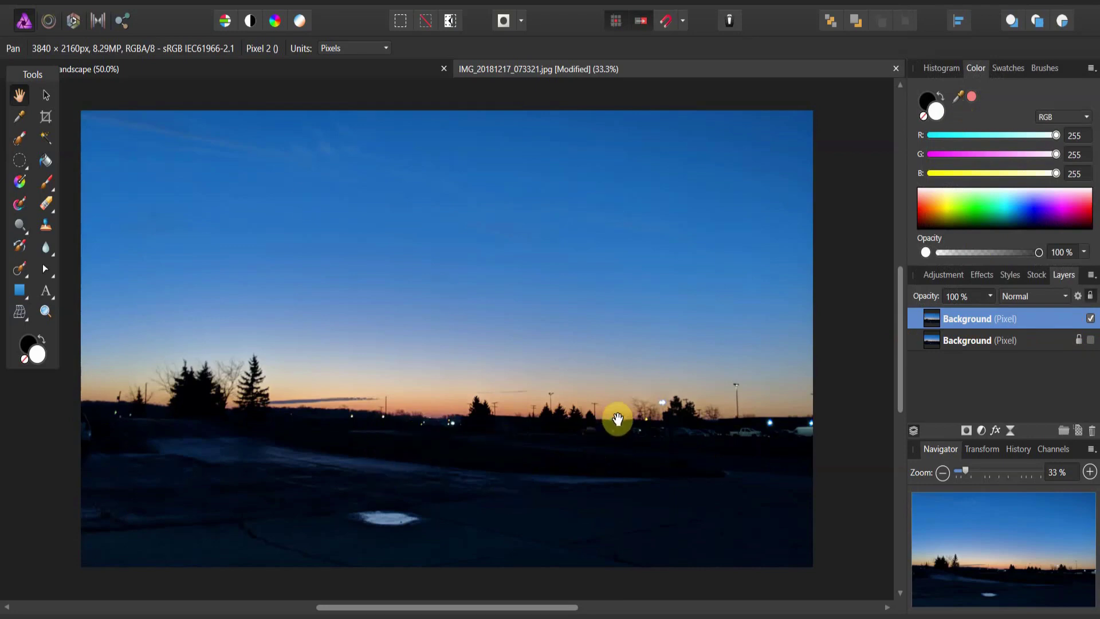
click(980, 431)
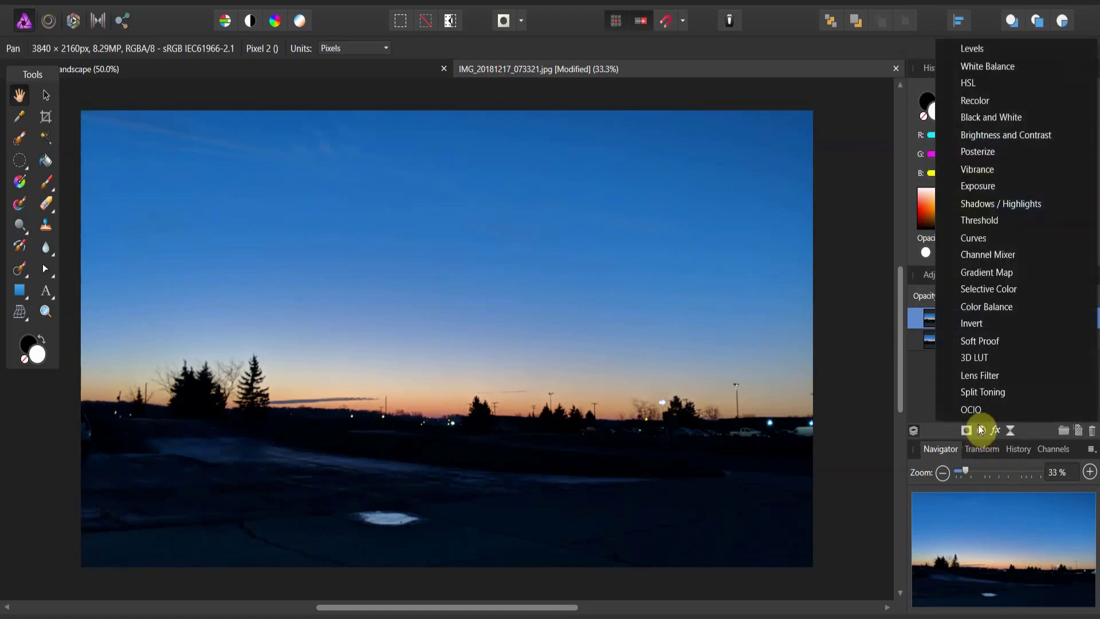
click(983, 241)
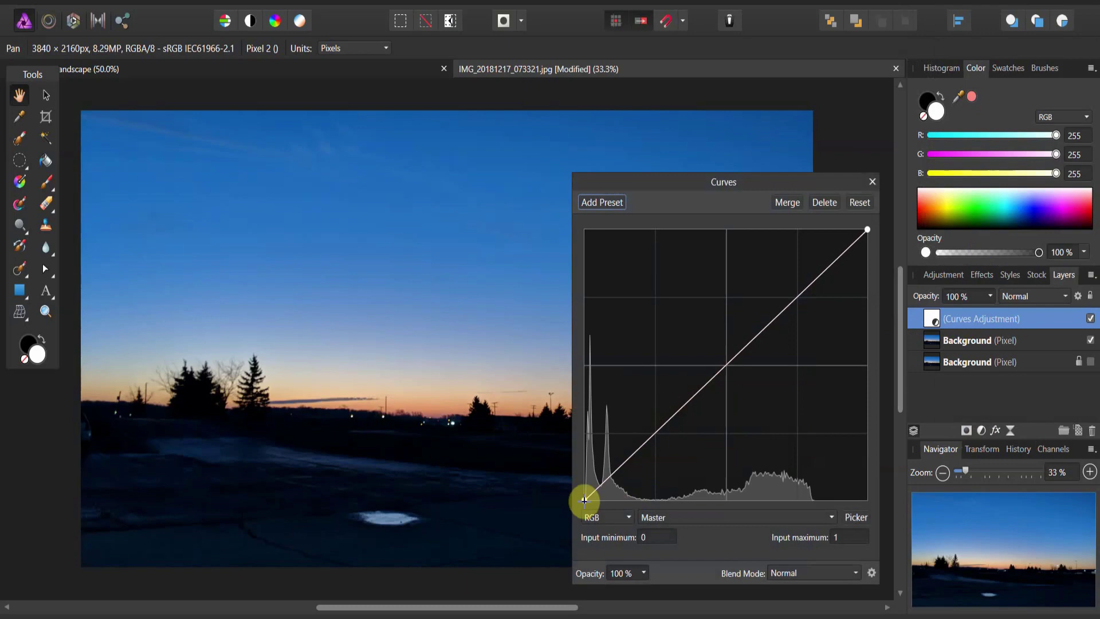
Raise the shadow end point and the midpoint of the master curve to brighten the dark tones.
mouse_move(584, 501)
mouse_down()
mouse_move(606, 508)
mouse_move(572, 497)
mouse_move(569, 446)
mouse_move(589, 481)
mouse_up()
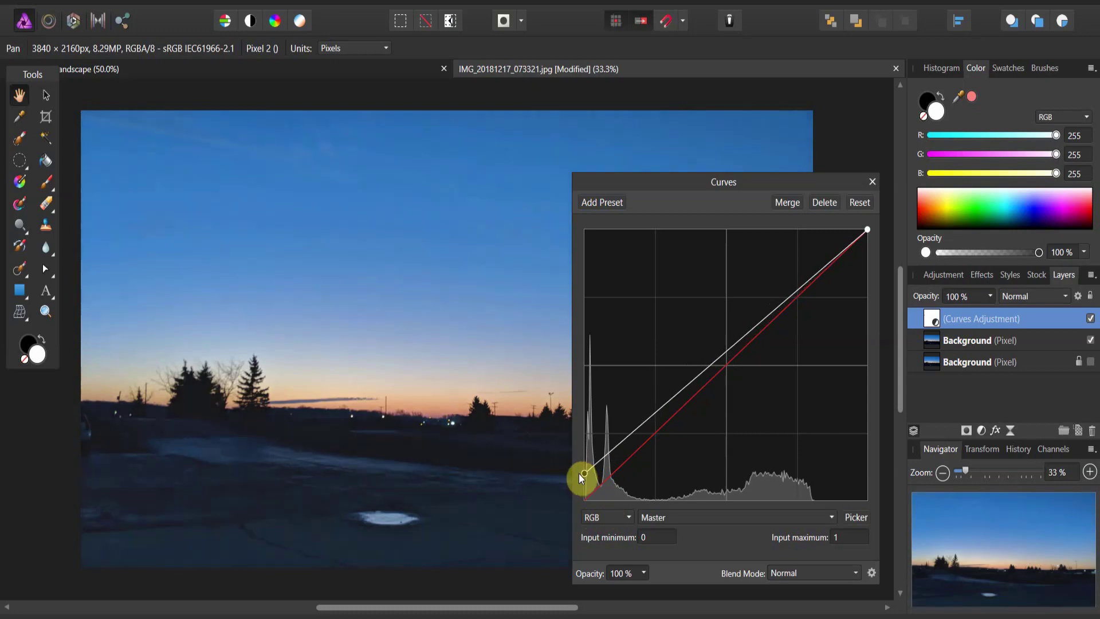
drag(729, 356, 731, 331)
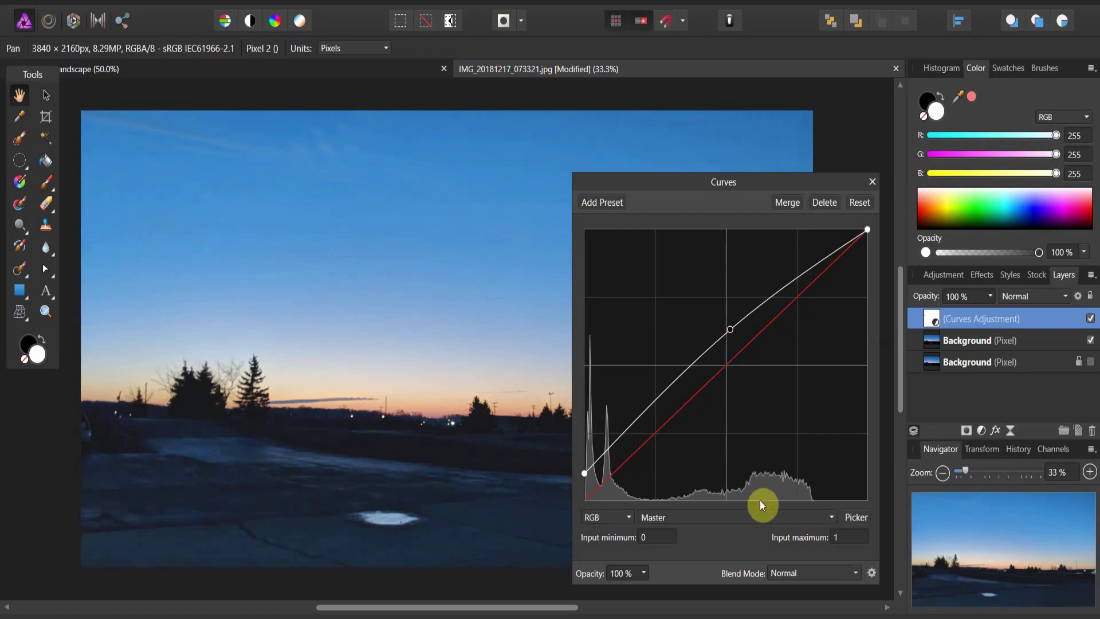
click(871, 183)
Draw a linear gradient on the Curves adjustment's mask from the horizon down to the photo's lower edge.
click(932, 327)
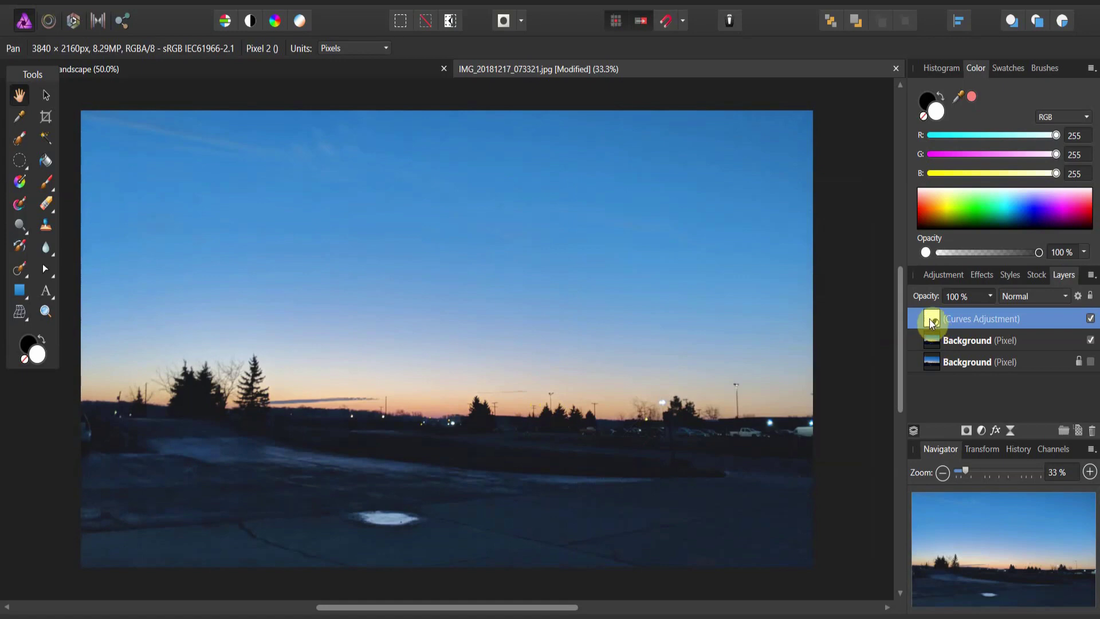
click(20, 186)
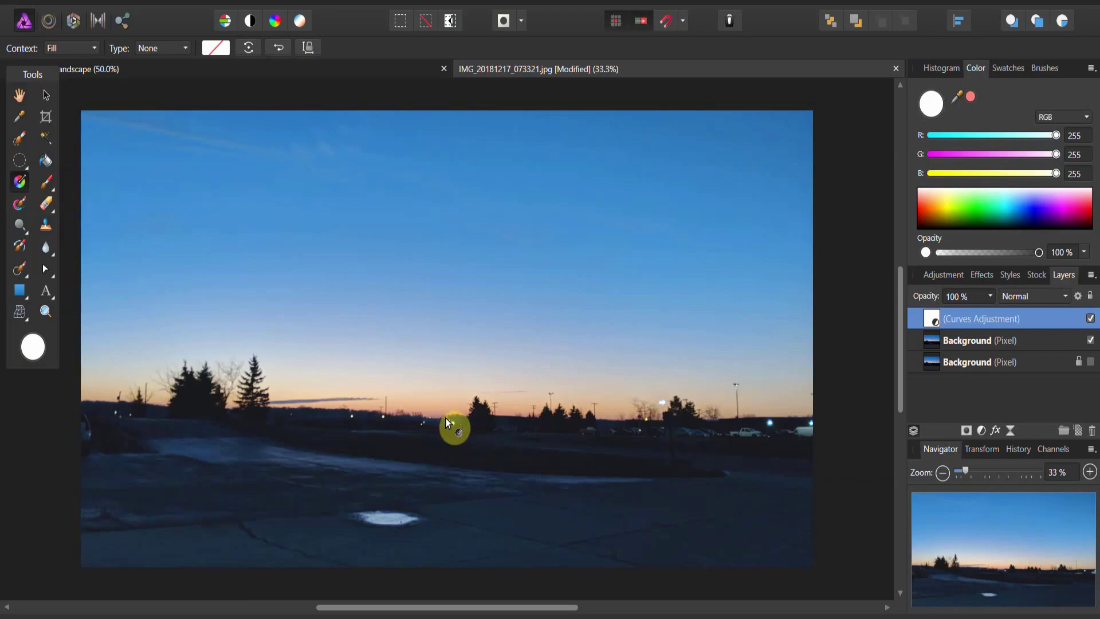
drag(451, 415, 451, 563)
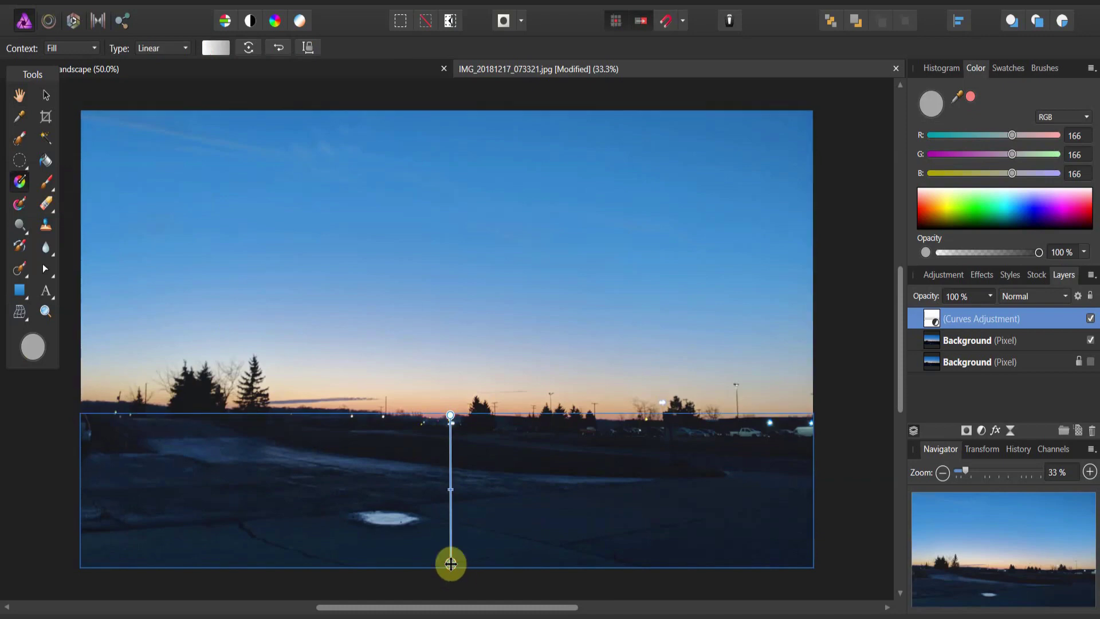
Set the grey end stop of the Curves mask gradient to white.
click(215, 48)
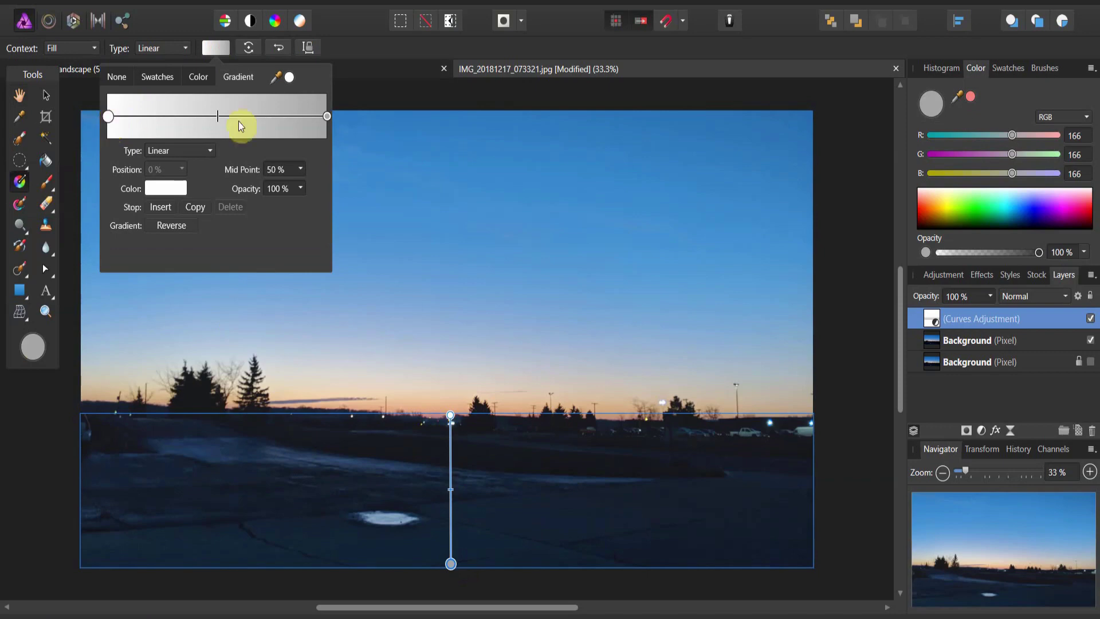
click(327, 116)
click(166, 184)
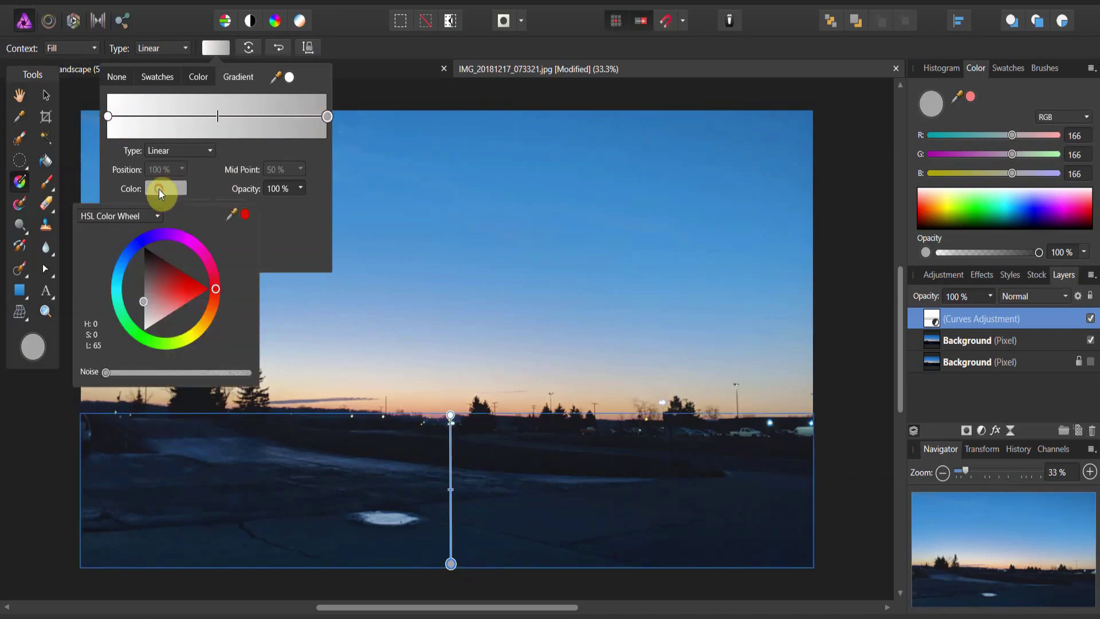
drag(153, 298, 136, 345)
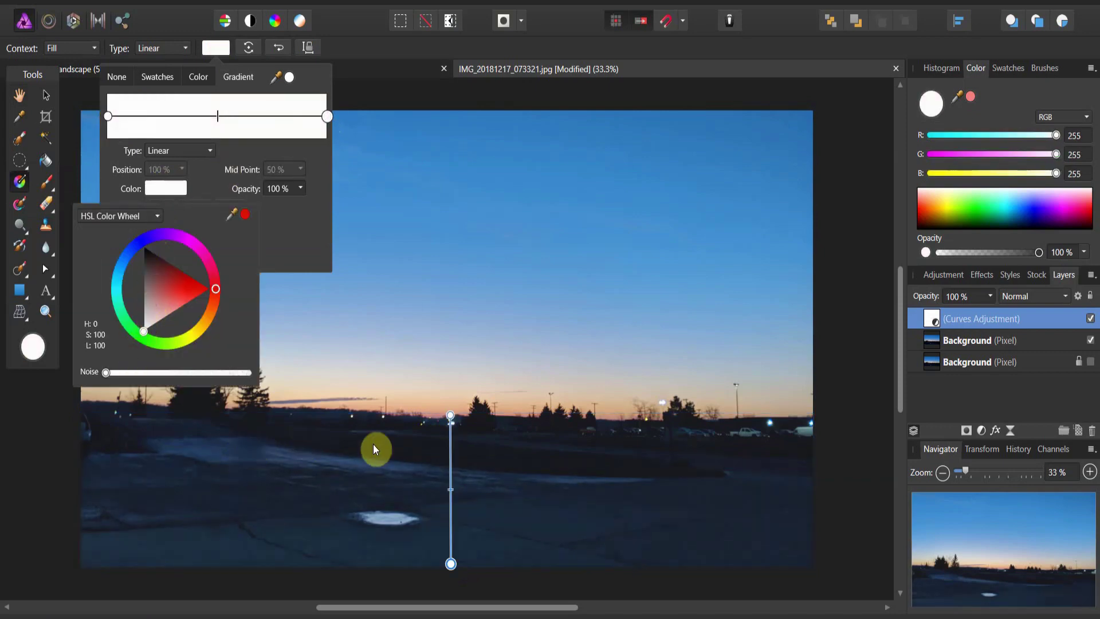
Change the end stop of the Curves mask gradient to black.
click(450, 415)
click(215, 48)
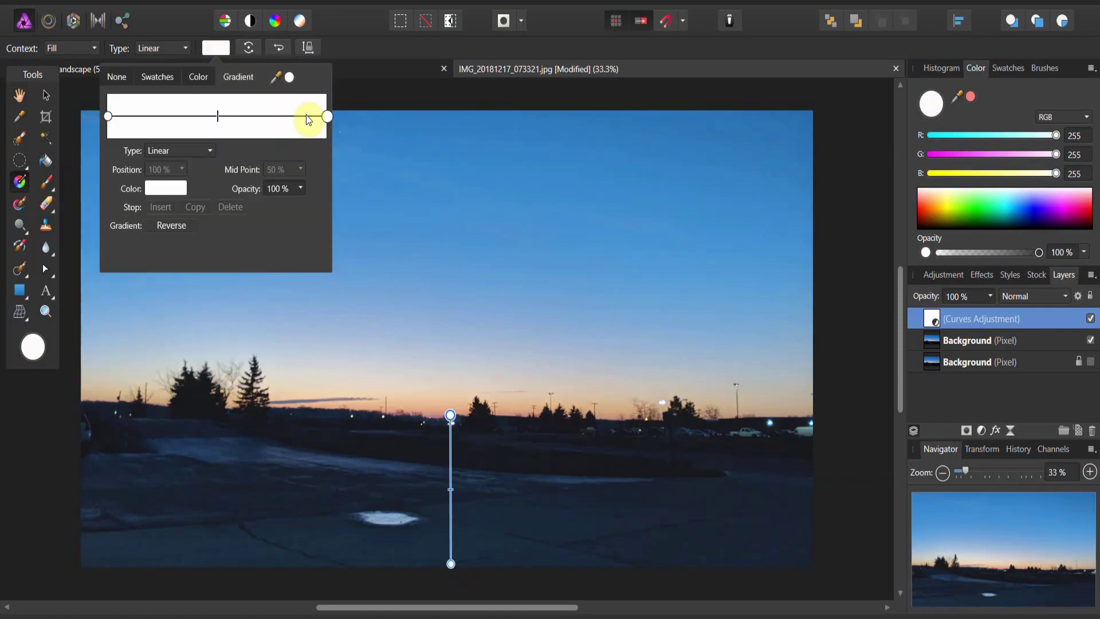
click(170, 191)
drag(145, 252, 138, 238)
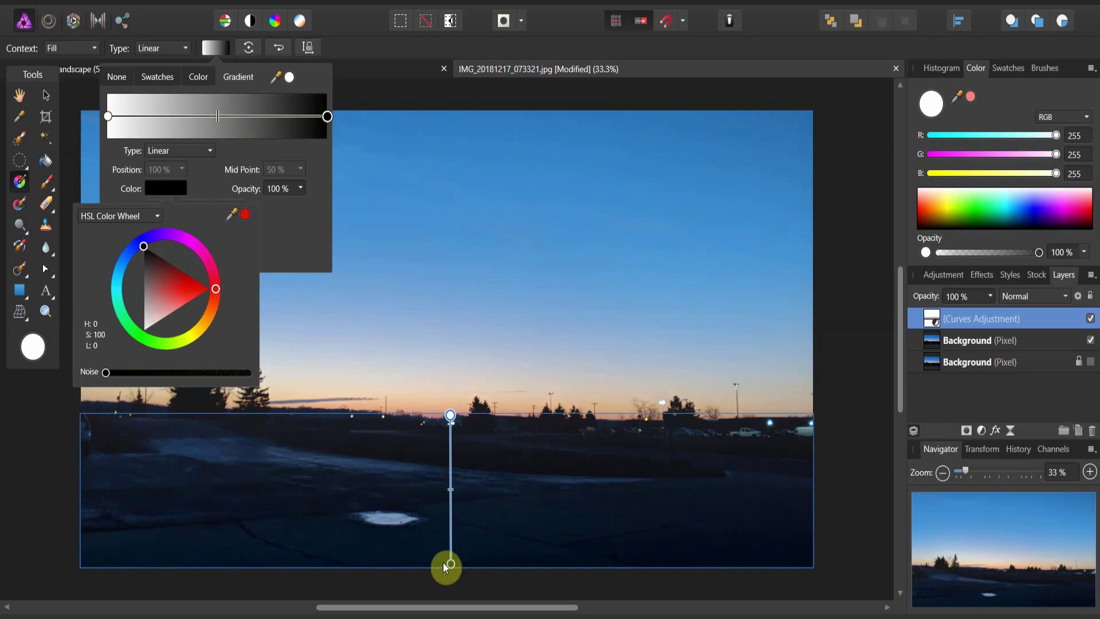
Run the Curves mask gradient from white at the photo's lower edge to black at the horizon, with its midpoint near the horizon.
mouse_move(451, 566)
mouse_down()
mouse_move(487, 462)
mouse_move(465, 417)
mouse_move(437, 437)
mouse_move(454, 571)
mouse_move(468, 569)
mouse_up()
mouse_move(468, 489)
mouse_down()
mouse_move(465, 423)
mouse_move(454, 424)
mouse_move(467, 420)
mouse_up()
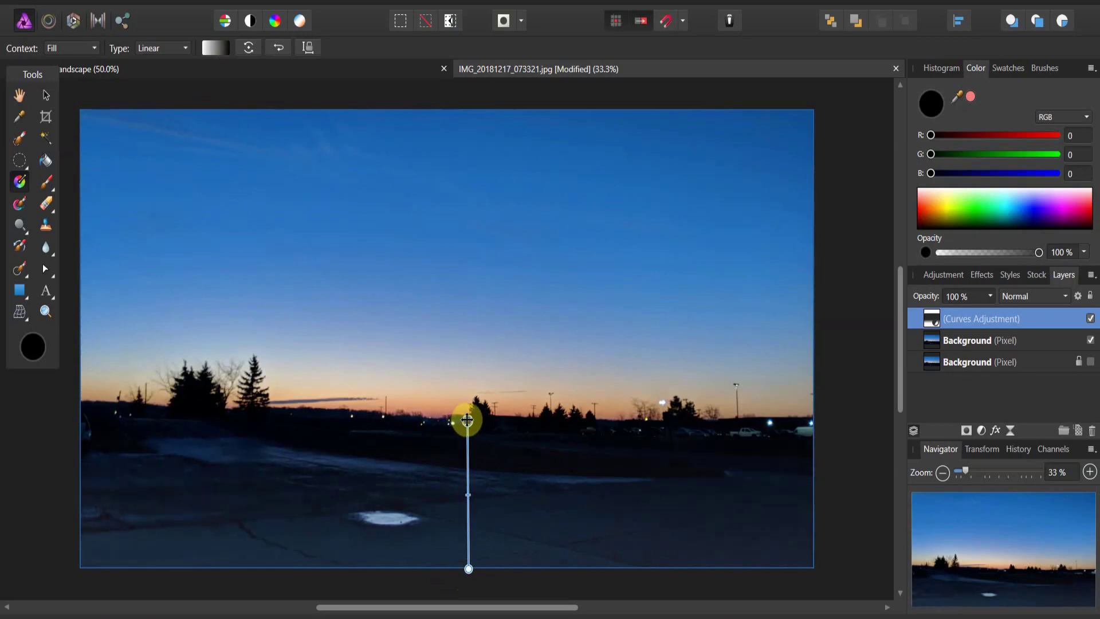
click(466, 485)
drag(469, 470, 471, 435)
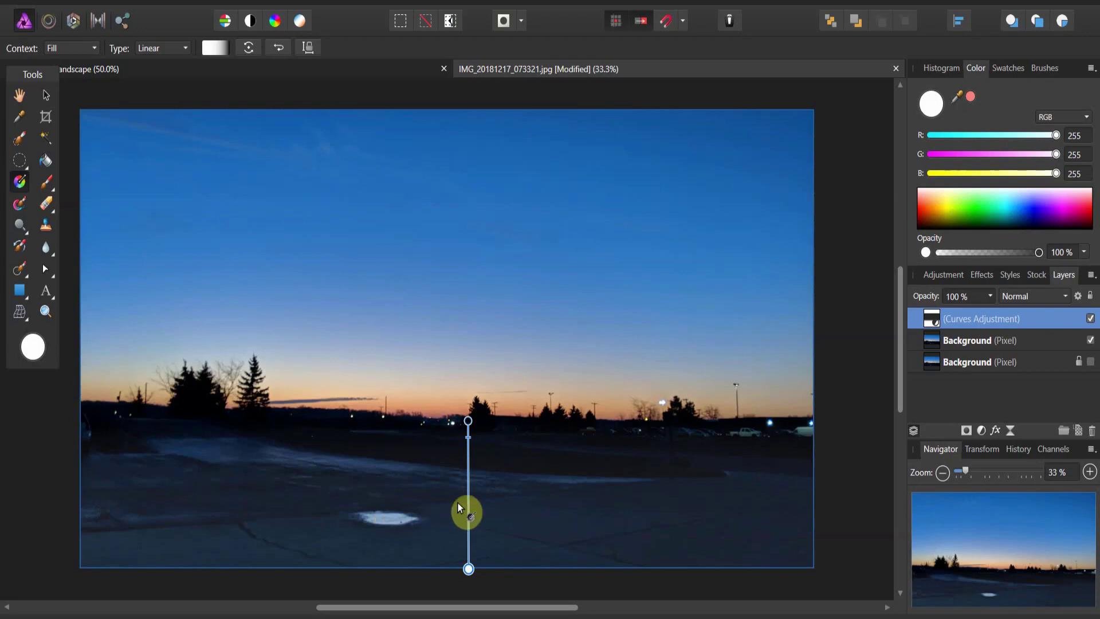
Add a Levels adjustment with the black level at 1% and the white level at 61%.
click(982, 433)
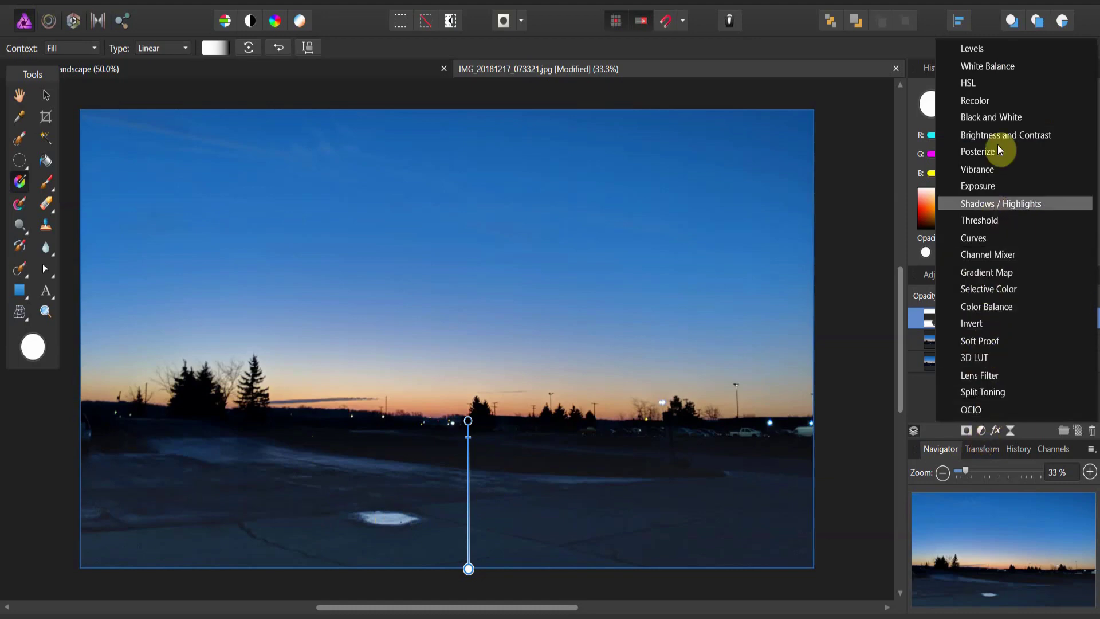
click(985, 50)
drag(800, 268, 900, 90)
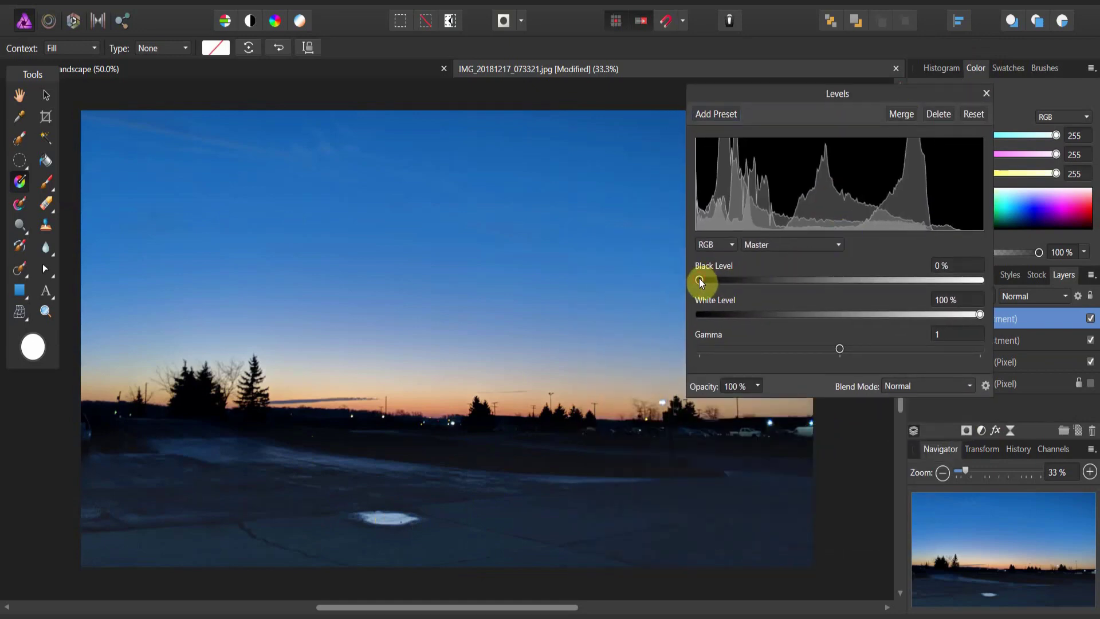
drag(700, 280, 705, 283)
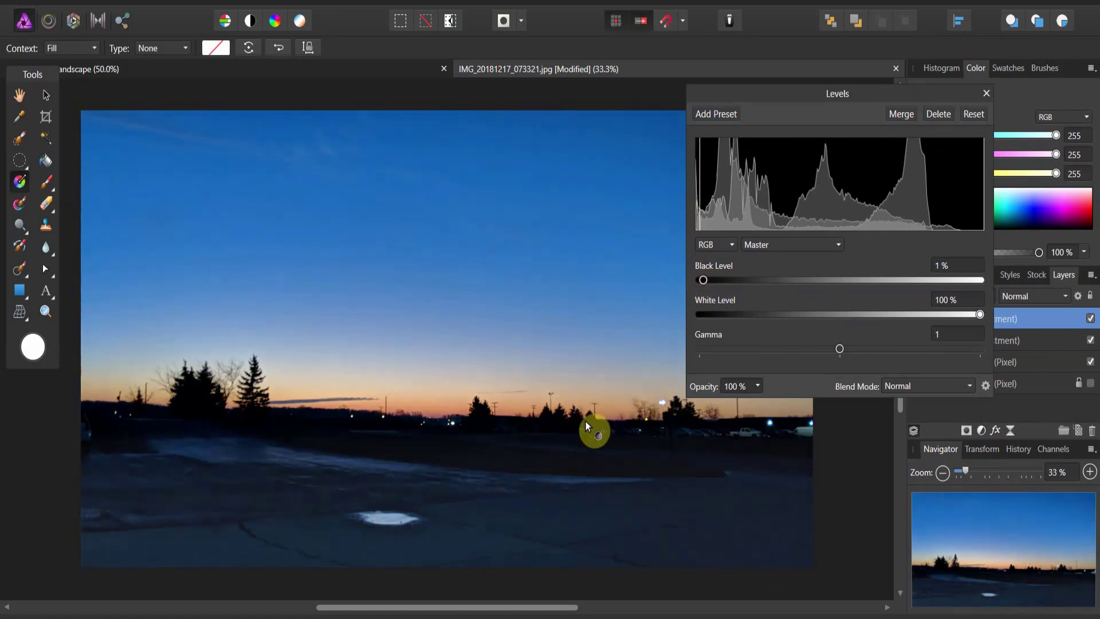
drag(980, 314, 870, 332)
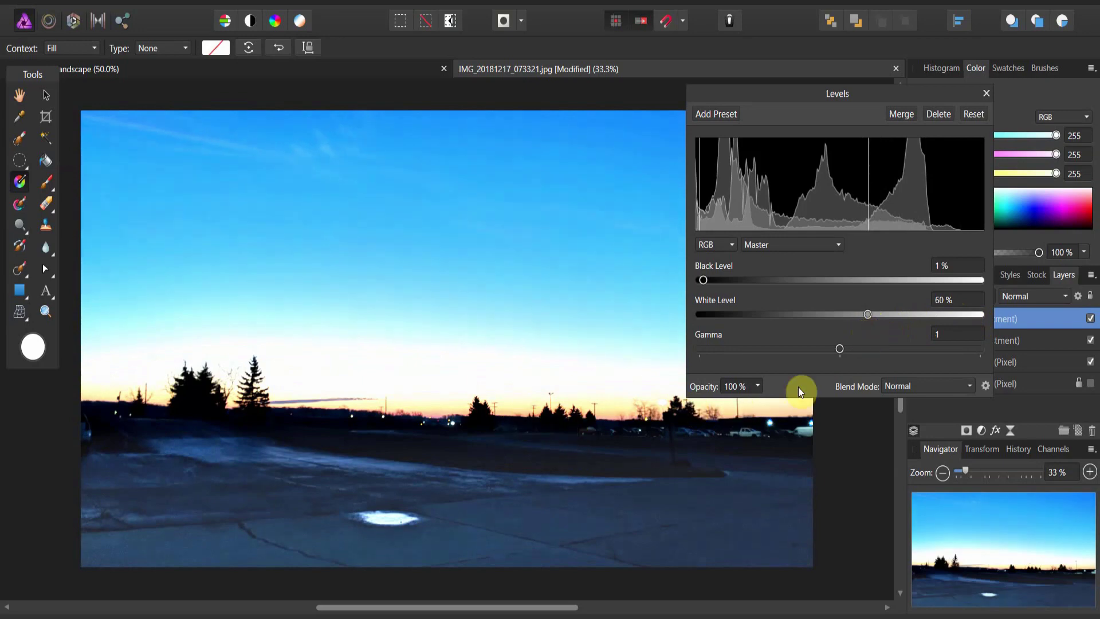
drag(869, 315, 872, 314)
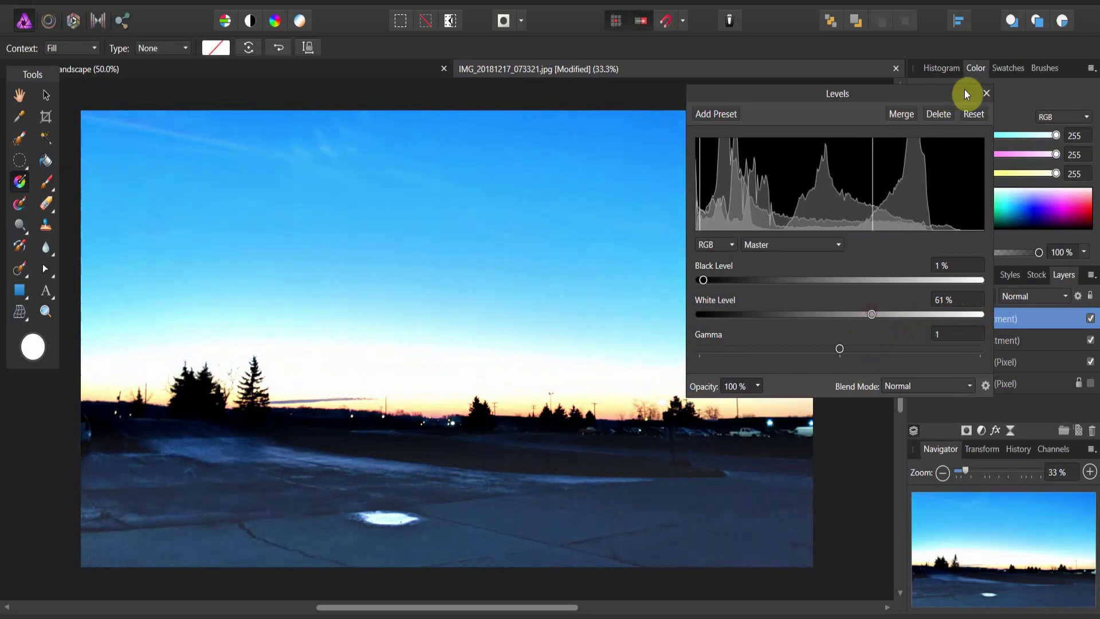
click(986, 94)
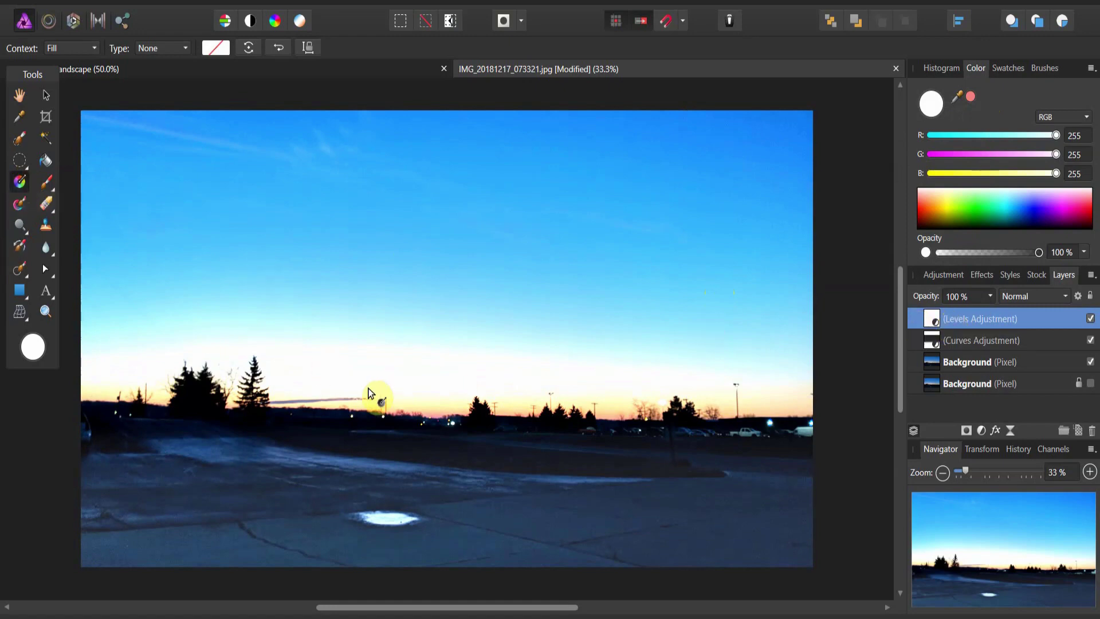
Mask the Levels adjustment with a linear gradient, white at the lower edge to black at the horizon, and shift its midpoint toward the horizon.
drag(438, 565, 435, 417)
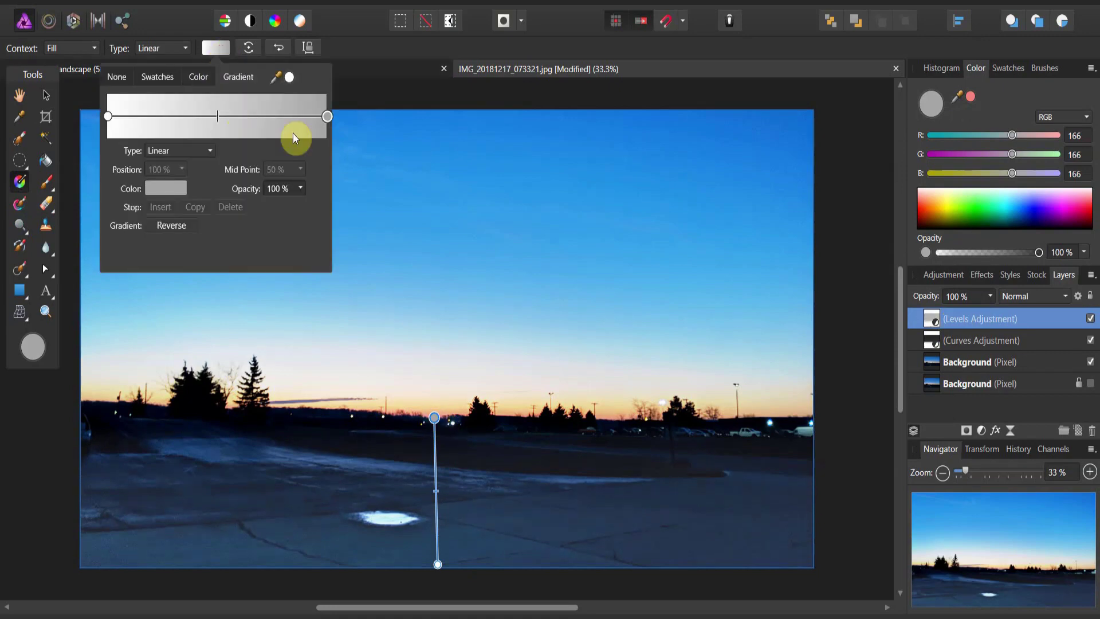
click(175, 188)
drag(150, 266, 143, 235)
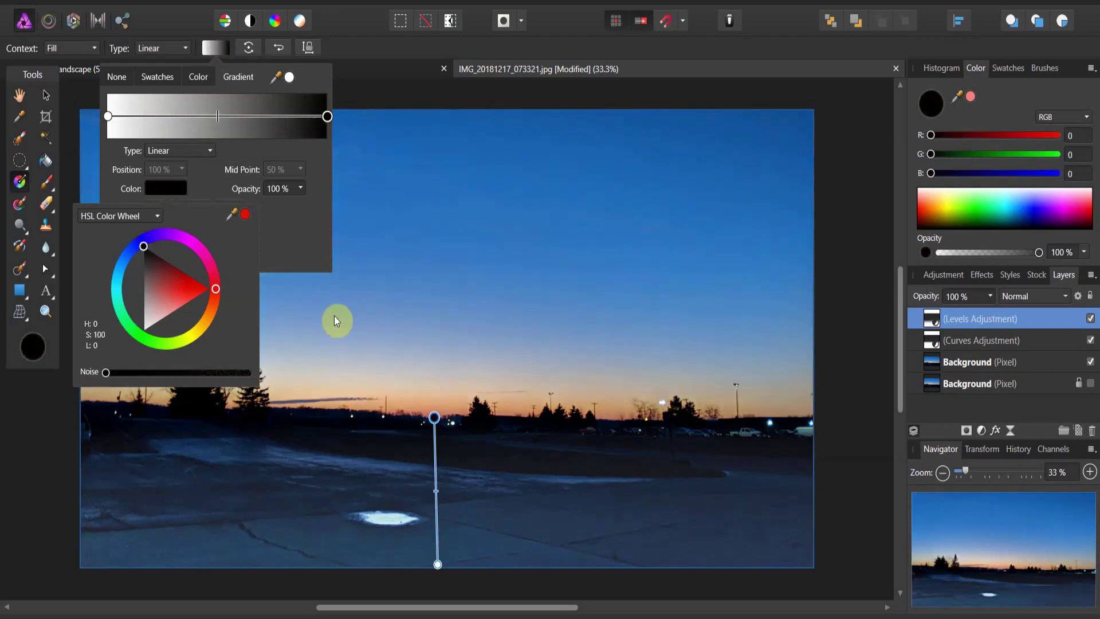
click(435, 494)
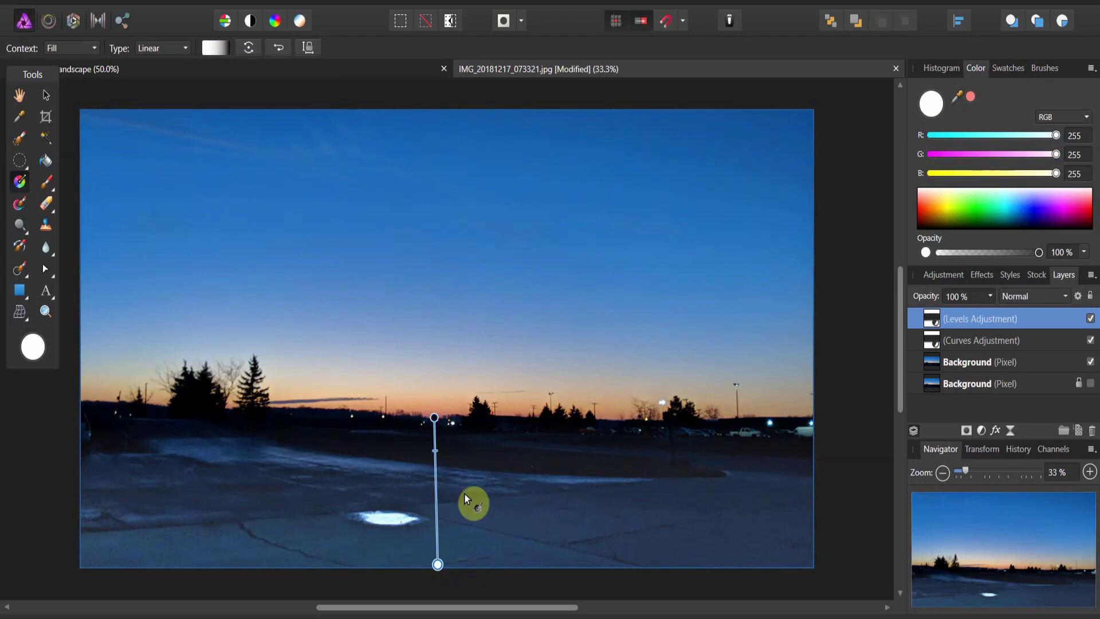
Add a Brightness and Contrast adjustment above the Levels adjustment.
click(982, 430)
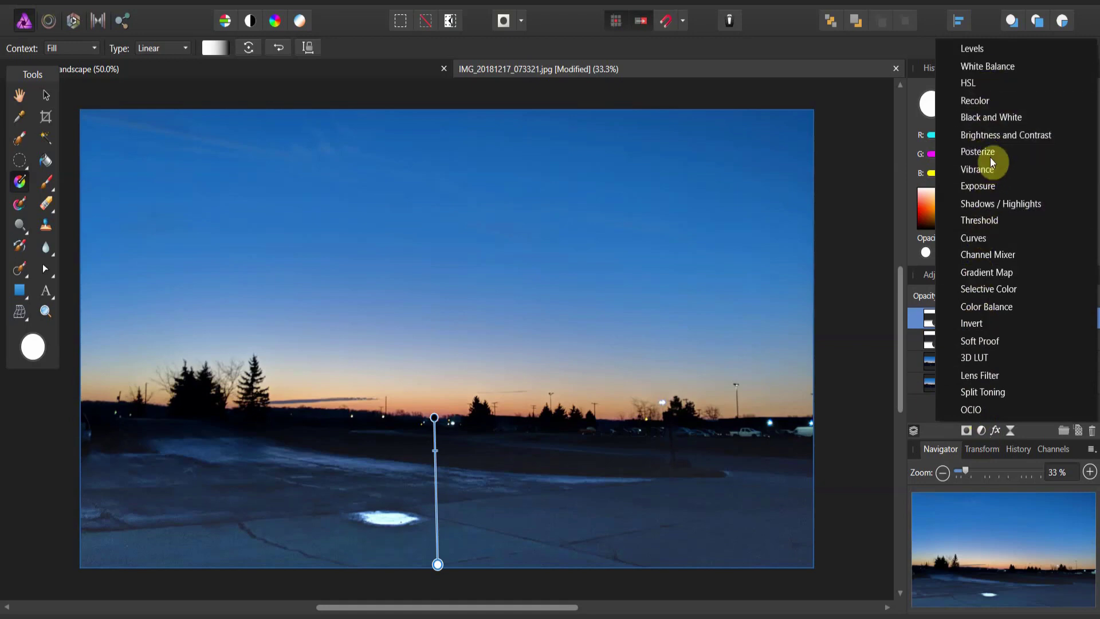
click(996, 137)
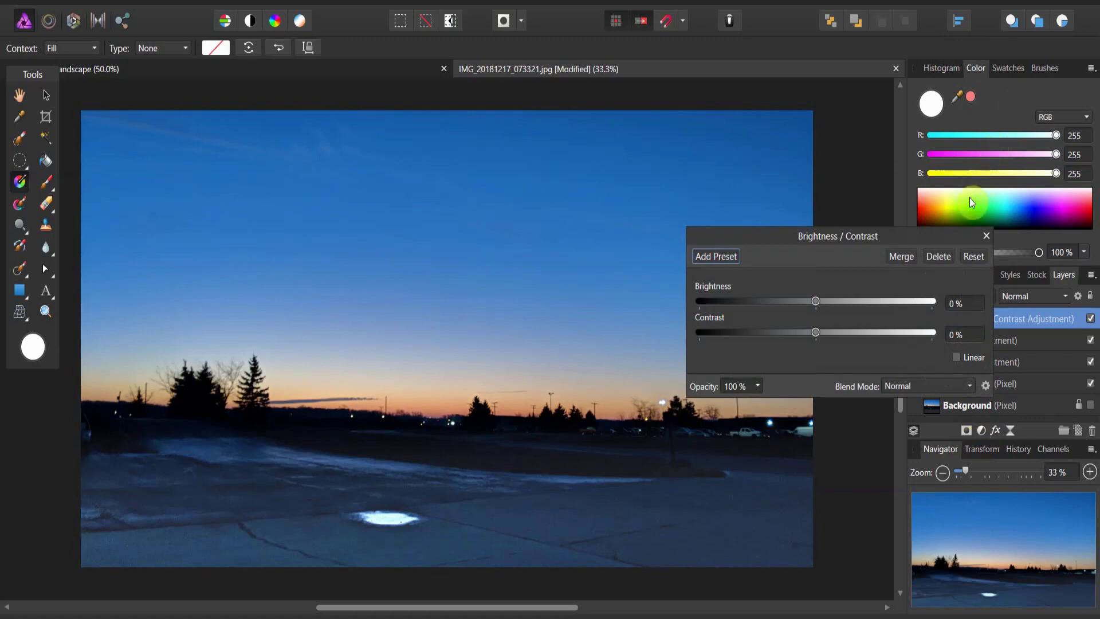
click(226, 7)
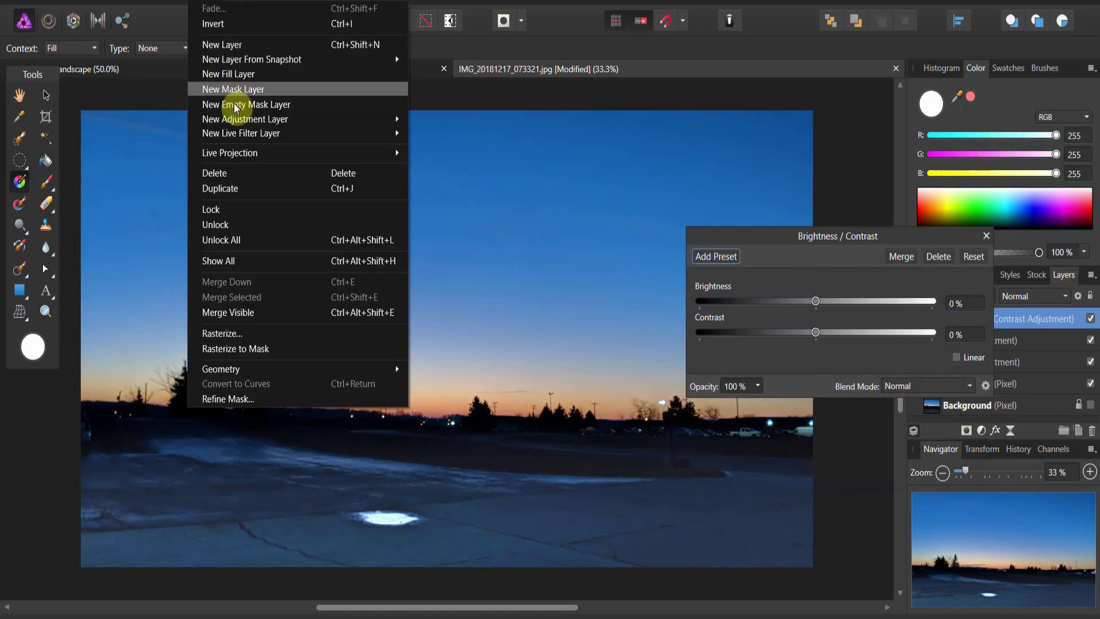
mouse_move(240, 134)
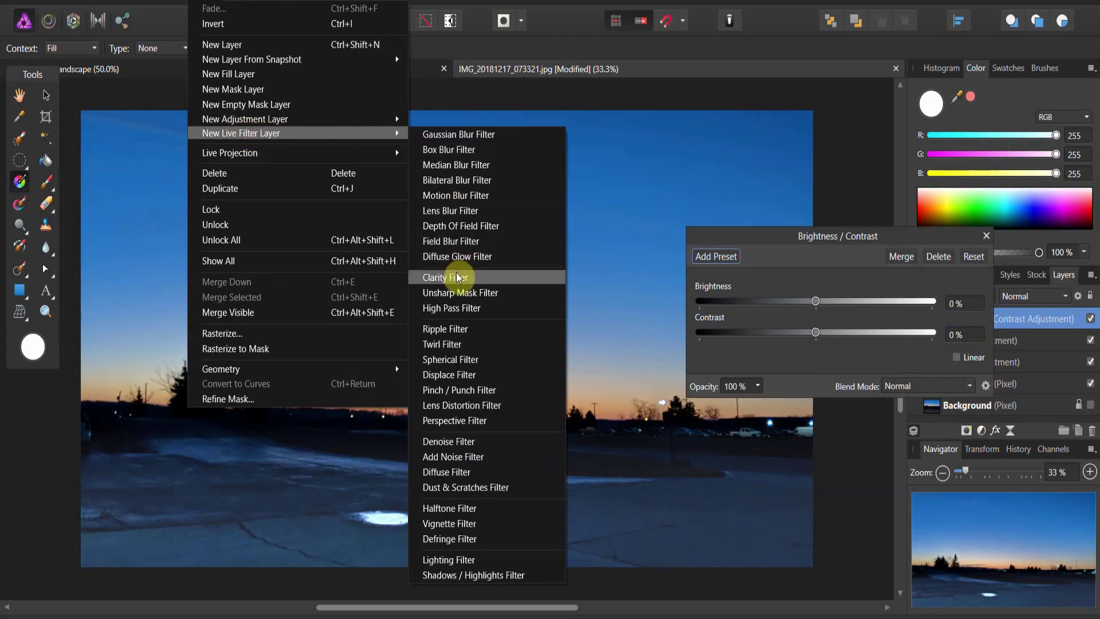
click(768, 242)
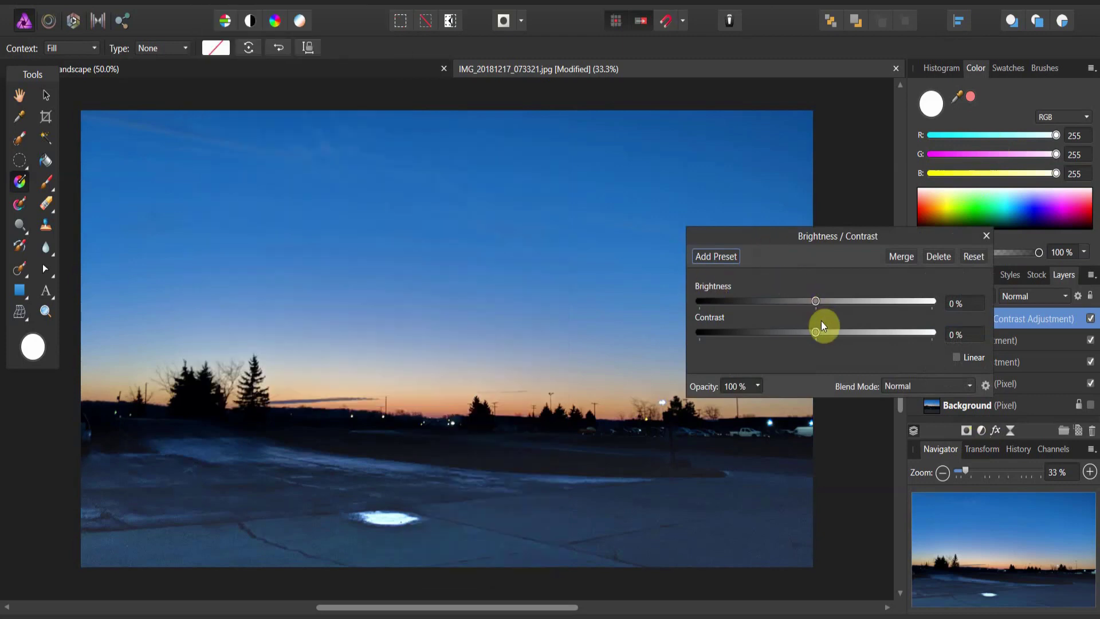
Set the adjustment's contrast to 29% and its brightness to 11%.
drag(816, 332, 849, 332)
drag(813, 301, 830, 304)
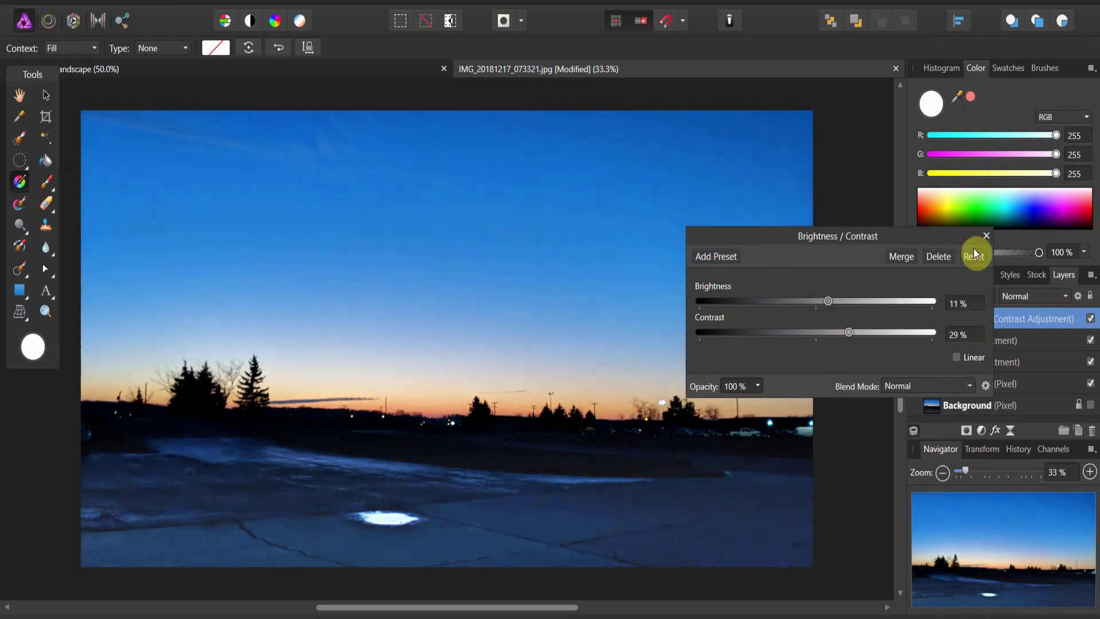
Add a live Clarity filter layer and raise its radius to about the middle of its range, checking the foreground puddle up close.
click(986, 235)
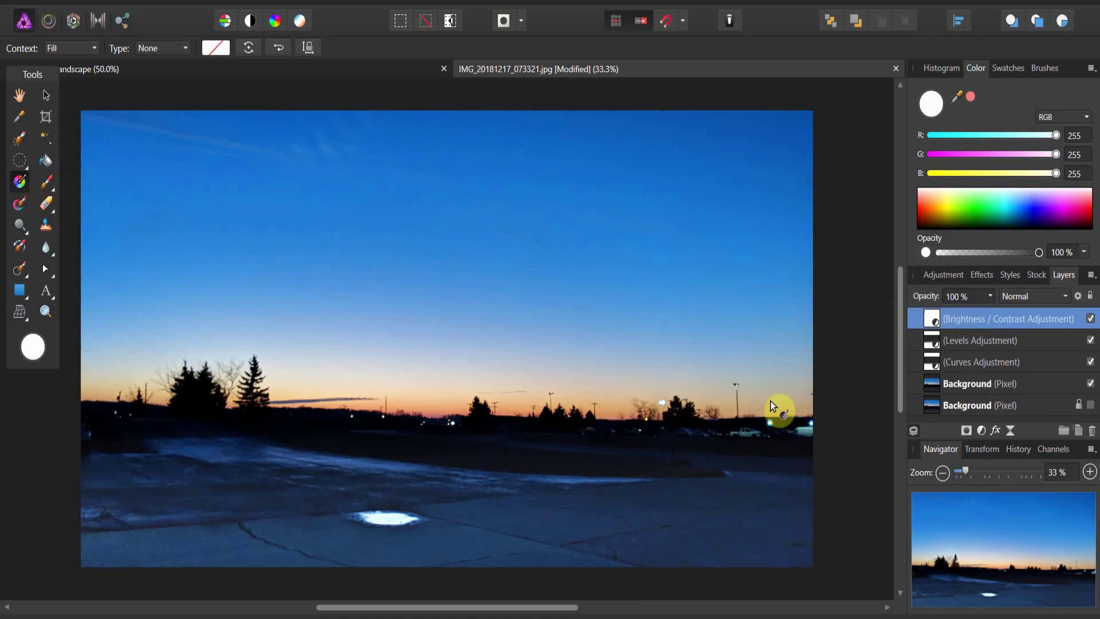
click(205, 6)
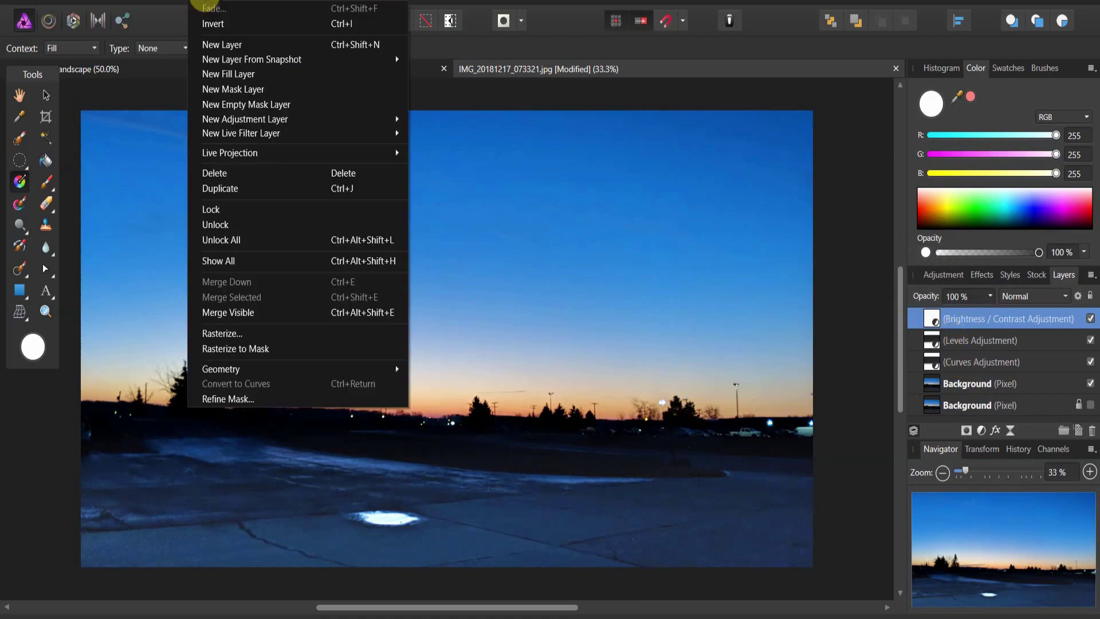
mouse_move(240, 142)
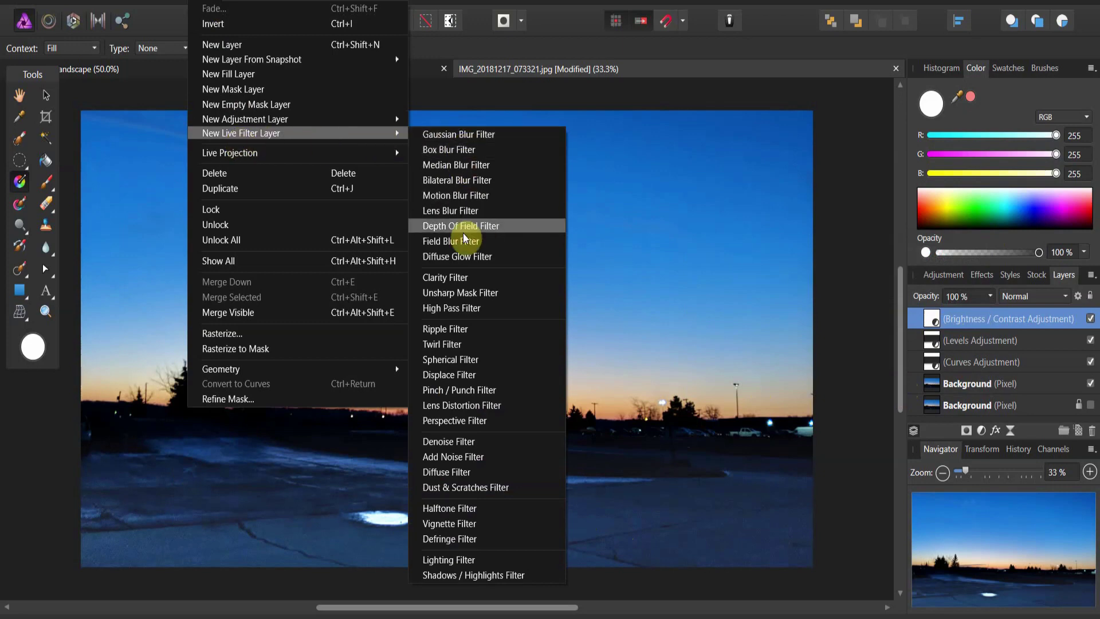
click(463, 281)
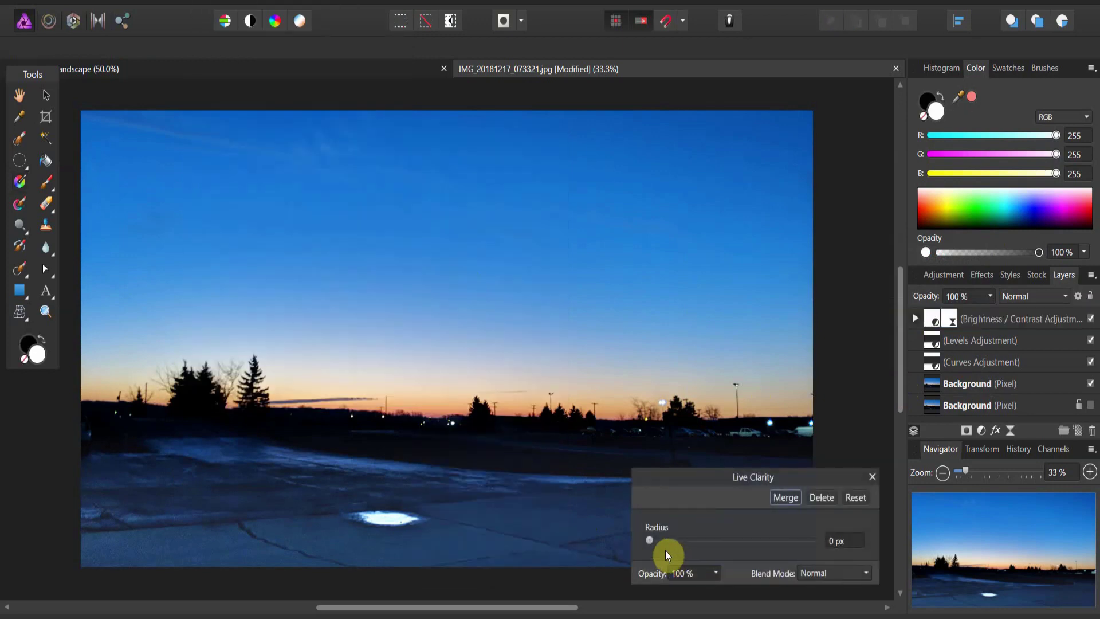
drag(649, 542, 732, 536)
click(45, 311)
drag(351, 478, 565, 466)
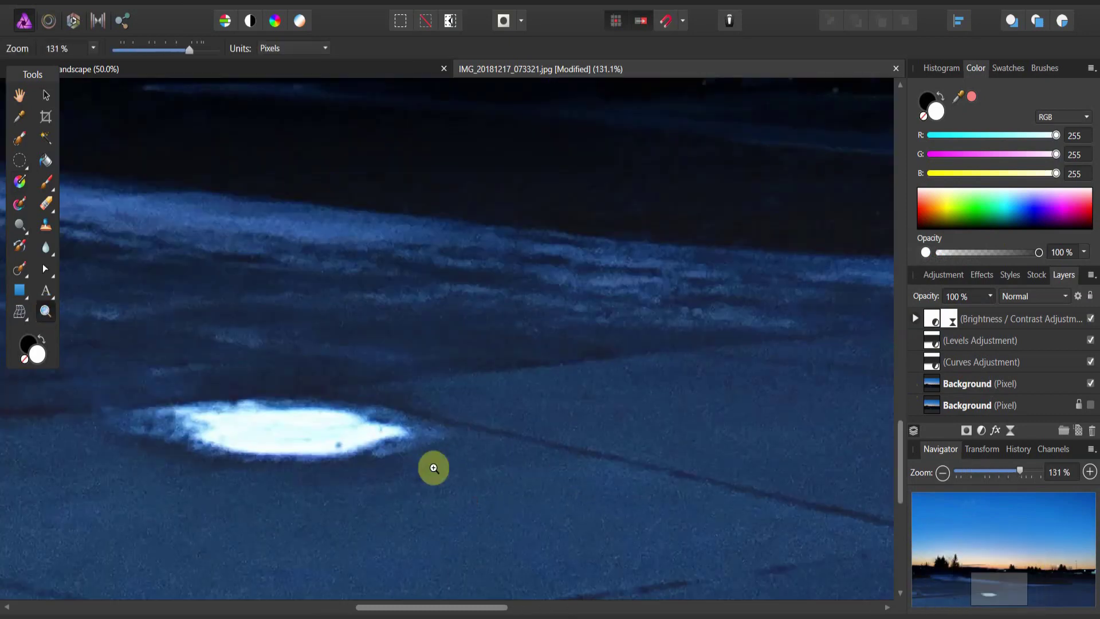
Move the Clarity filter out of the Brightness/Contrast adjustment to the top of the layer stack and set its radius to 0.1 px.
click(916, 318)
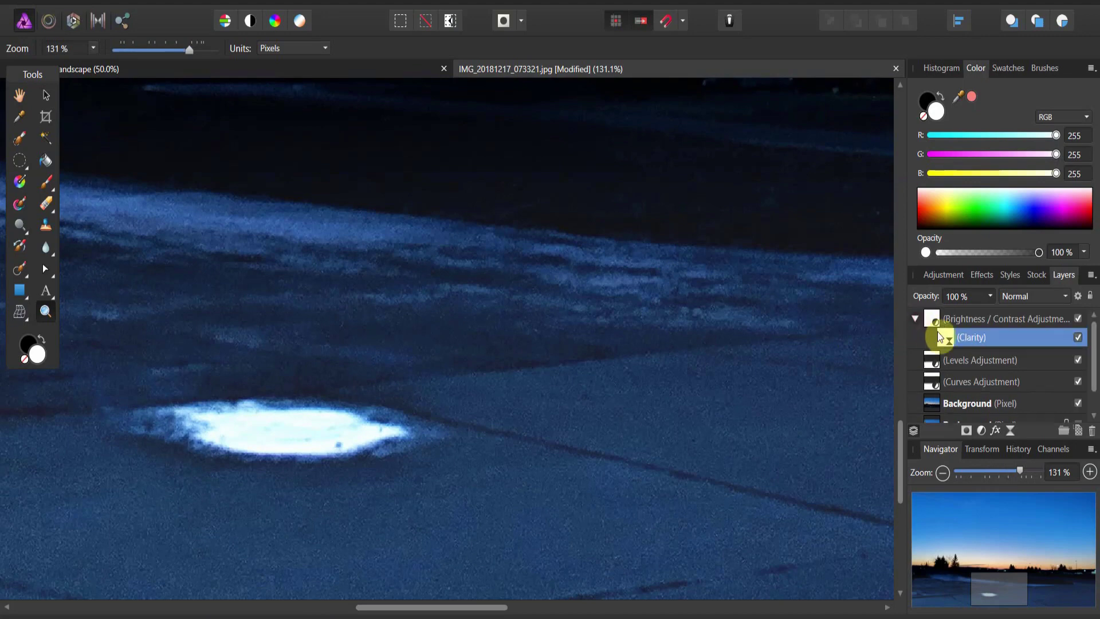
drag(946, 338, 933, 320)
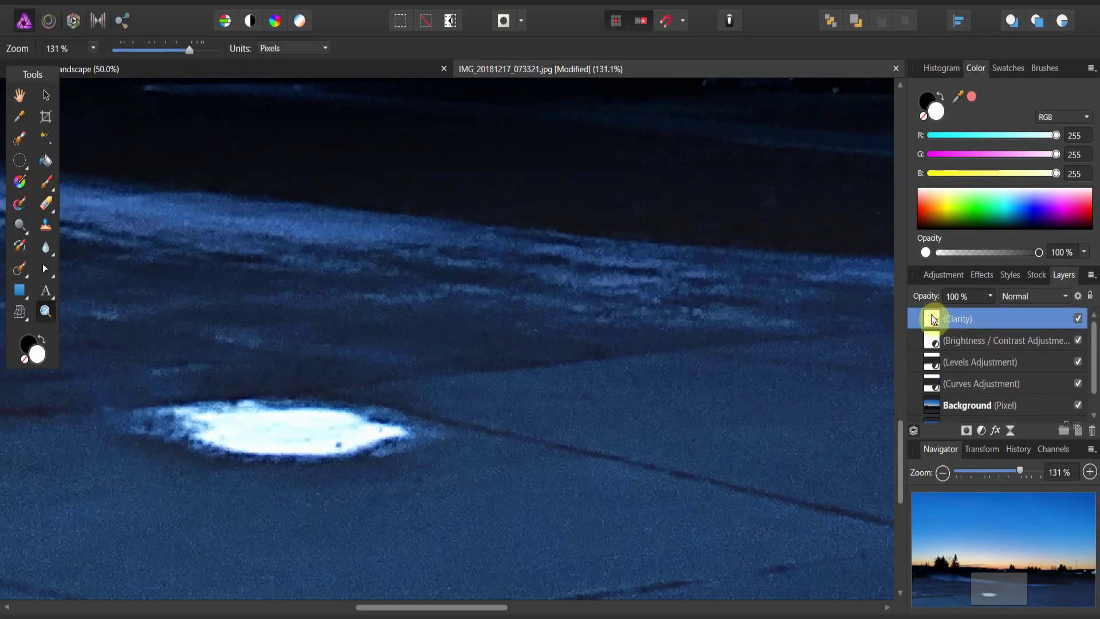
click(930, 322)
drag(731, 539, 660, 549)
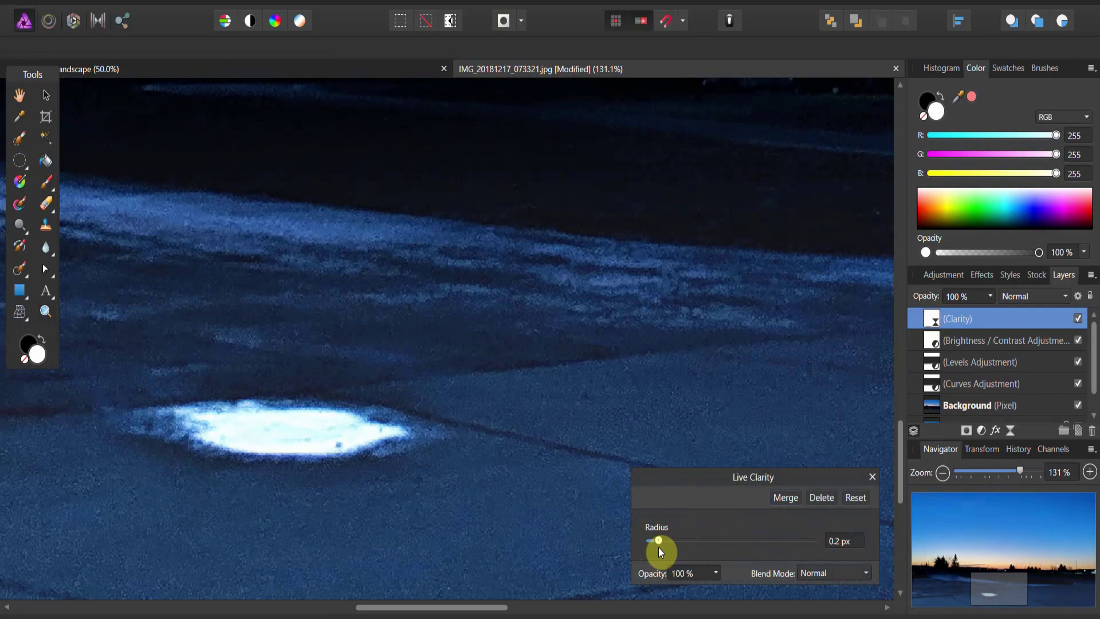
Add an HSL adjustment above the Clarity filter with a saturation shift of 18%.
click(46, 311)
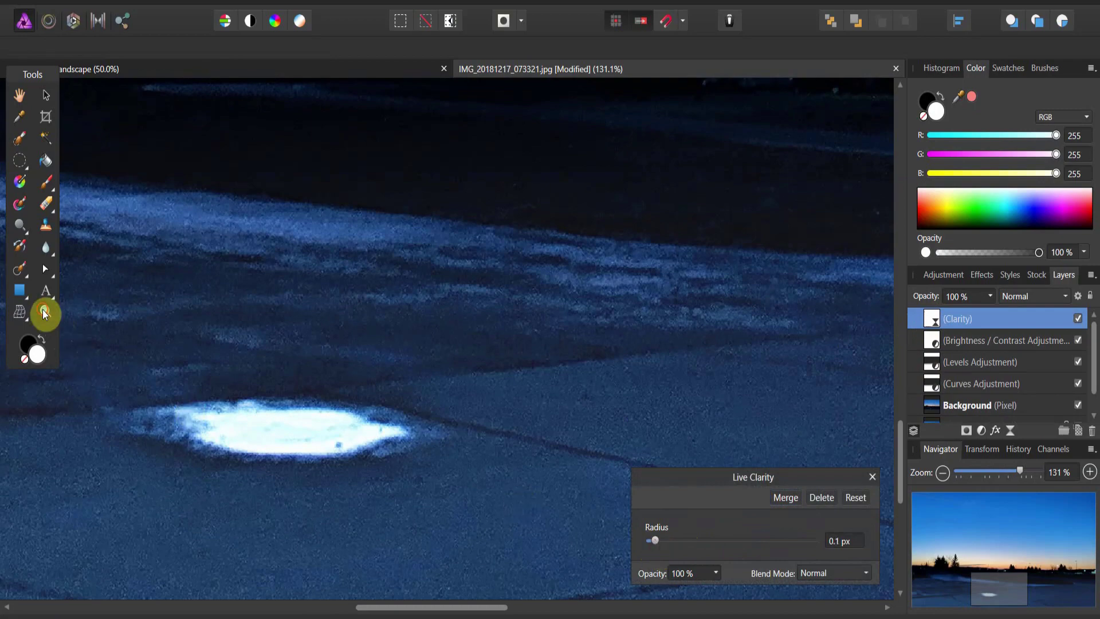
drag(567, 331, 402, 396)
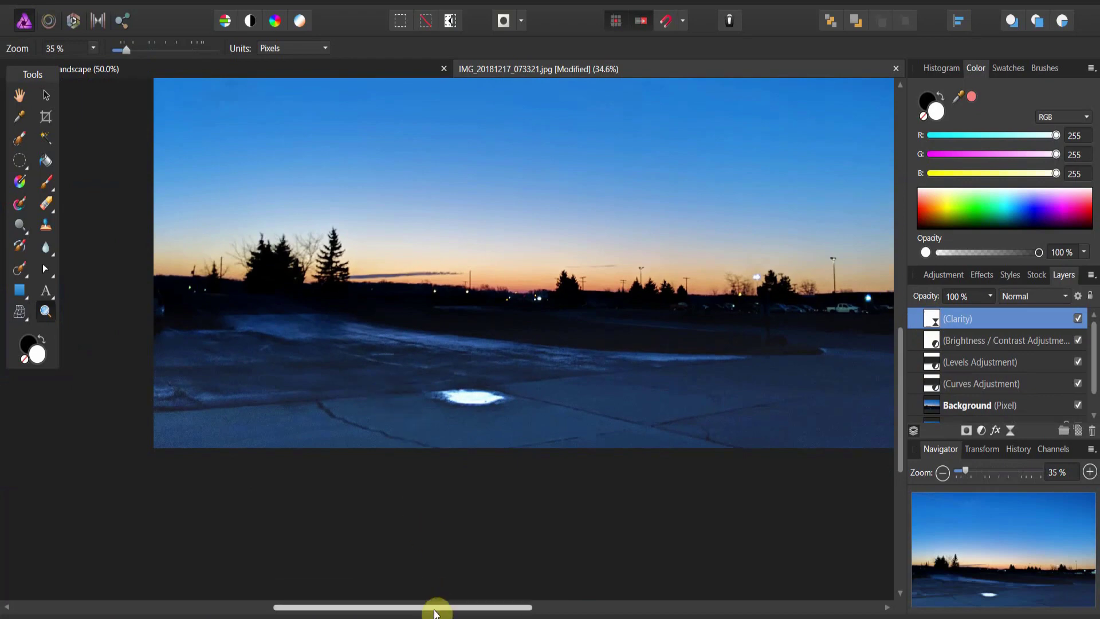
drag(435, 607, 467, 531)
scroll(475, 424, up, 3)
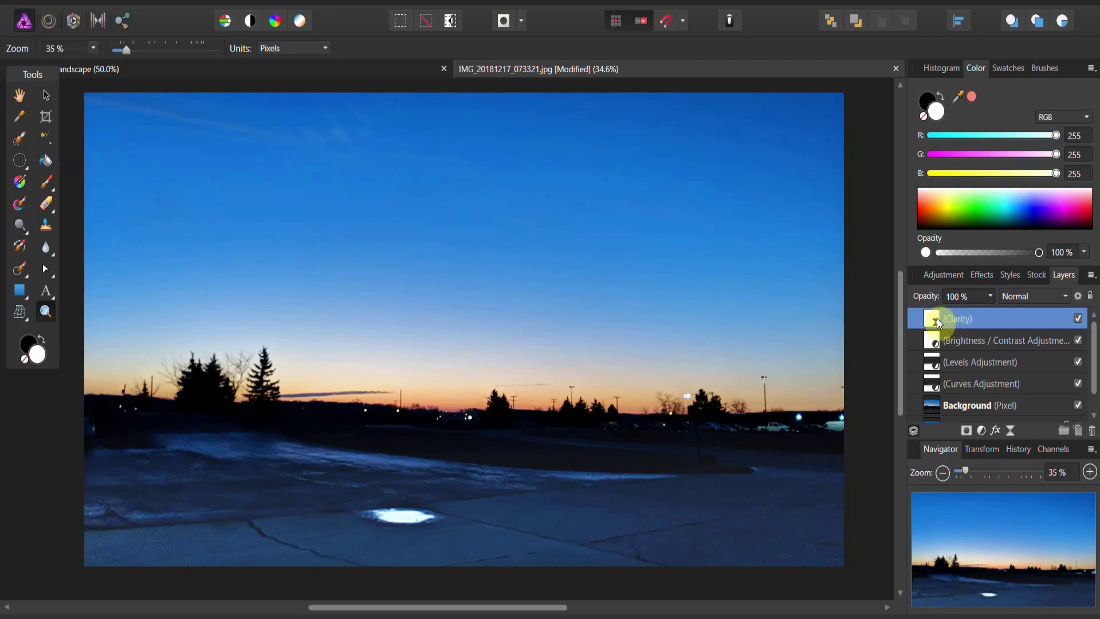
click(982, 431)
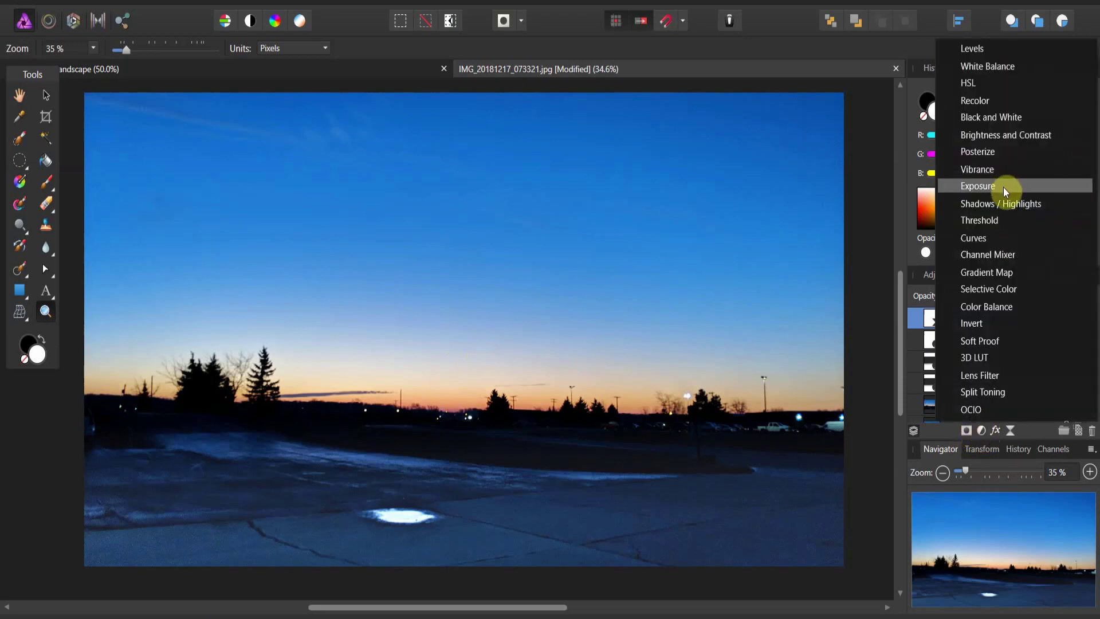
click(968, 84)
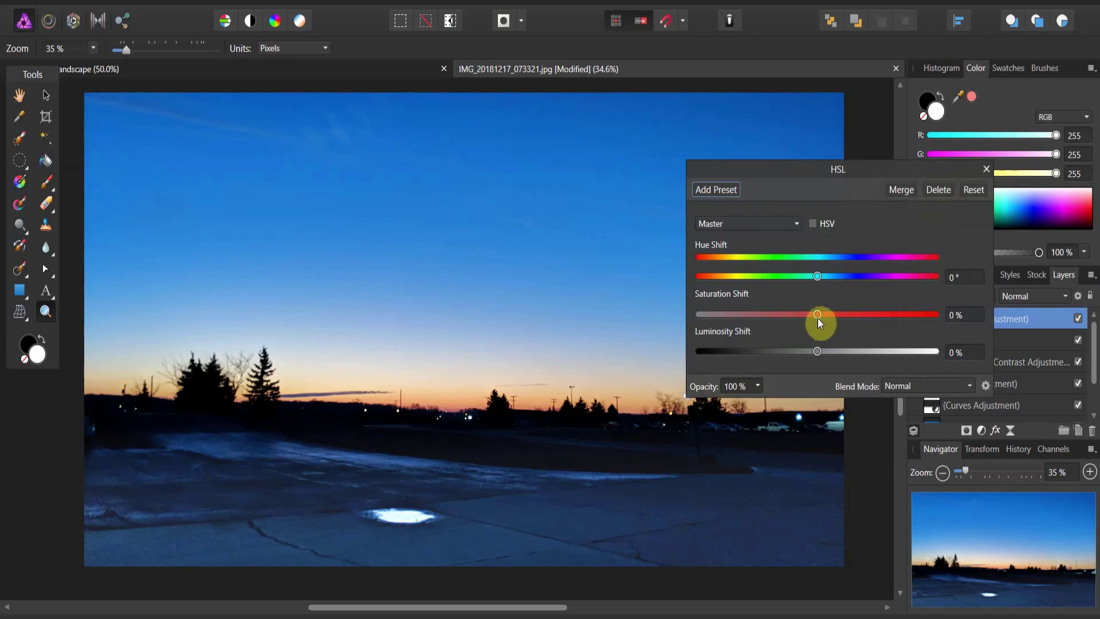
mouse_move(817, 318)
mouse_down()
mouse_move(907, 300)
mouse_move(817, 314)
mouse_move(838, 313)
mouse_up()
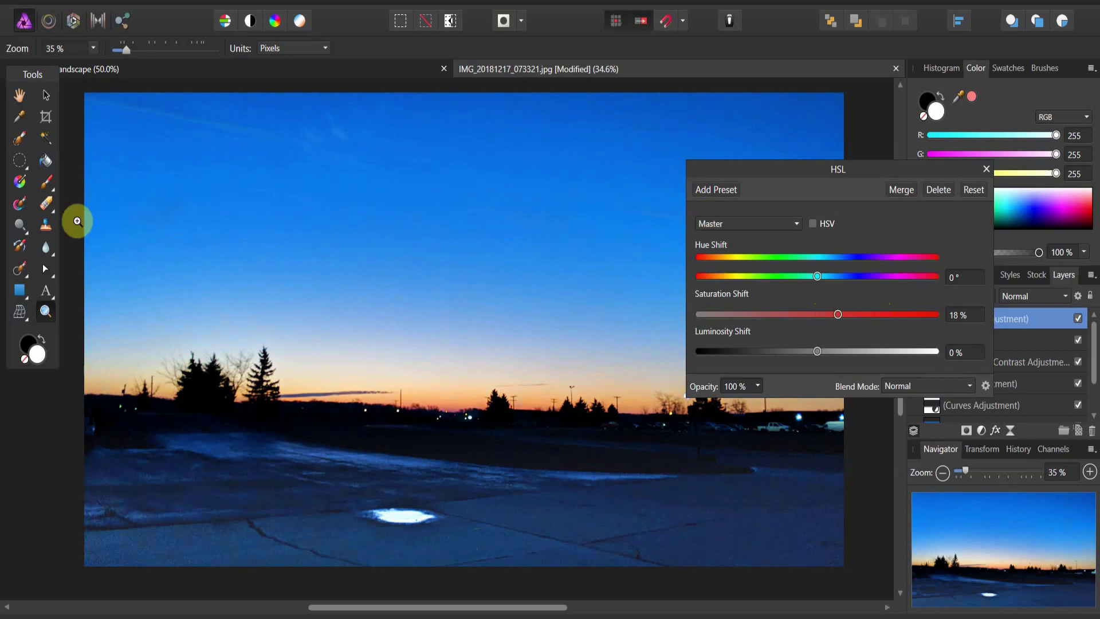
click(986, 170)
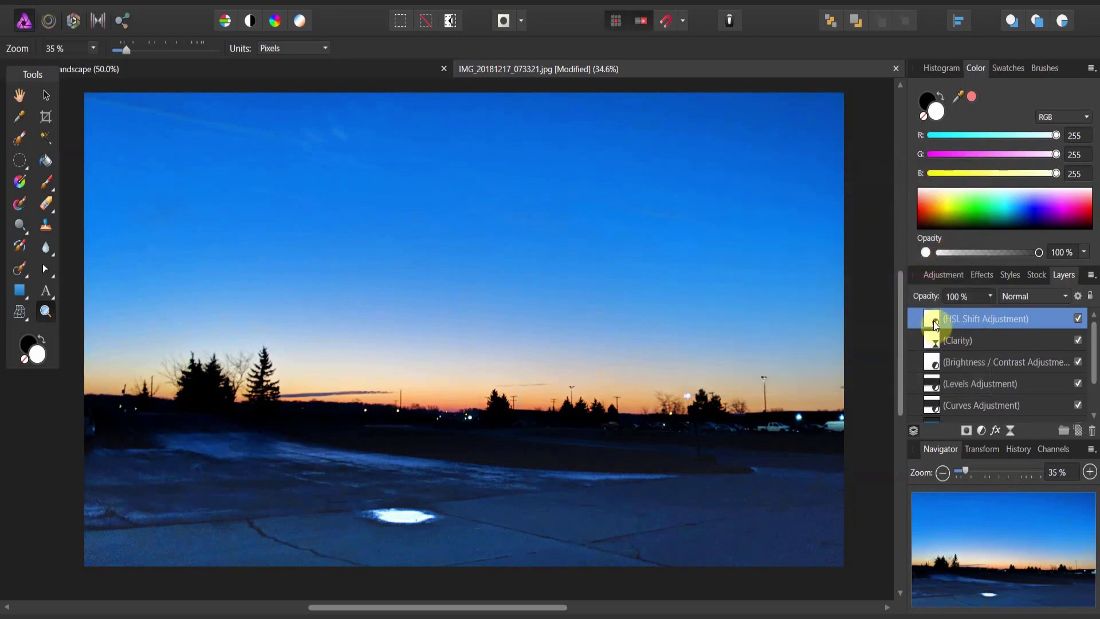
Mask the HSL adjustment with a linear gradient, white at the photo's upper edge to black at the horizon.
click(21, 182)
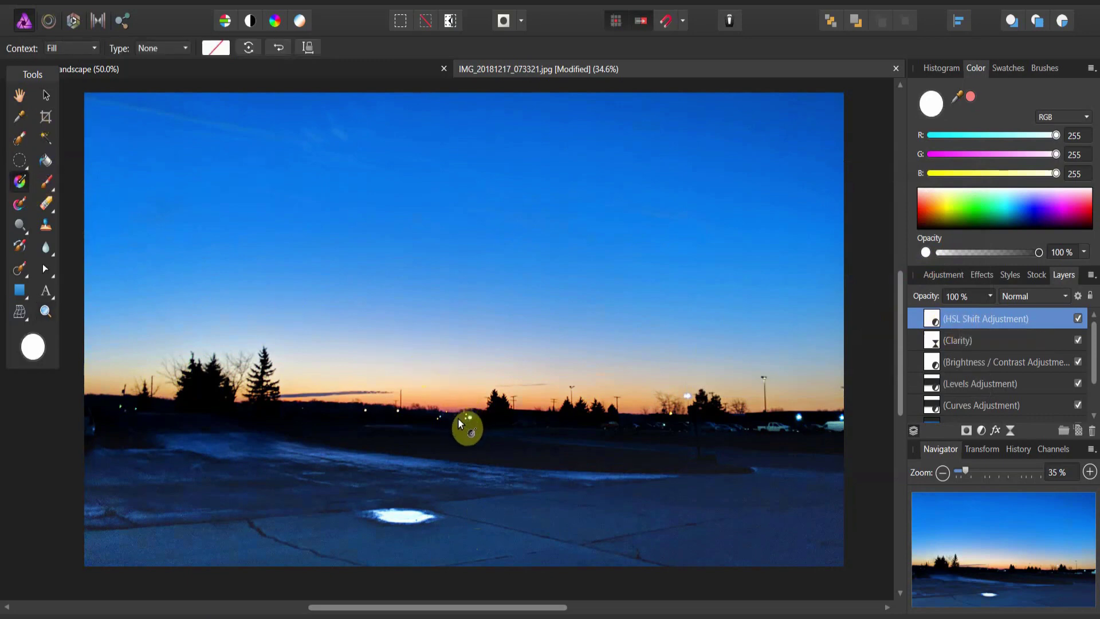
drag(455, 427, 489, 95)
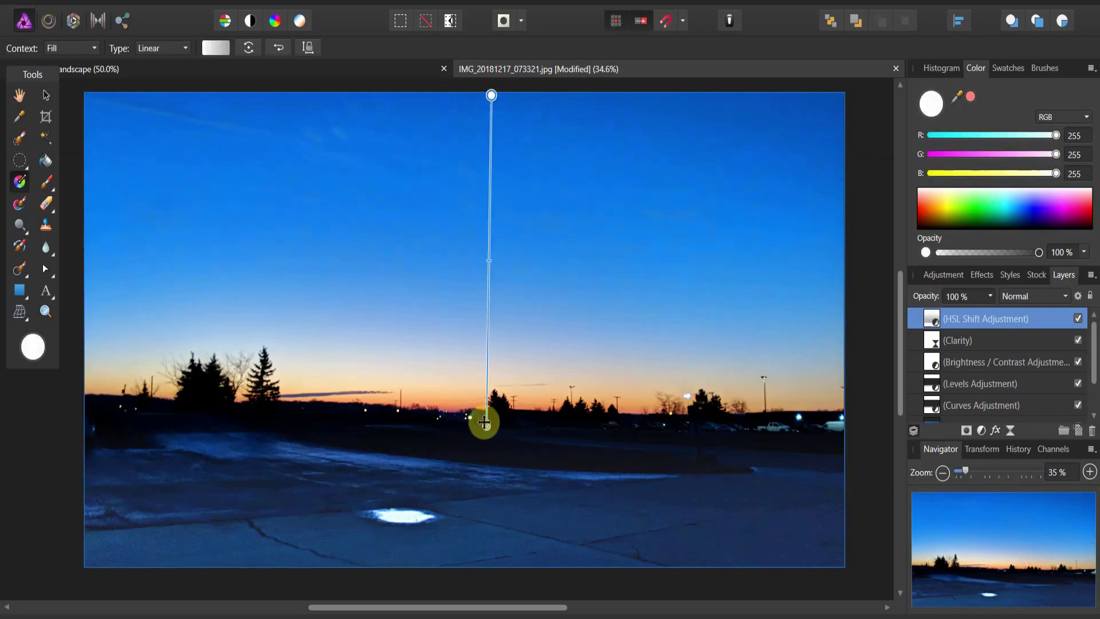
click(484, 424)
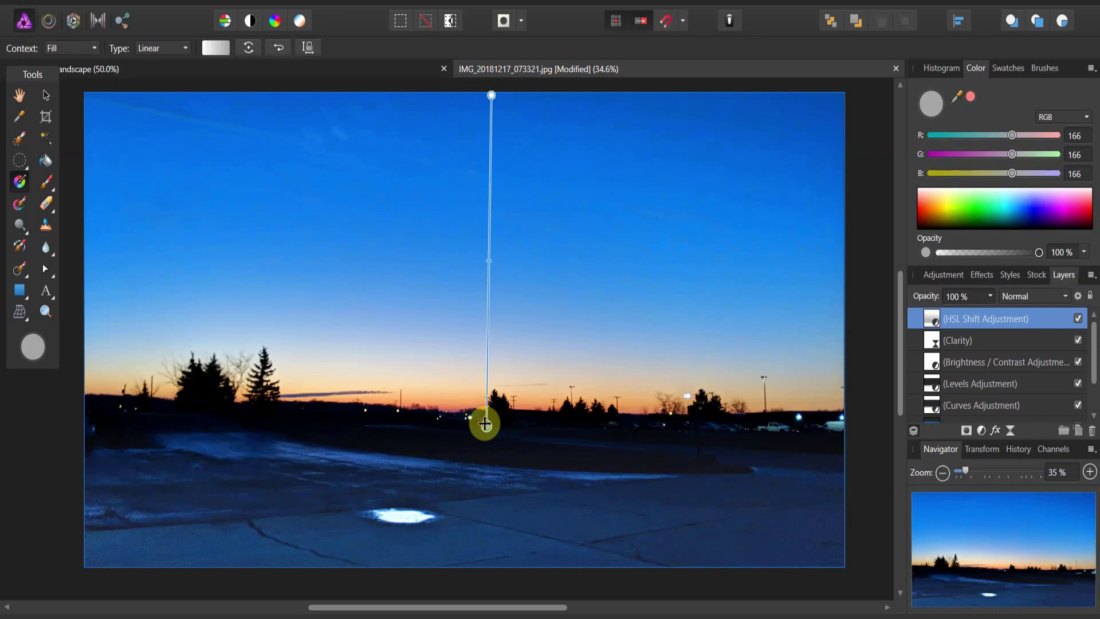
click(215, 48)
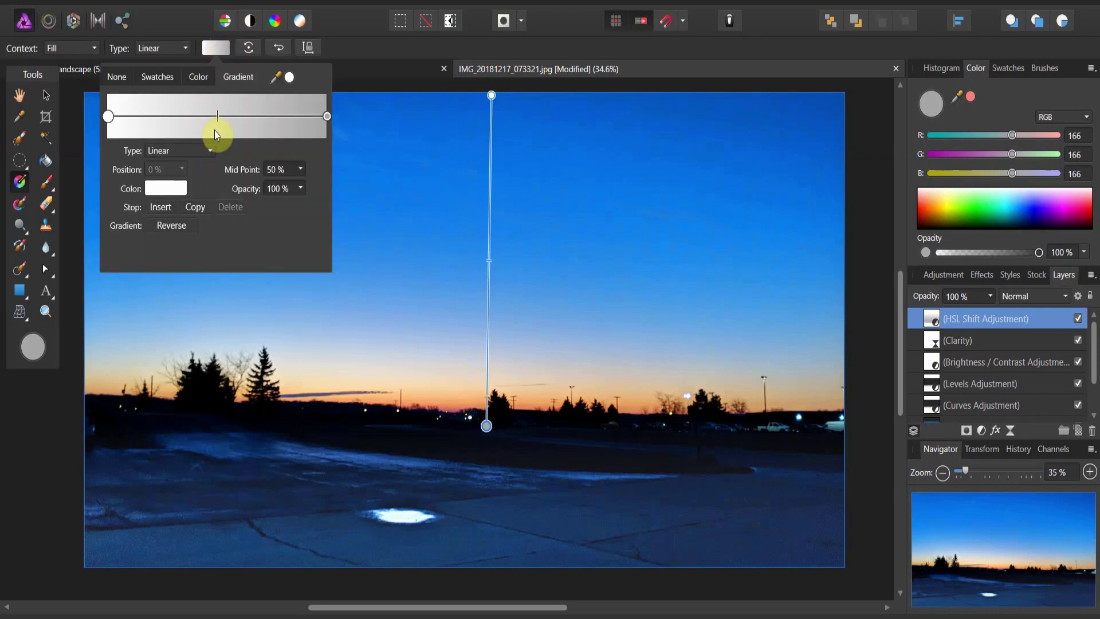
click(326, 115)
click(175, 188)
drag(148, 261, 136, 246)
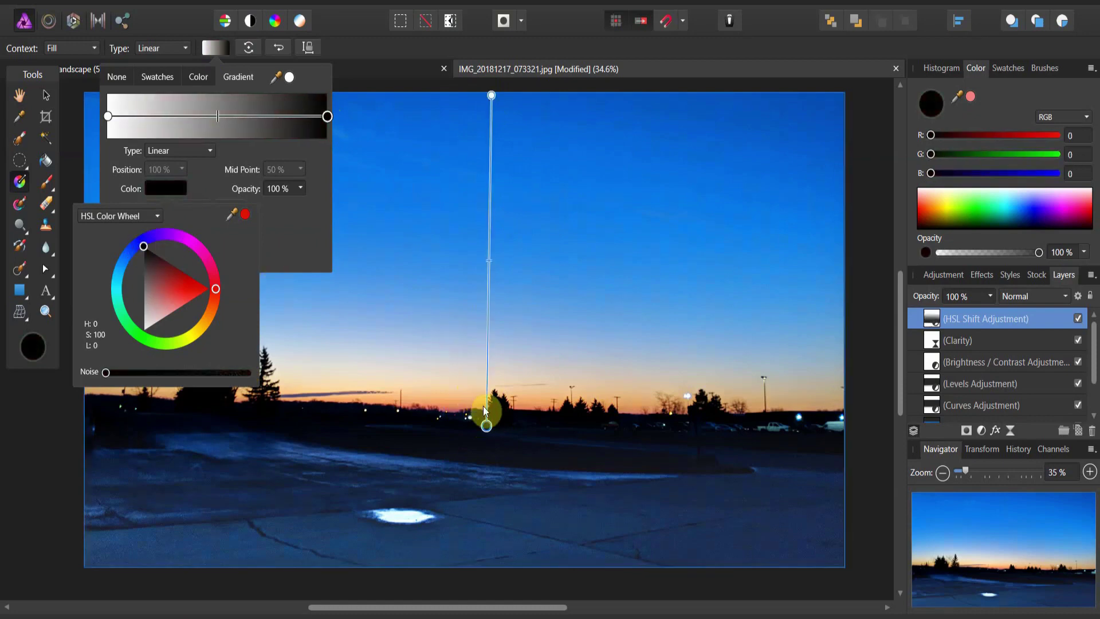
Extend the HSL mask gradient's black end to the photo's lower edge and shift its midpoint to just below the horizon.
click(487, 426)
drag(486, 427, 494, 567)
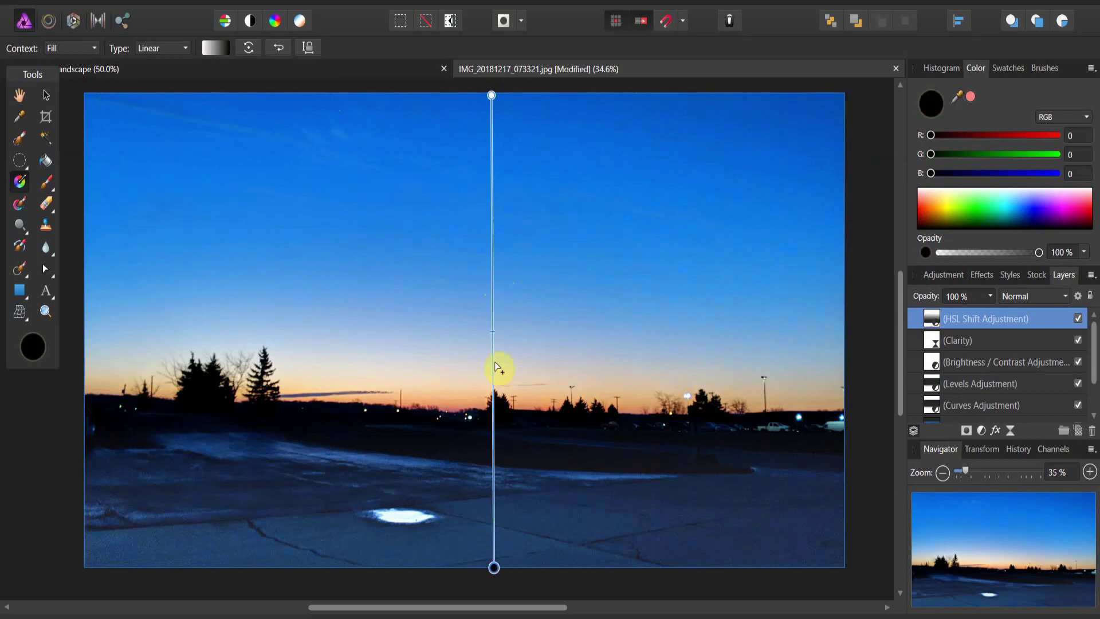
click(492, 331)
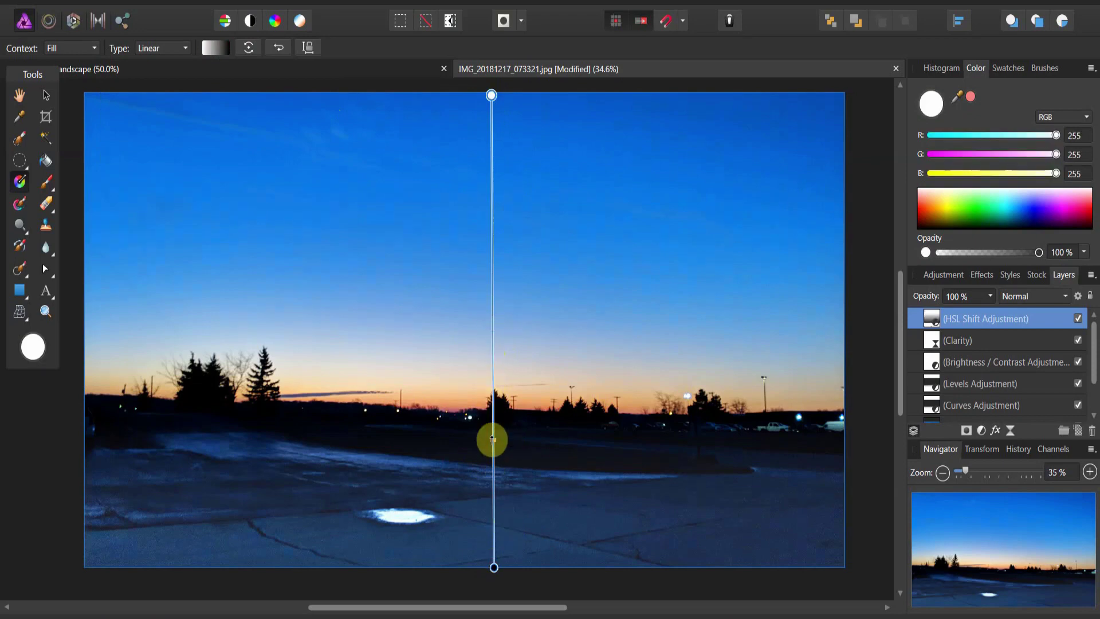
mouse_move(493, 567)
mouse_down()
mouse_move(590, 482)
mouse_move(697, 352)
mouse_move(686, 385)
mouse_move(513, 533)
mouse_move(498, 570)
mouse_up()
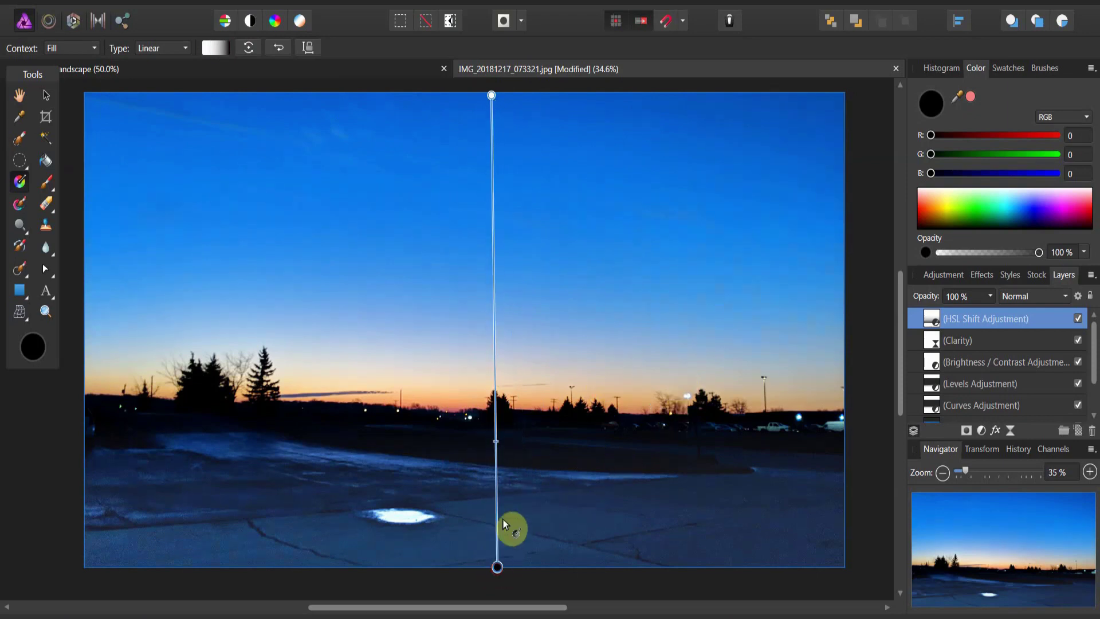
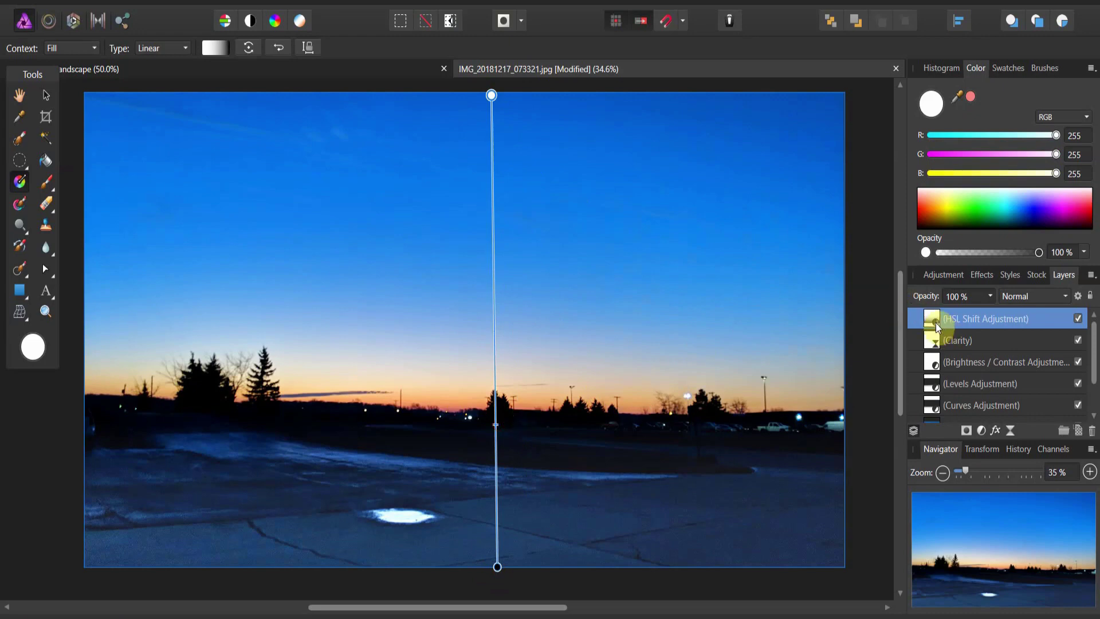
Set the HSL adjustment's hue shift to -6.6° and its saturation shift to 22%.
double_click(934, 316)
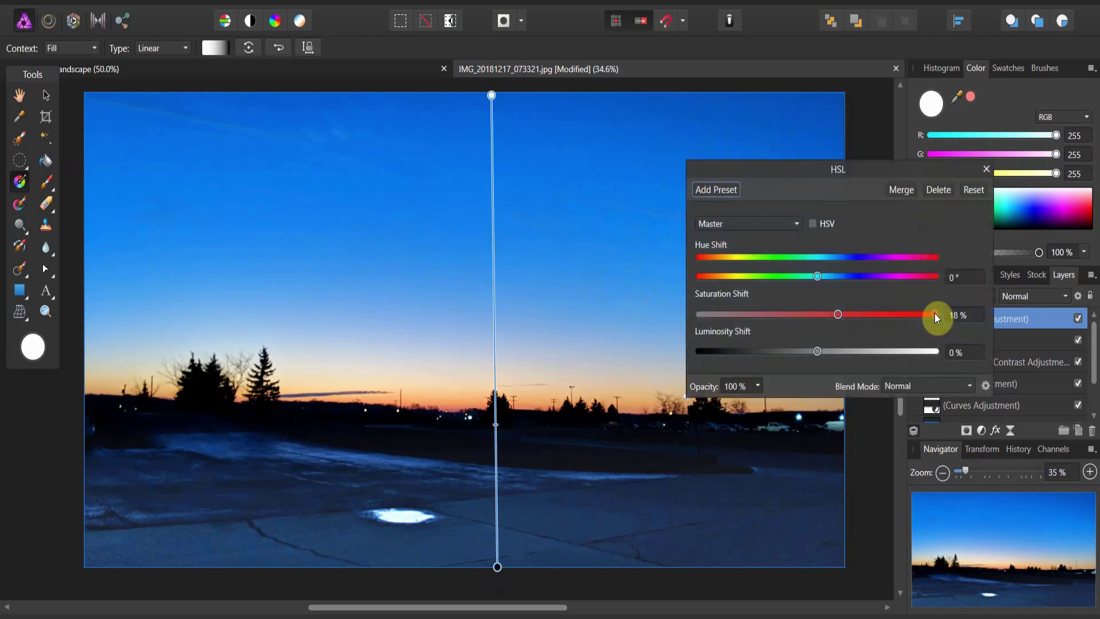
drag(837, 178, 692, 149)
drag(694, 226, 710, 261)
drag(696, 223, 689, 229)
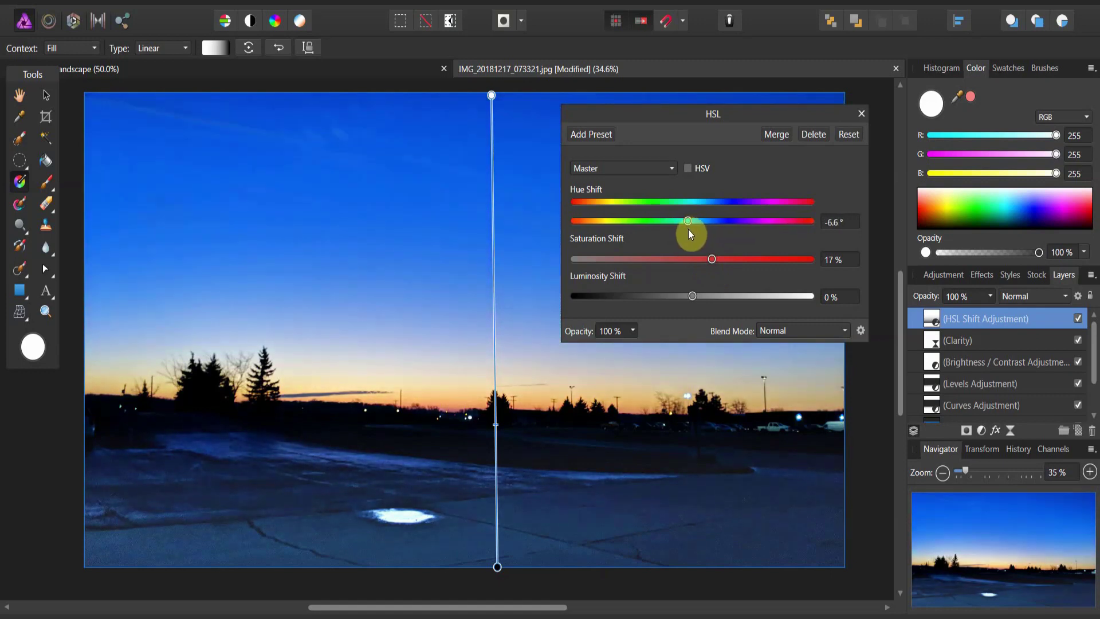
drag(713, 265, 720, 262)
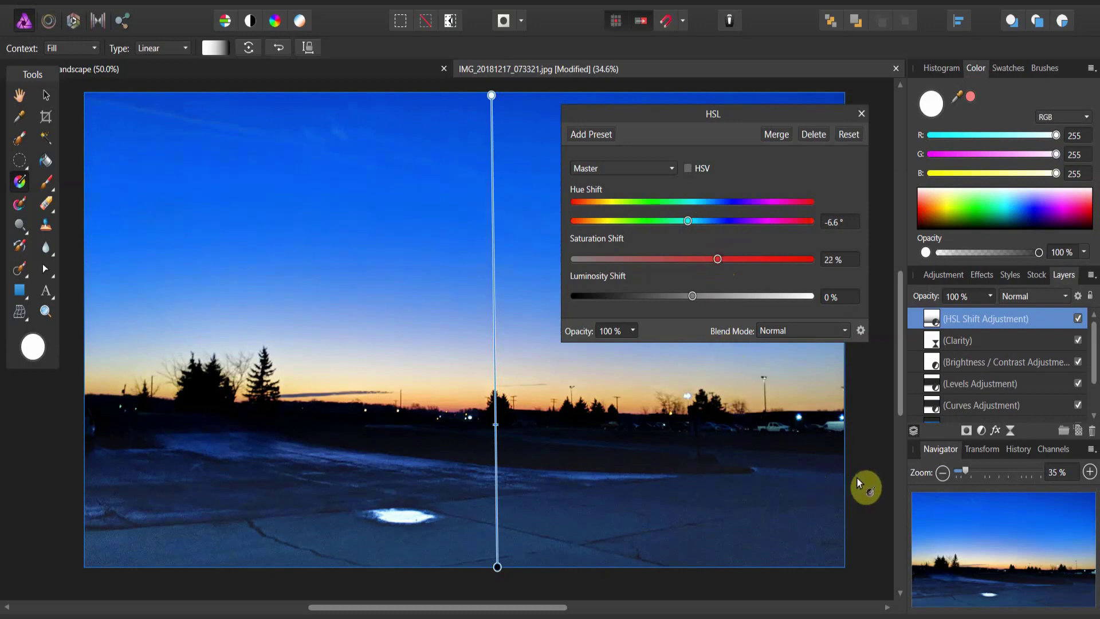
click(859, 115)
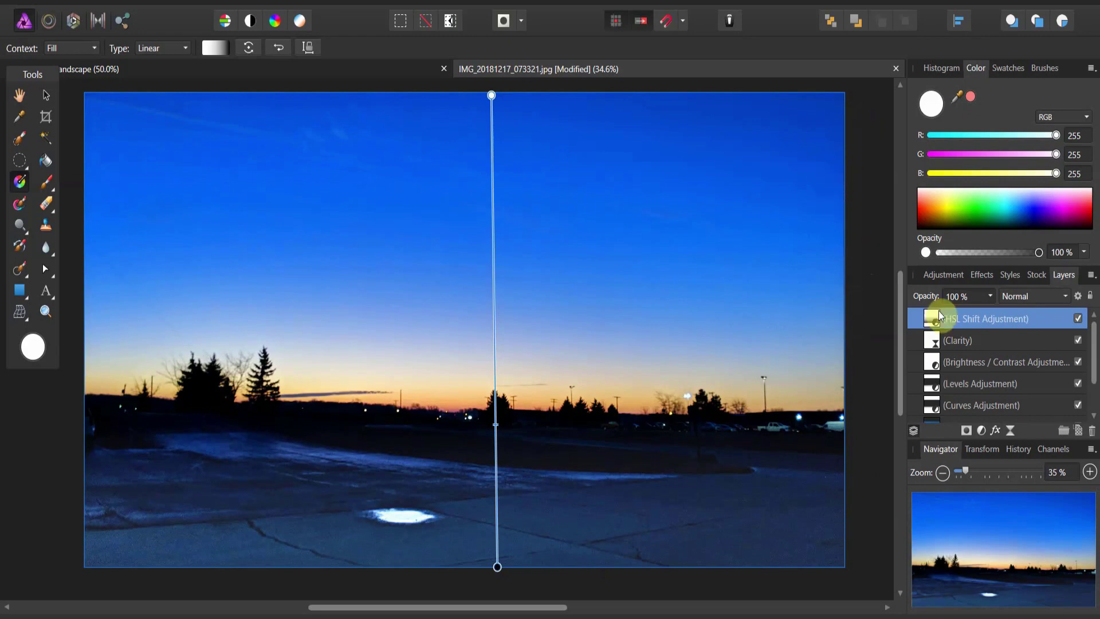
Add a Lens Filter adjustment with a red filter color (H 359, S 100, L 46) and an optical density of 64%.
click(982, 431)
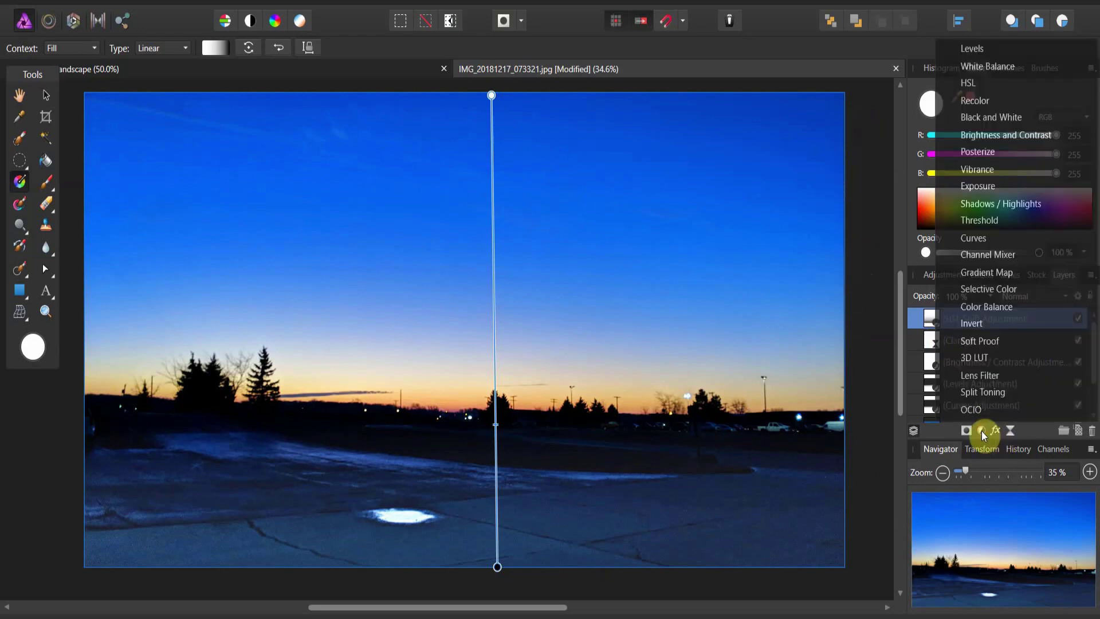
click(978, 380)
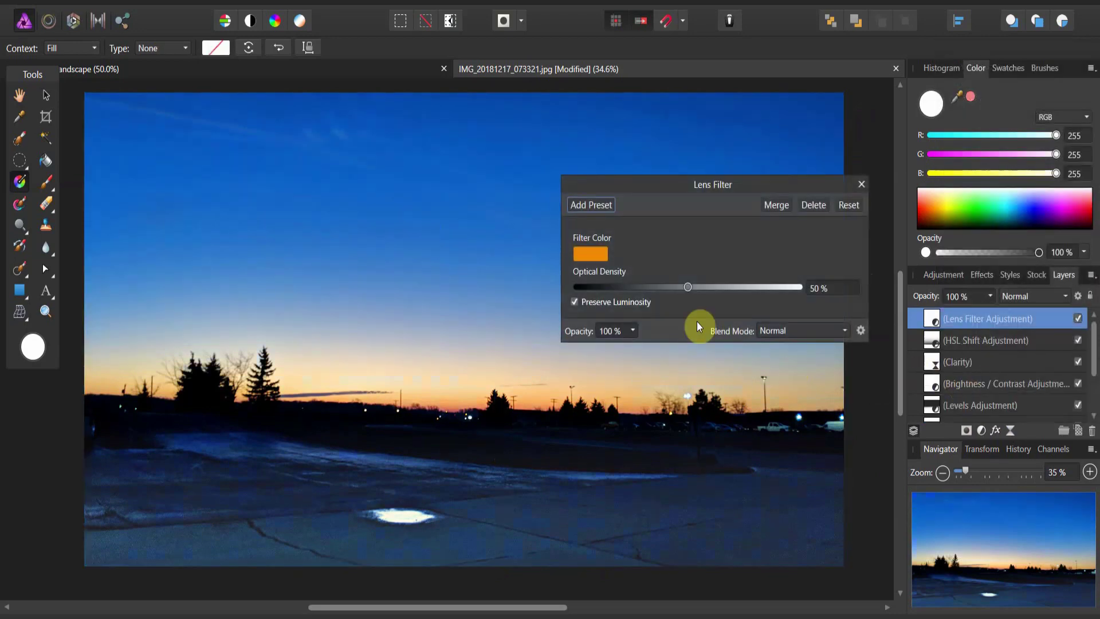
click(590, 252)
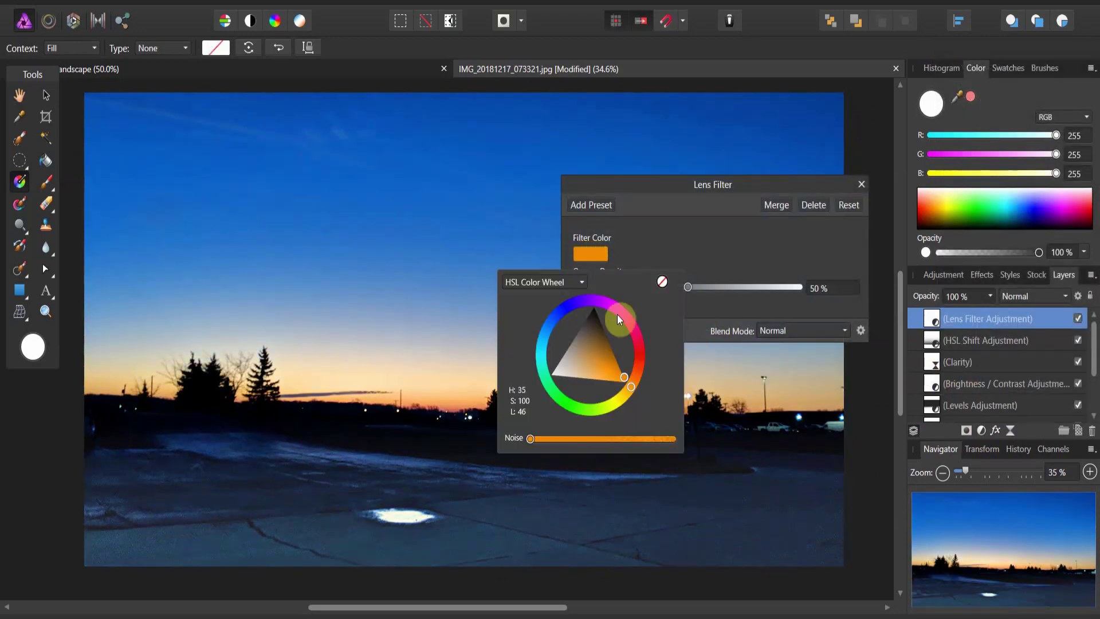
mouse_move(642, 362)
mouse_down()
mouse_move(640, 347)
mouse_move(623, 356)
mouse_up()
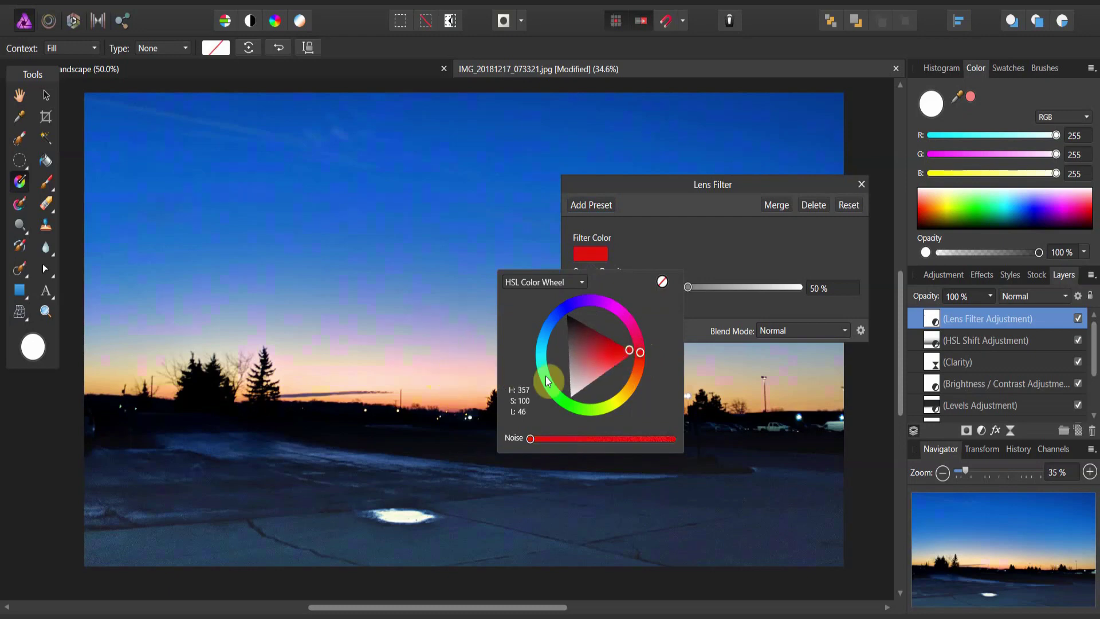
drag(640, 353, 642, 352)
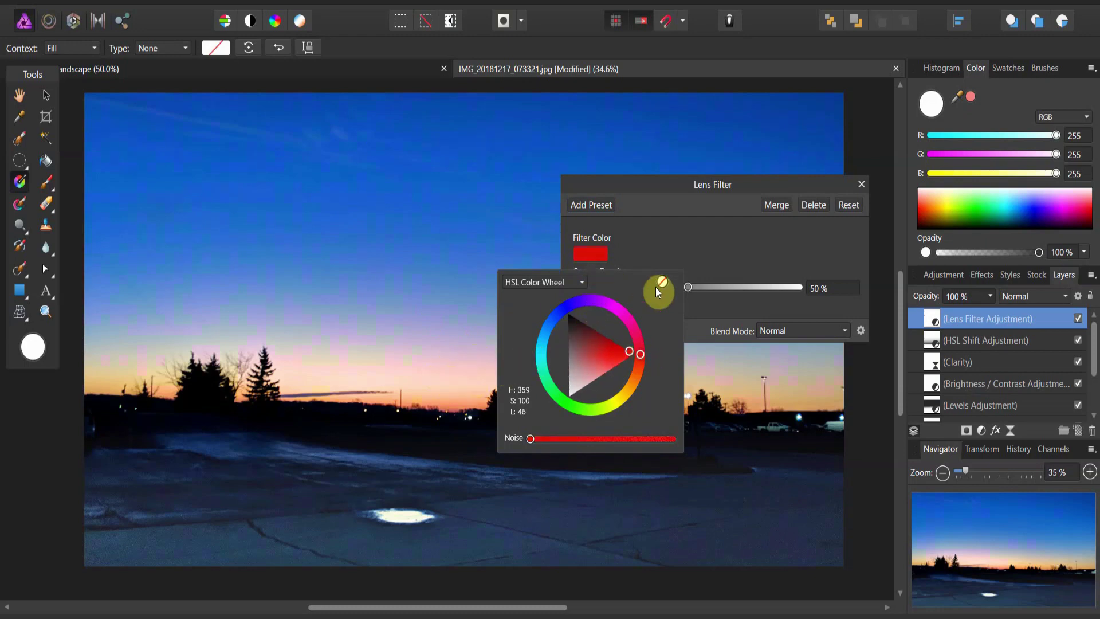
click(662, 244)
drag(688, 288, 713, 290)
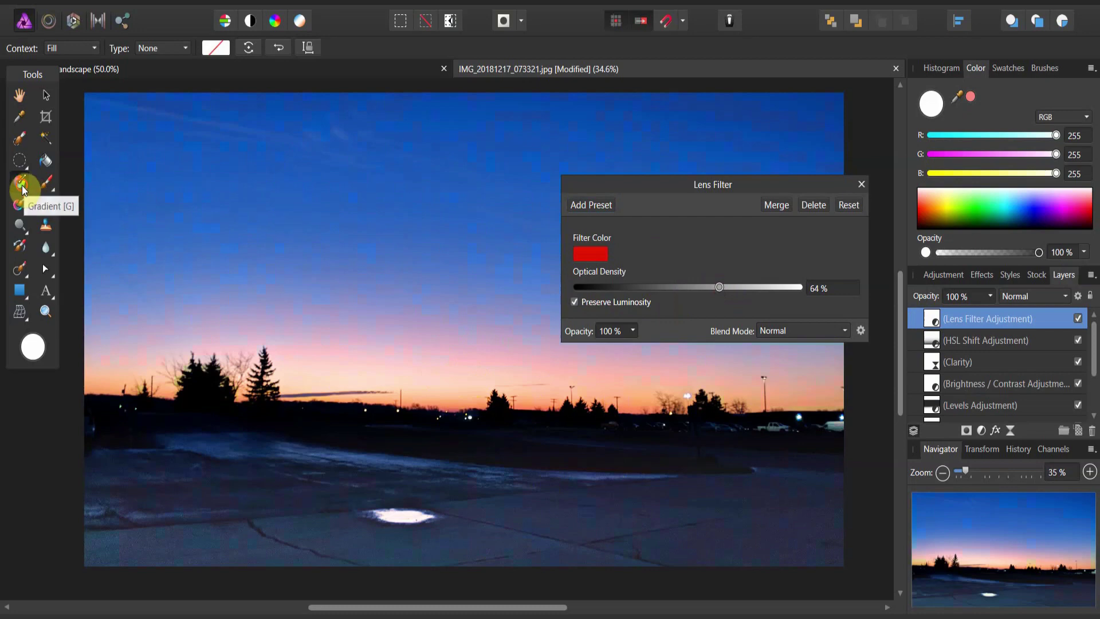
Mask the Lens Filter adjustment with a linear gradient, white at the photo's upper edge to black just below the horizon.
drag(452, 415, 486, 95)
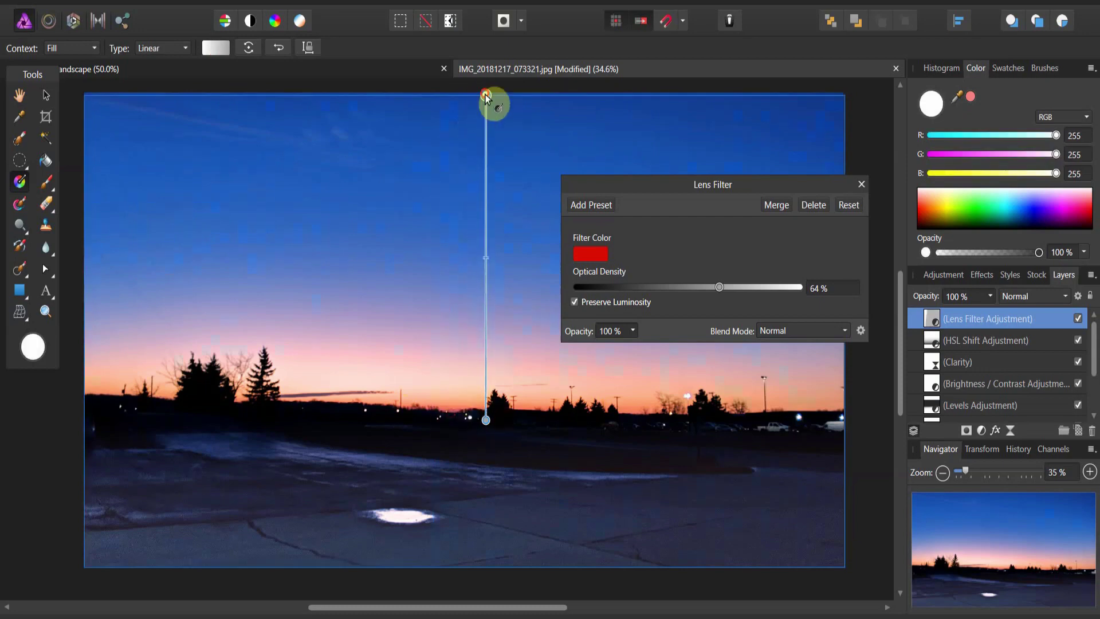
click(486, 420)
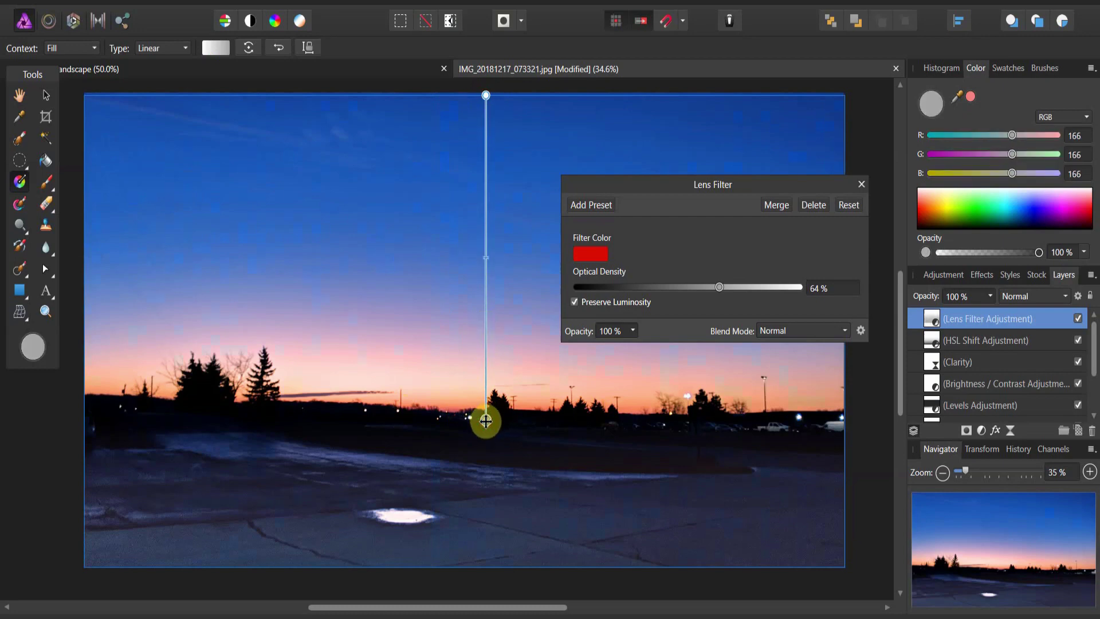
click(215, 48)
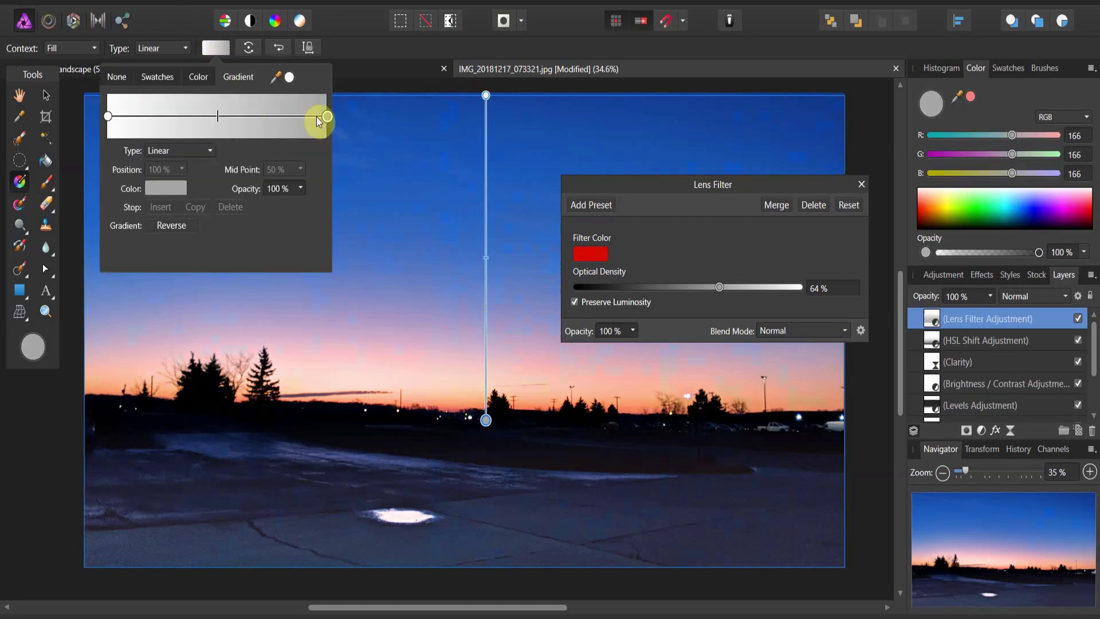
click(161, 191)
drag(153, 251, 137, 240)
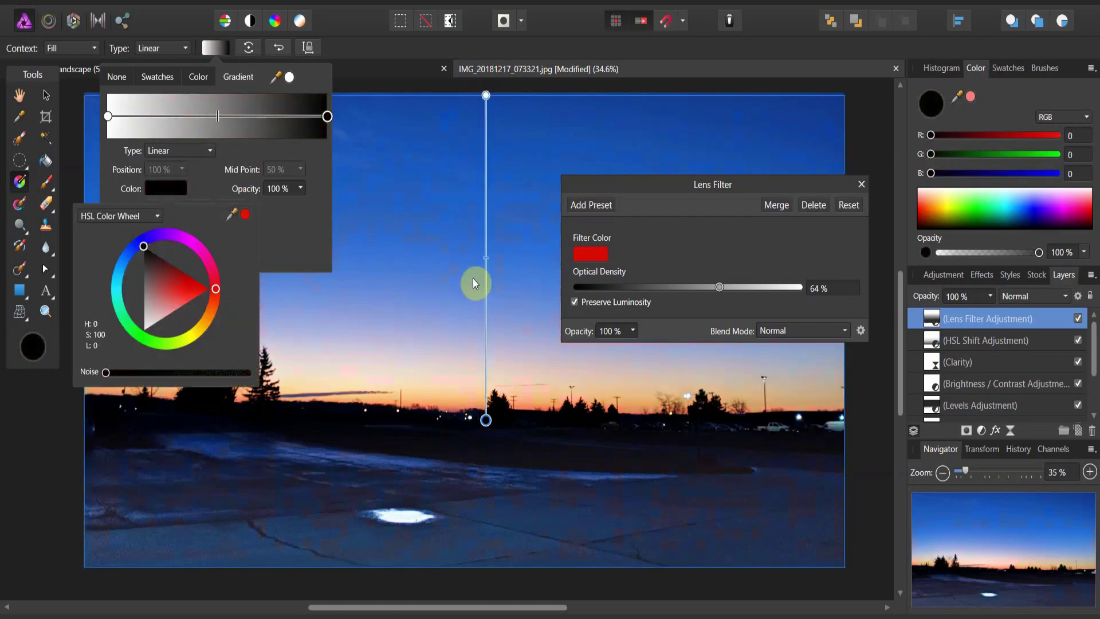
Shift the Lens Filter mask gradient's midpoint down close to the horizon, close the adjustment's settings and deselect the layer.
click(487, 262)
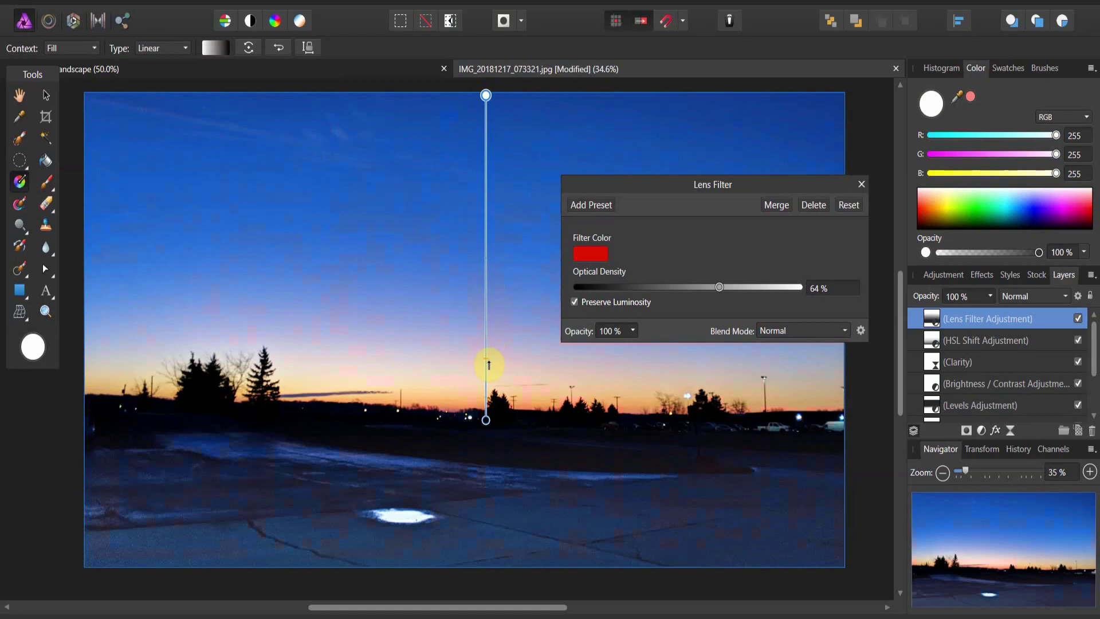
drag(488, 392, 525, 429)
click(862, 184)
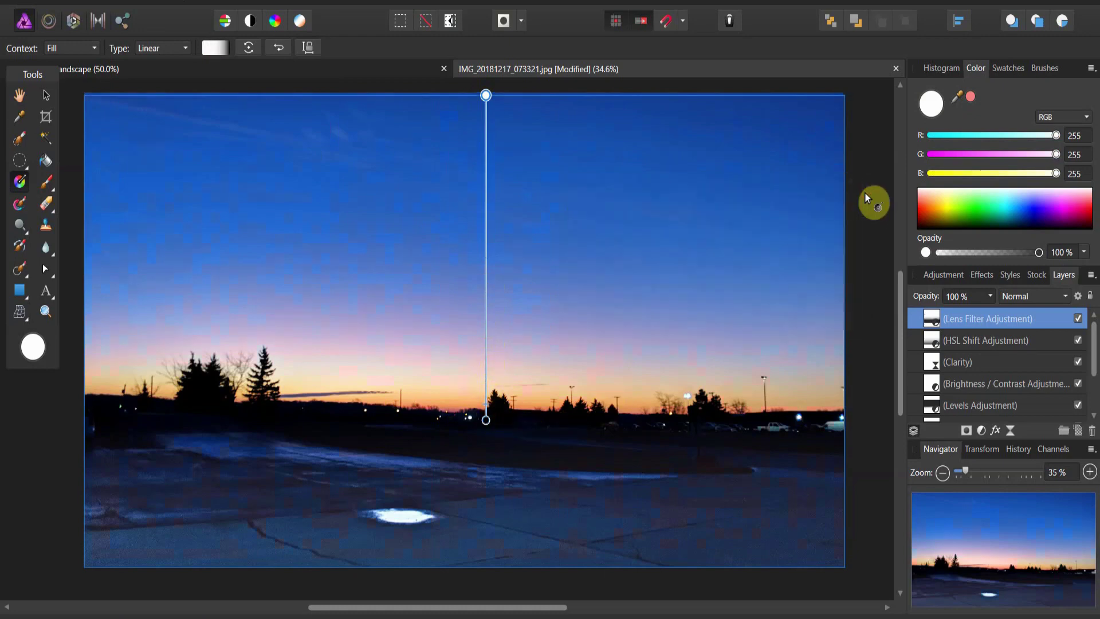
click(868, 211)
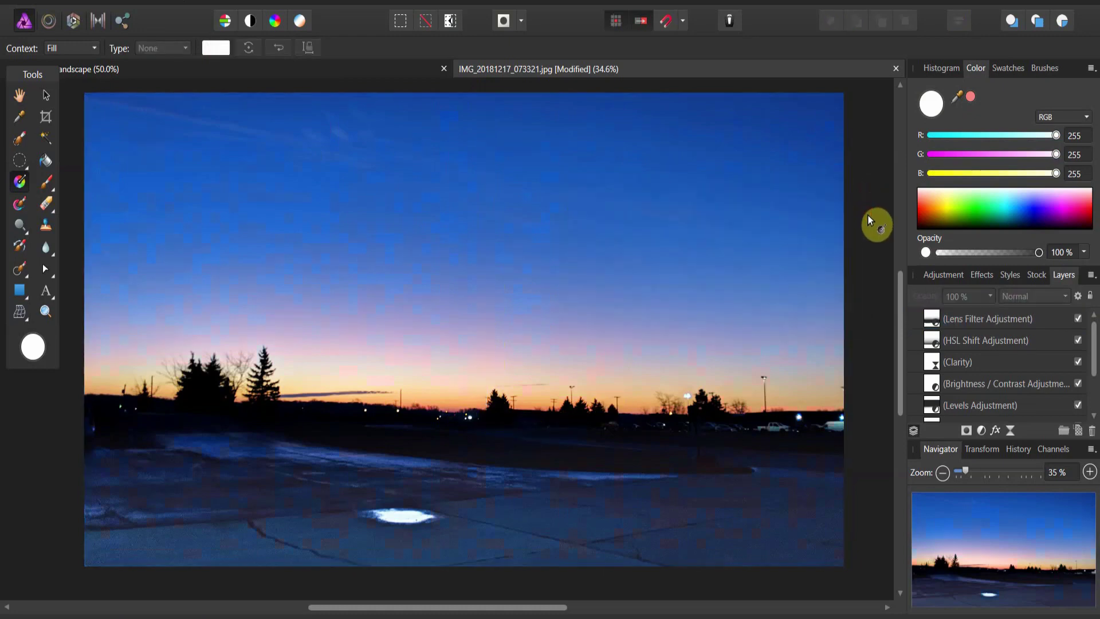
Increase the HSL adjustment's saturation shift and close its settings.
double_click(936, 345)
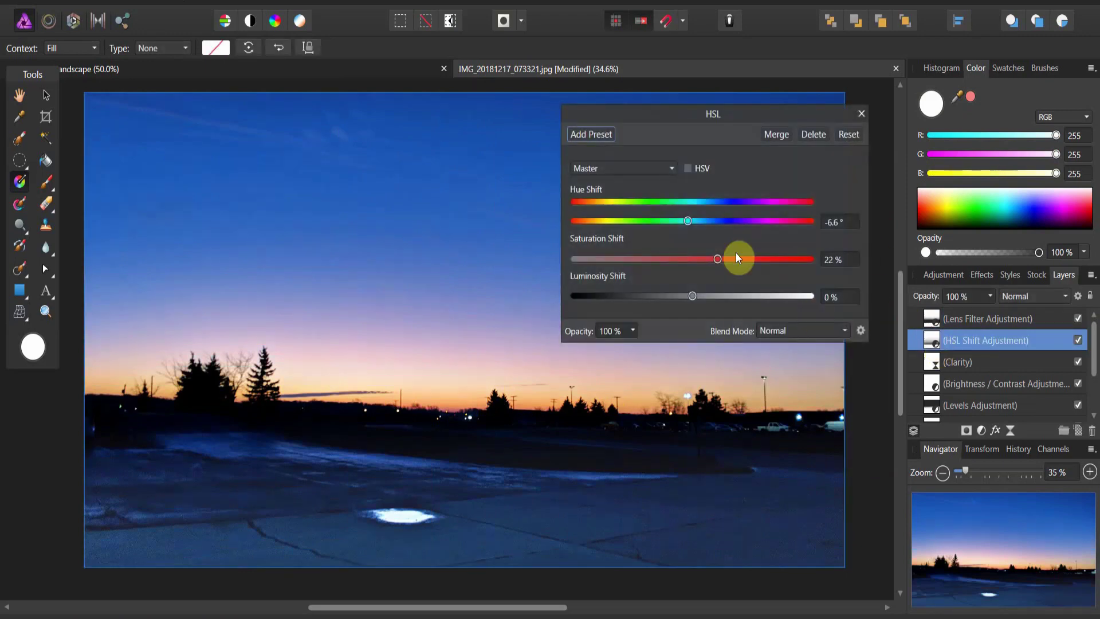
drag(720, 263, 744, 256)
click(860, 115)
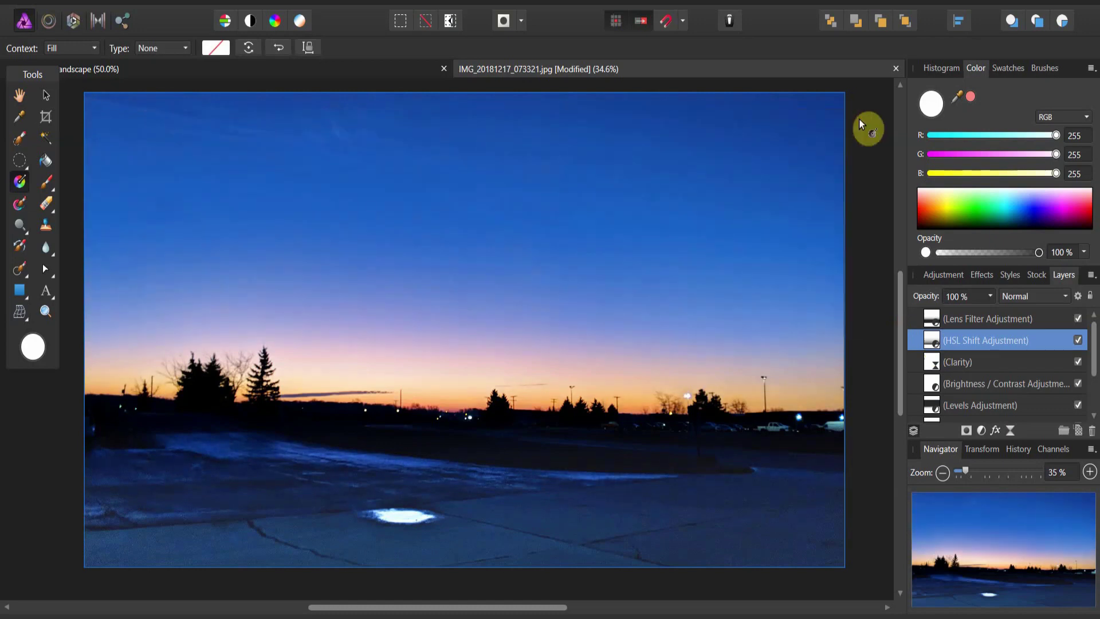
Add a Split Toning adjustment above the Lens Filter, with a highlights hue of 7.6° and a highlights saturation of 41%.
click(931, 318)
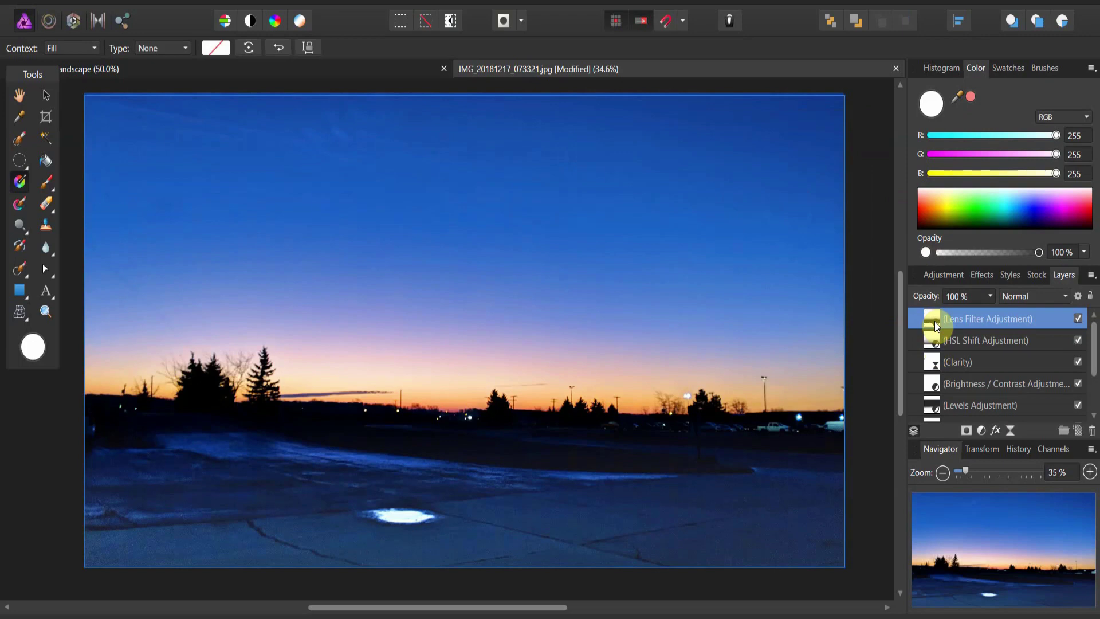
click(982, 432)
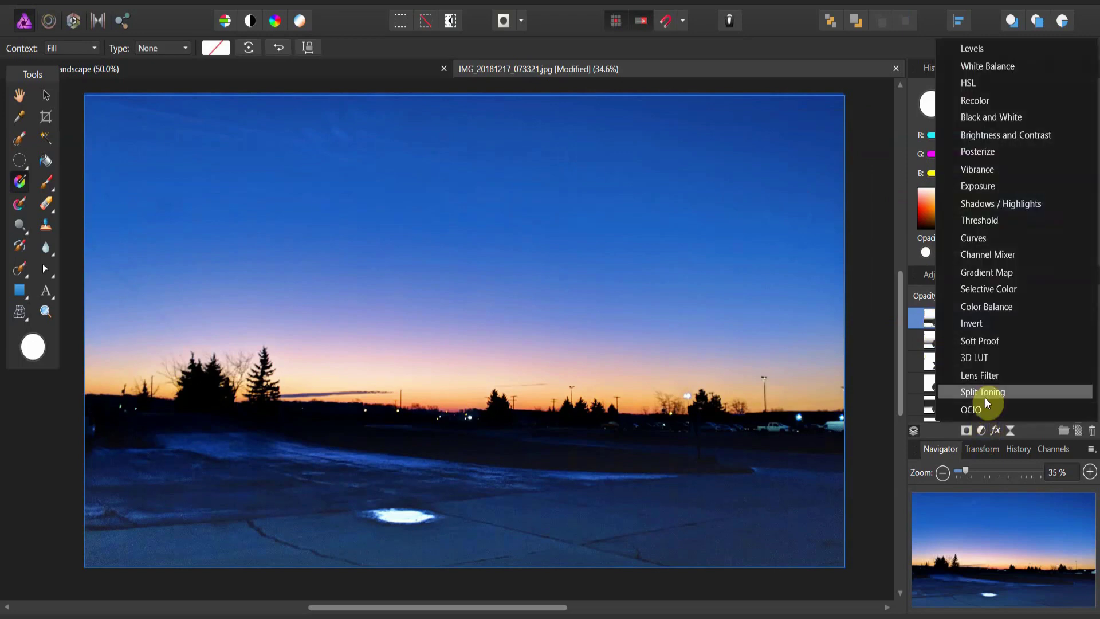
click(986, 399)
drag(725, 119, 805, 119)
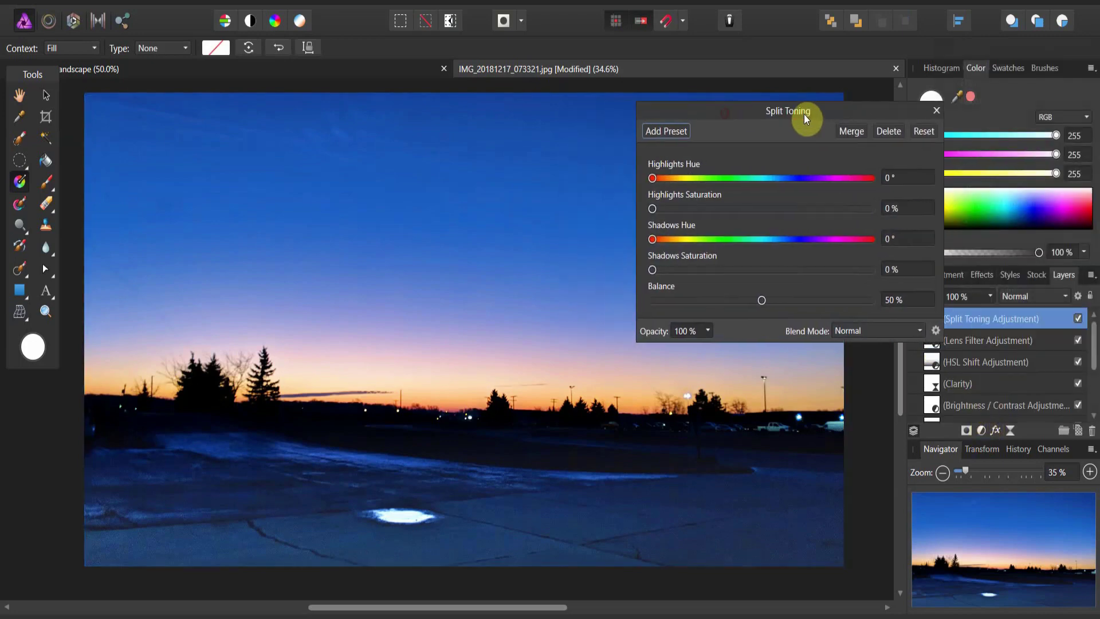
drag(660, 177, 740, 178)
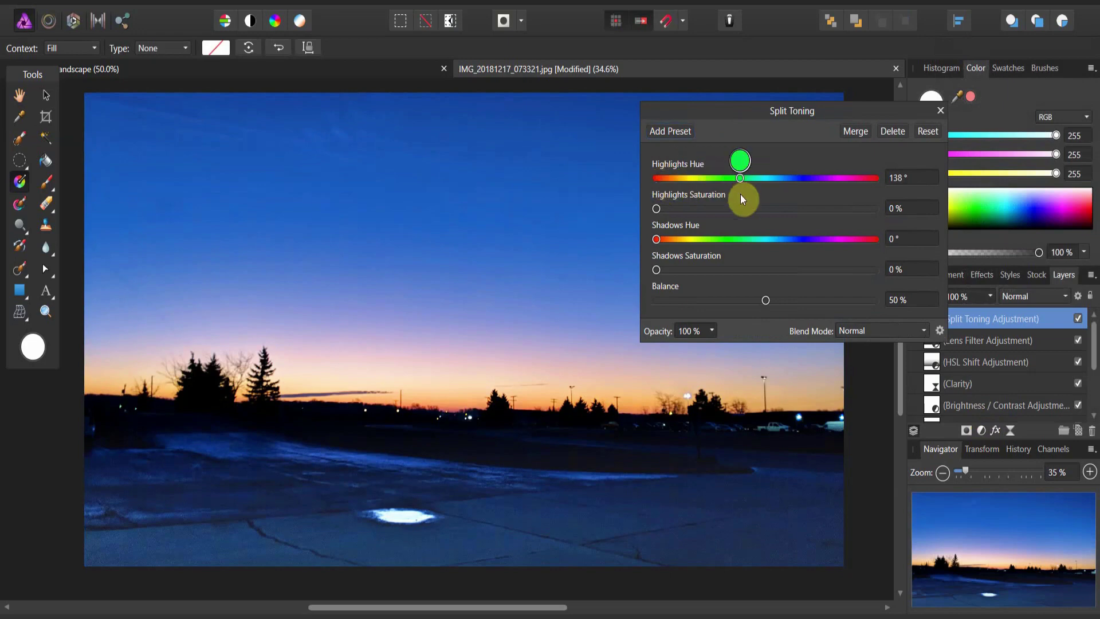
drag(659, 210, 811, 222)
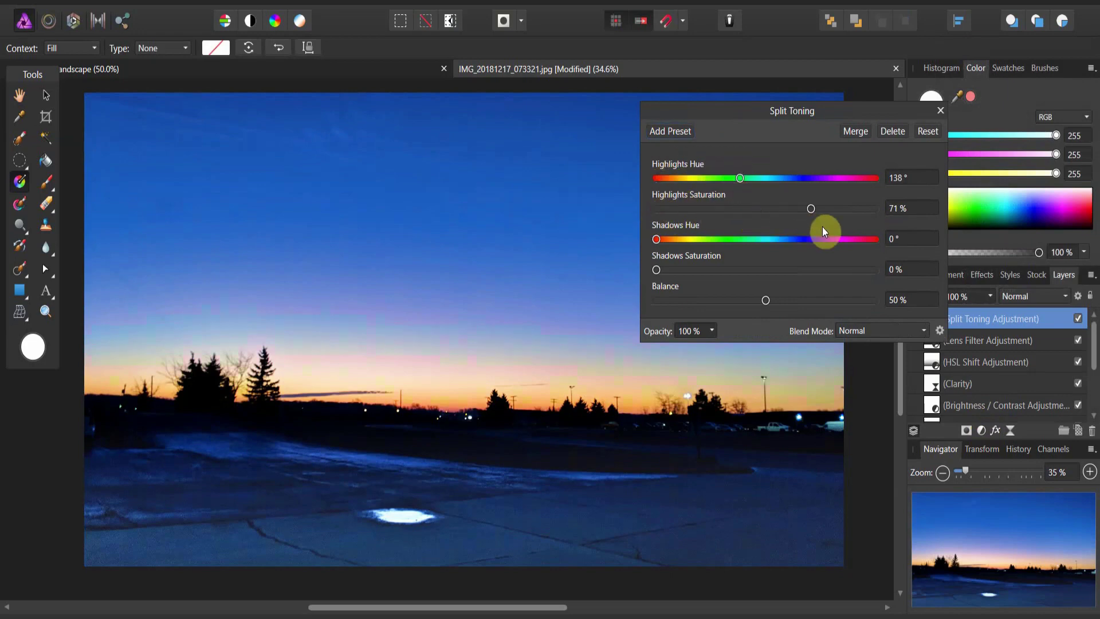
drag(741, 178, 659, 192)
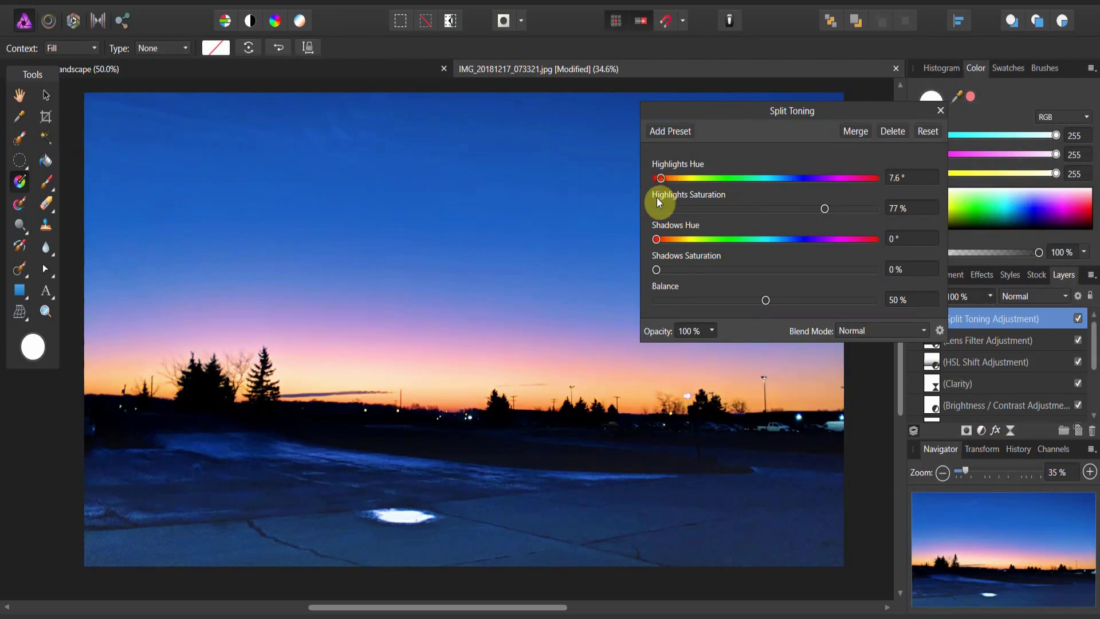
drag(821, 211, 806, 212)
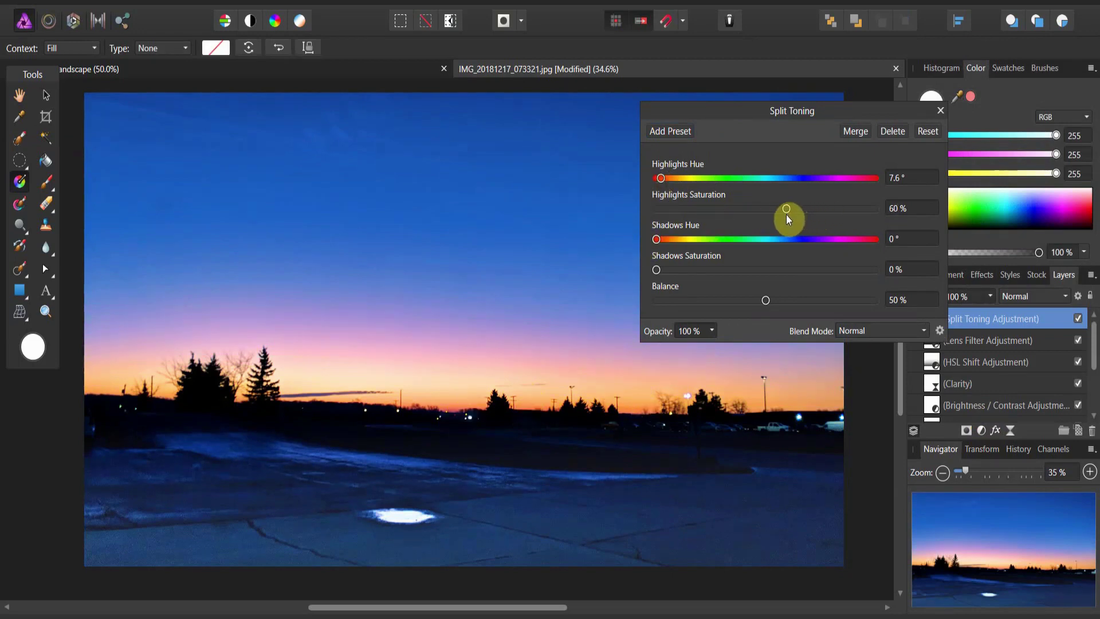
drag(768, 220, 748, 229)
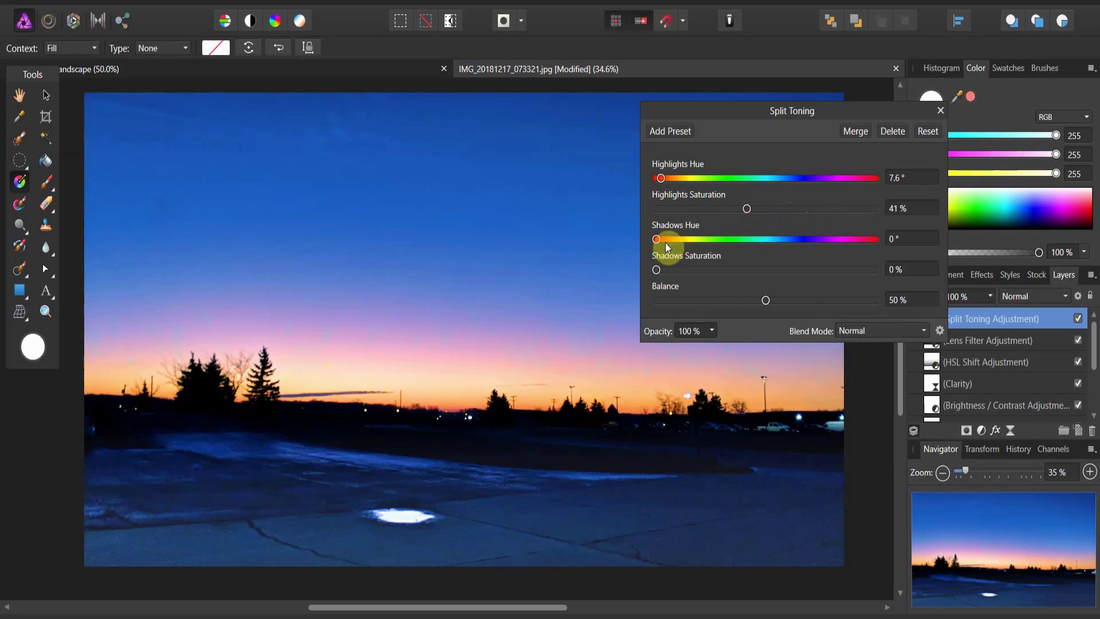
Set the Split Toning shadows hue to 172.9° and the shadows saturation to 31%.
drag(658, 243, 770, 247)
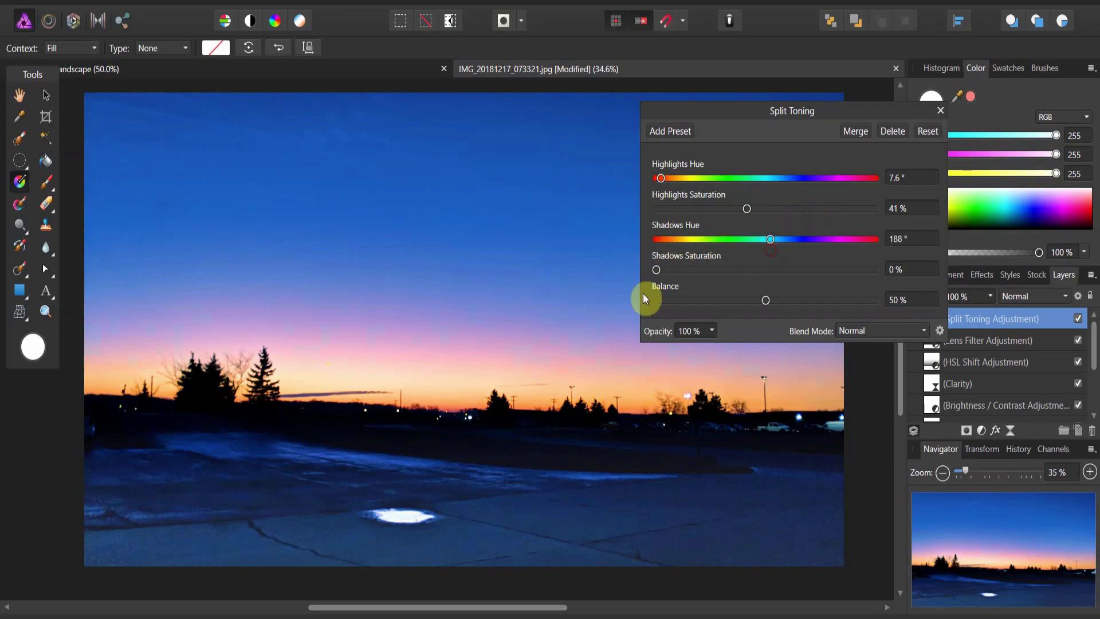
drag(656, 271, 799, 293)
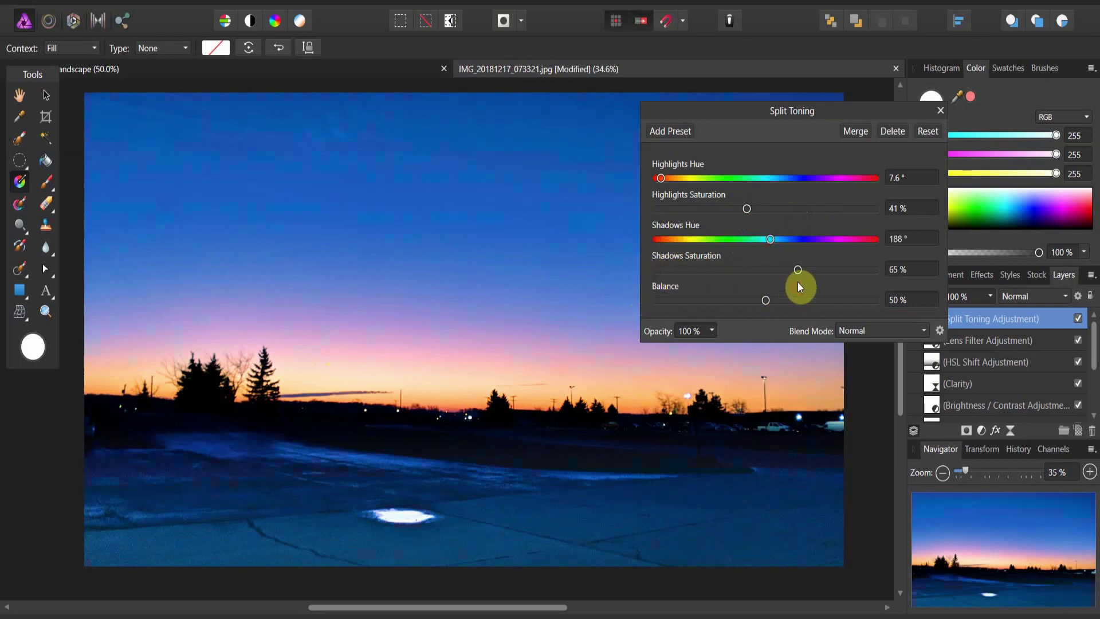
drag(777, 243, 725, 274)
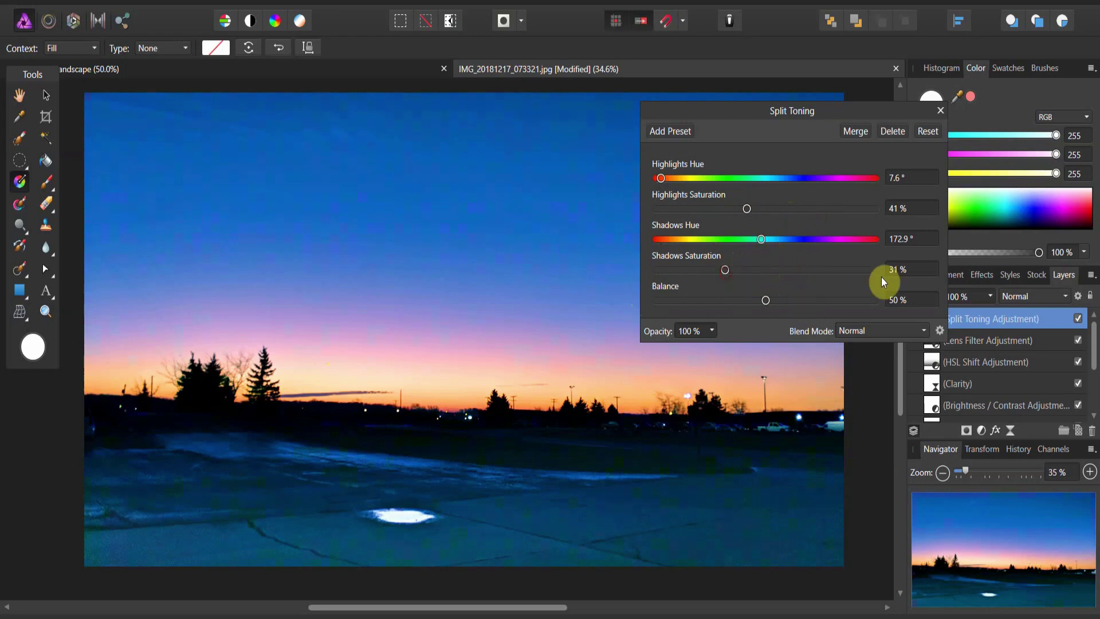
click(940, 110)
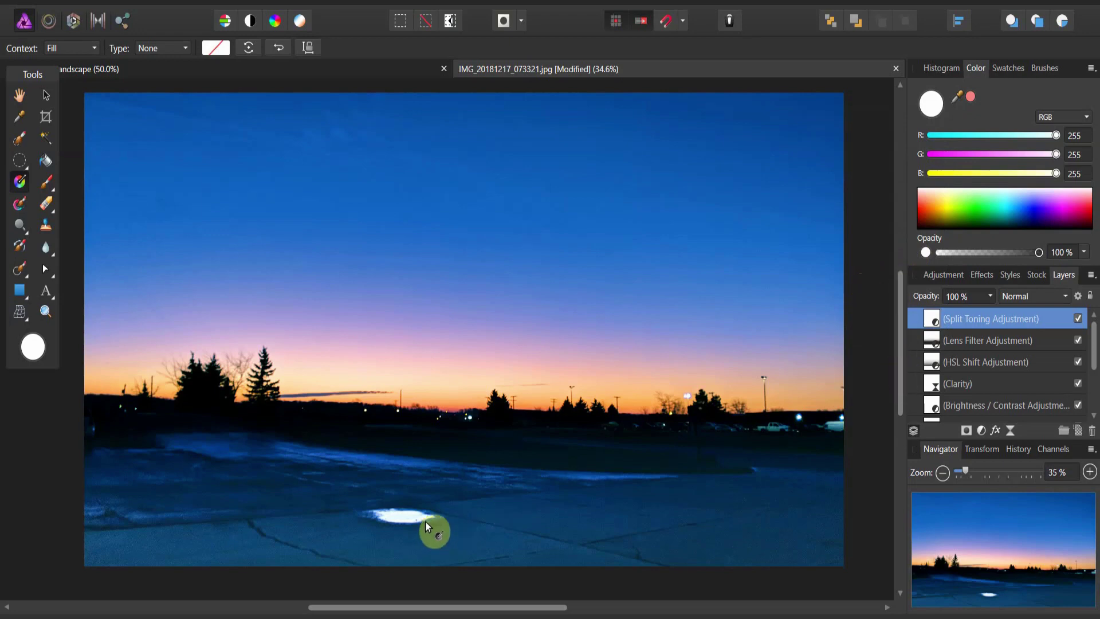
Remove the bright white puddle from the pavement on the visible Background pixel layer with the Inpainting Brush at 64 px width.
mouse_move(425, 521)
mouse_down()
mouse_move(391, 500)
mouse_move(380, 513)
mouse_move(404, 517)
mouse_up()
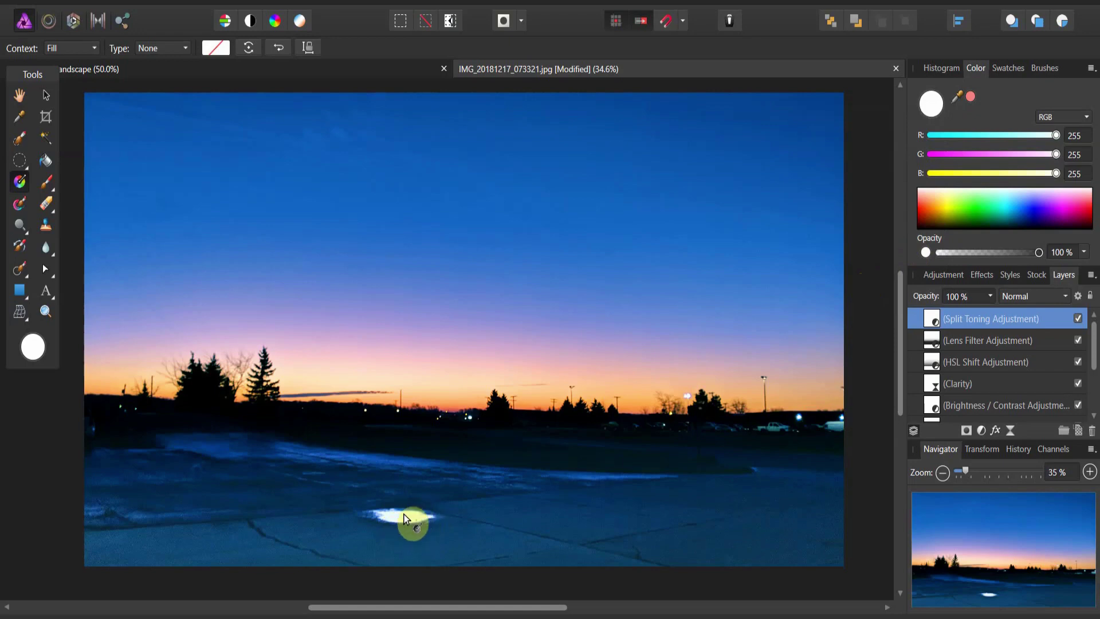
click(26, 277)
drag(26, 277, 55, 335)
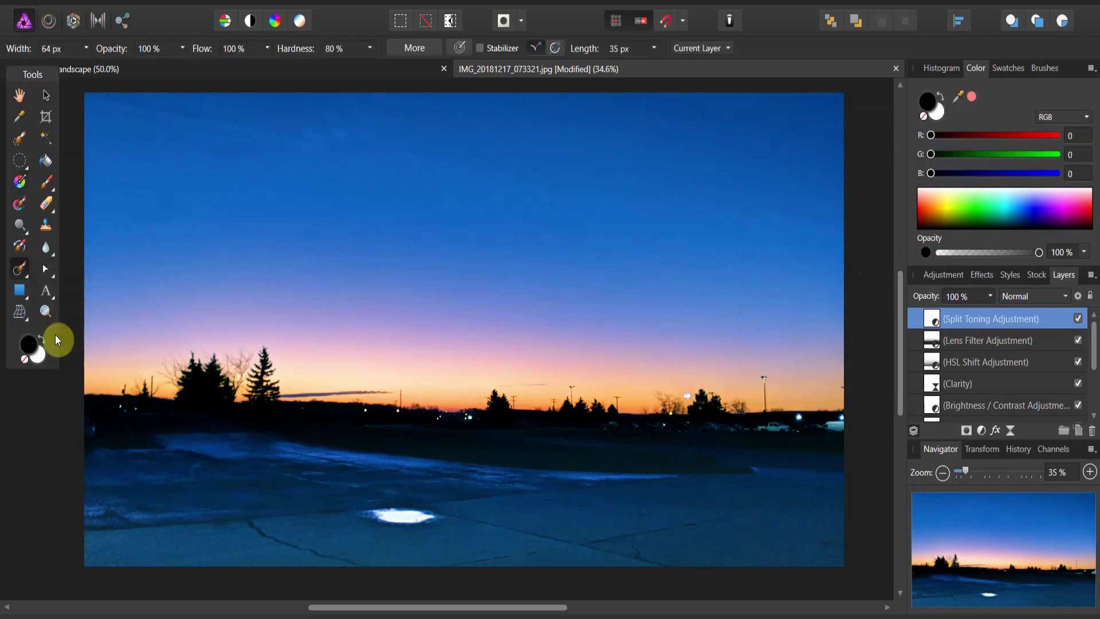
scroll(985, 367, down, 3)
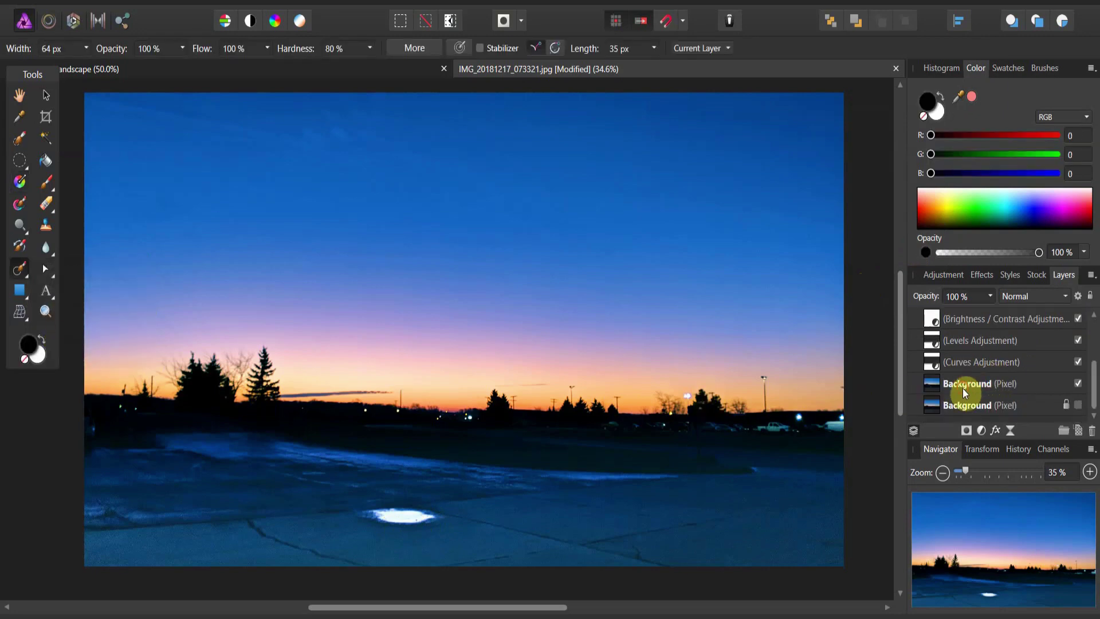
click(974, 384)
mouse_move(414, 517)
mouse_down()
mouse_move(378, 516)
mouse_move(431, 514)
mouse_move(370, 515)
mouse_move(442, 515)
mouse_up()
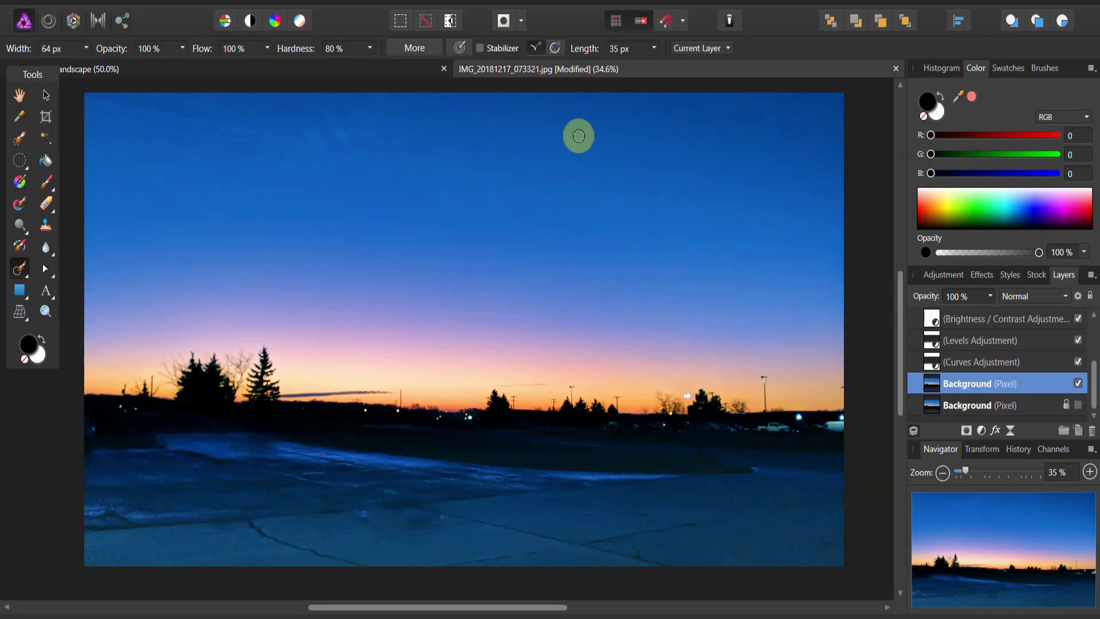
Add an Exposure adjustment above the Split Toning layer with its exposure set to -2.66.
scroll(934, 337, up, 3)
click(936, 320)
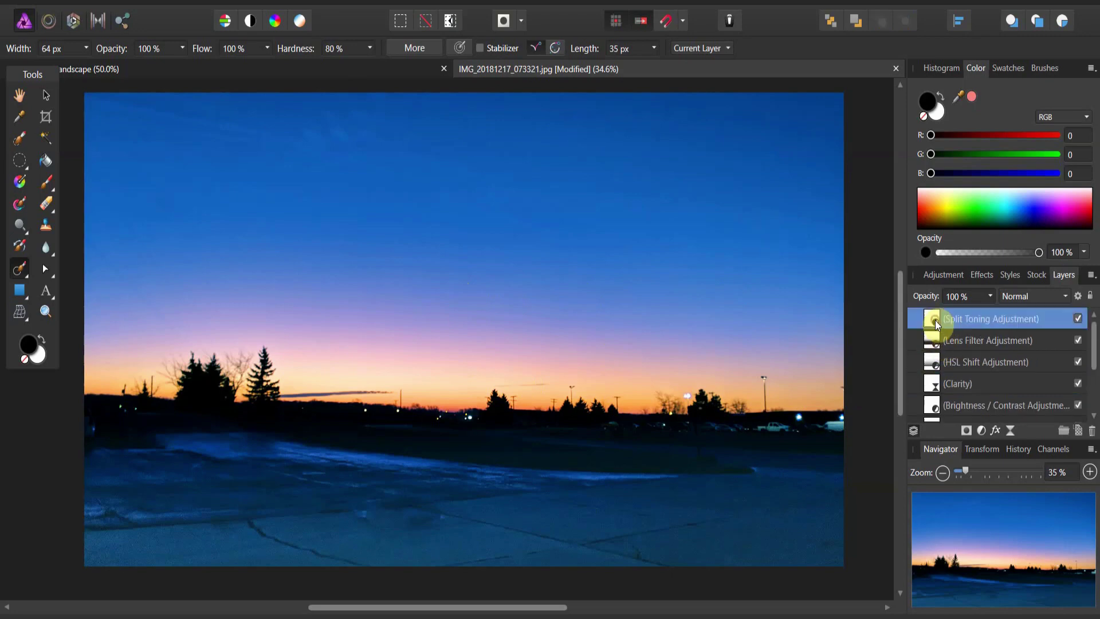
click(981, 432)
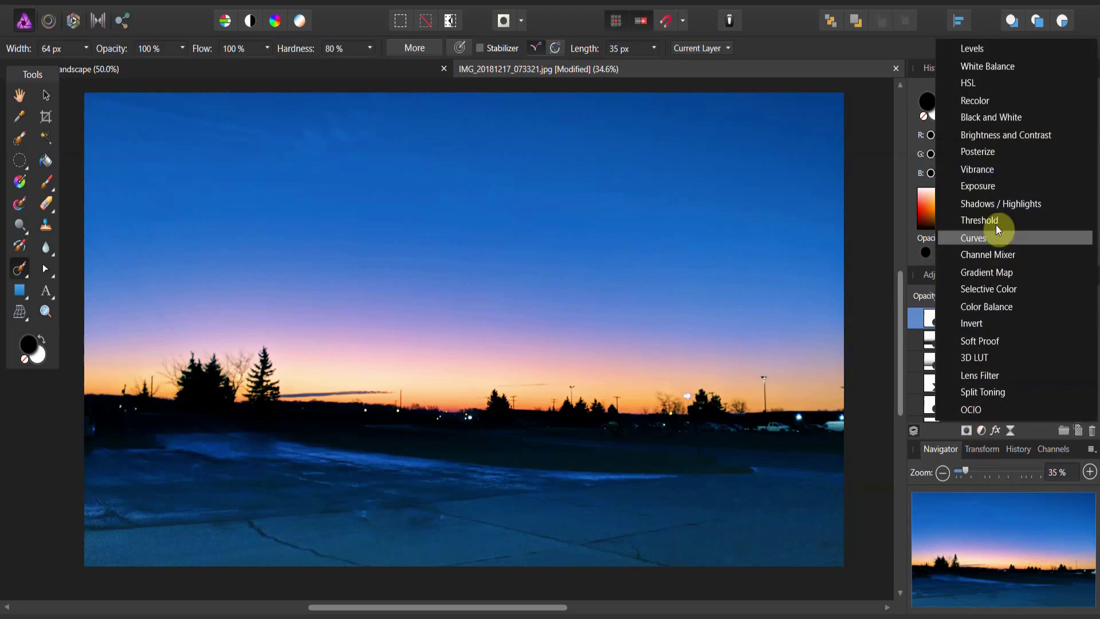
click(993, 188)
drag(768, 295, 755, 296)
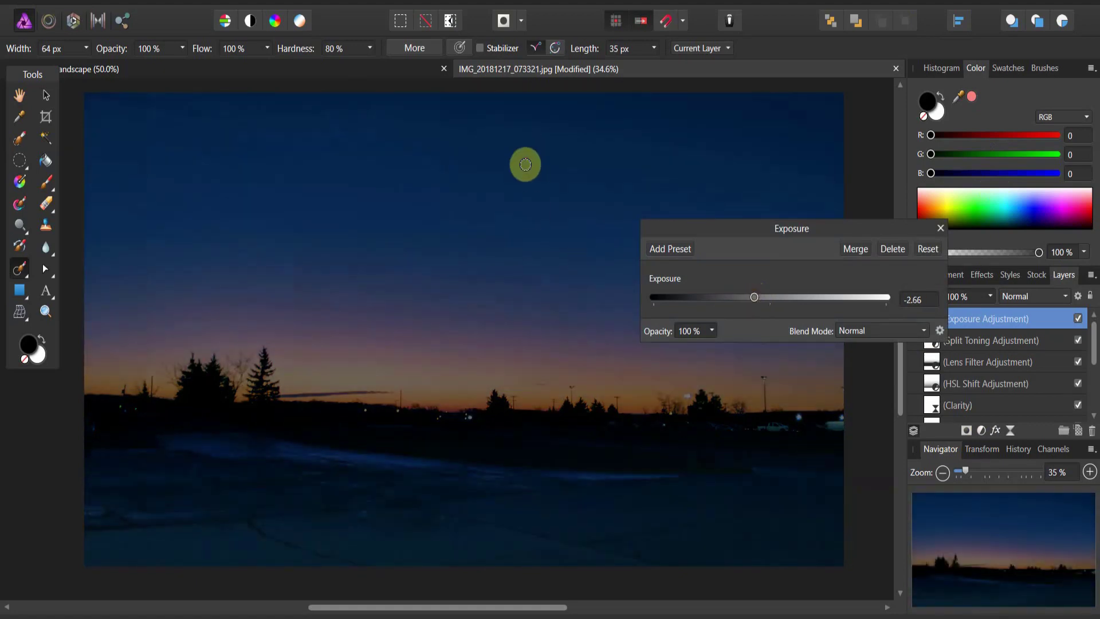
click(940, 229)
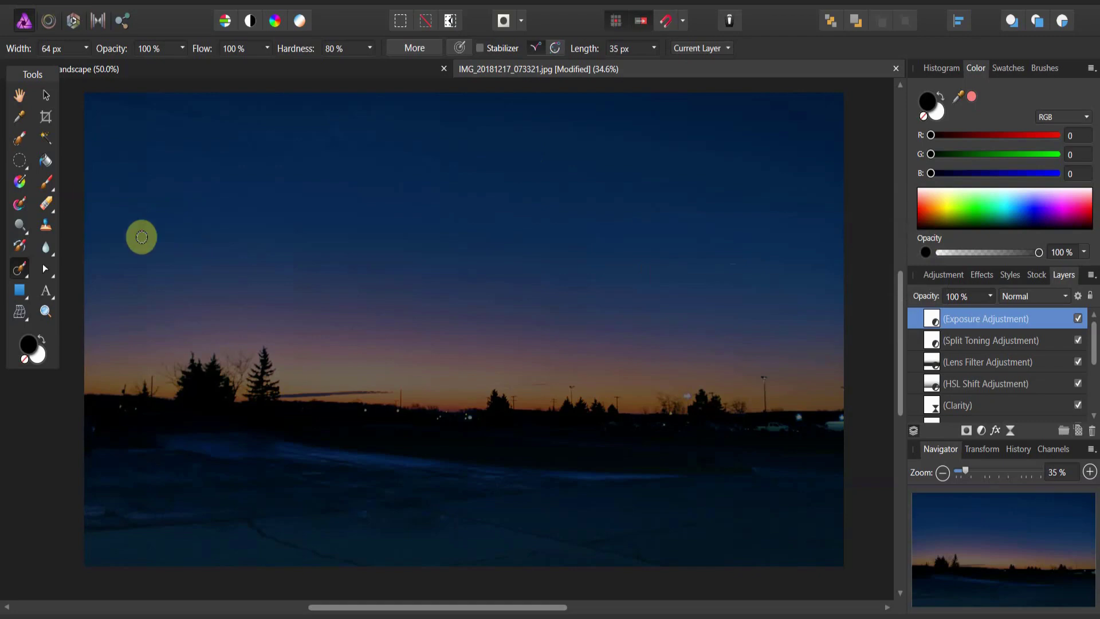
Mask the Exposure adjustment with a linear gradient, white at the photo's upper edge to black in the lower part of the sky.
click(20, 184)
drag(473, 96, 475, 293)
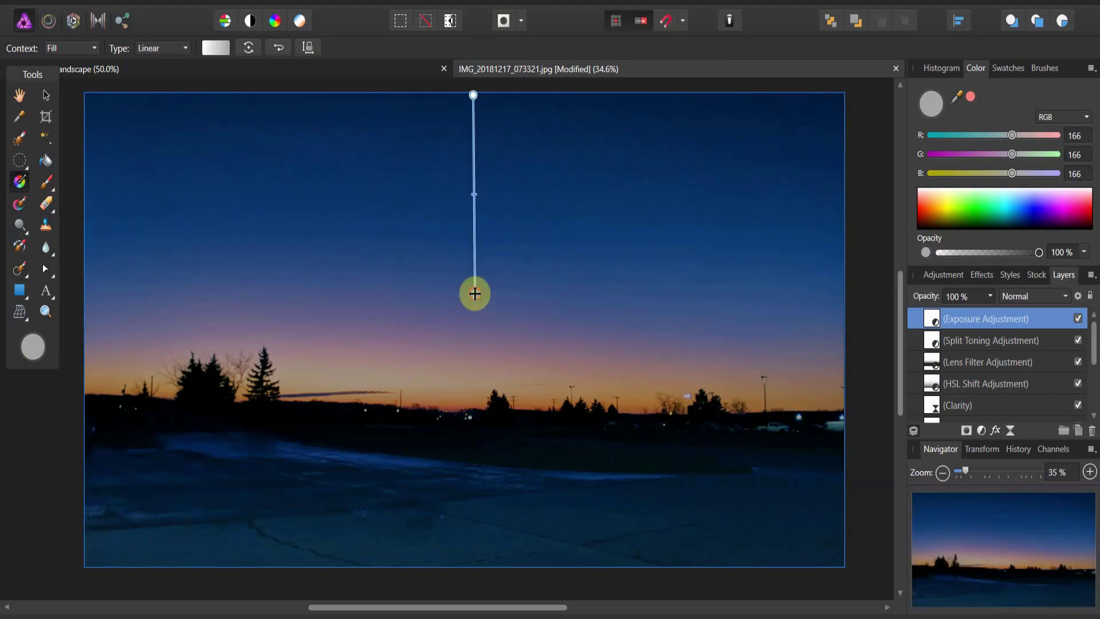
click(215, 47)
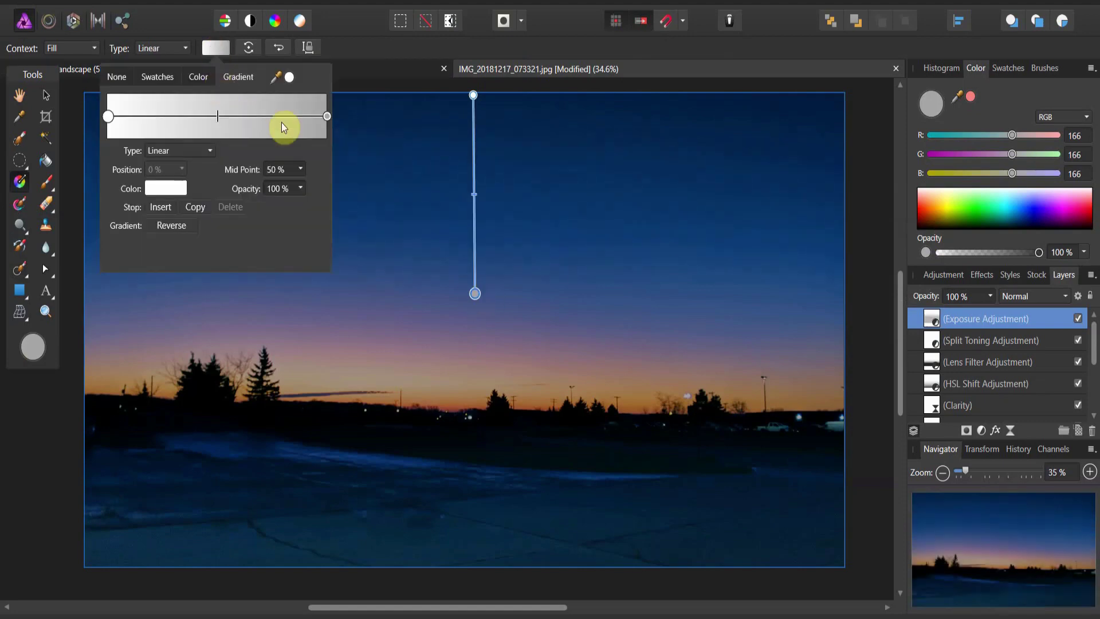
click(327, 117)
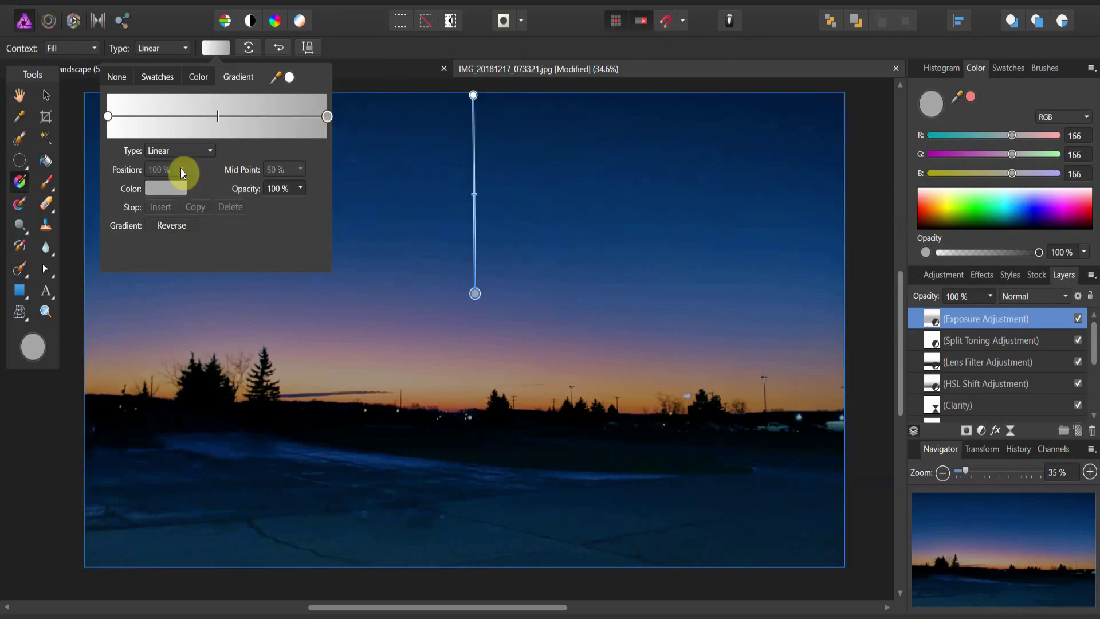
click(180, 187)
drag(154, 254, 144, 249)
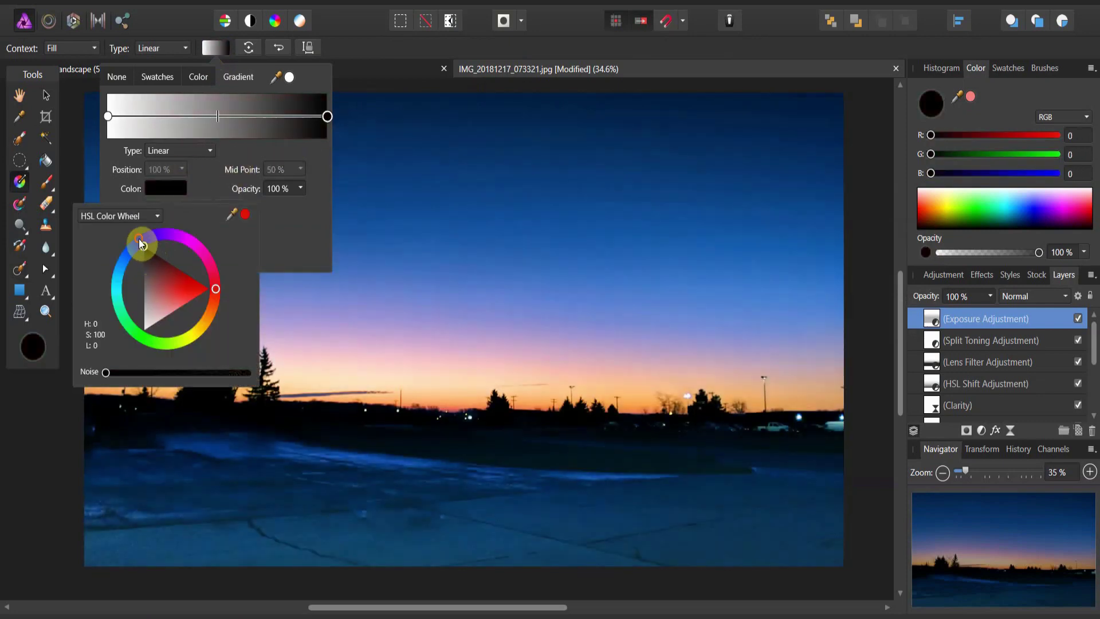
click(272, 187)
Straighten the Exposure mask gradient's black end slightly and shift its midpoint a little further down the sky.
click(475, 201)
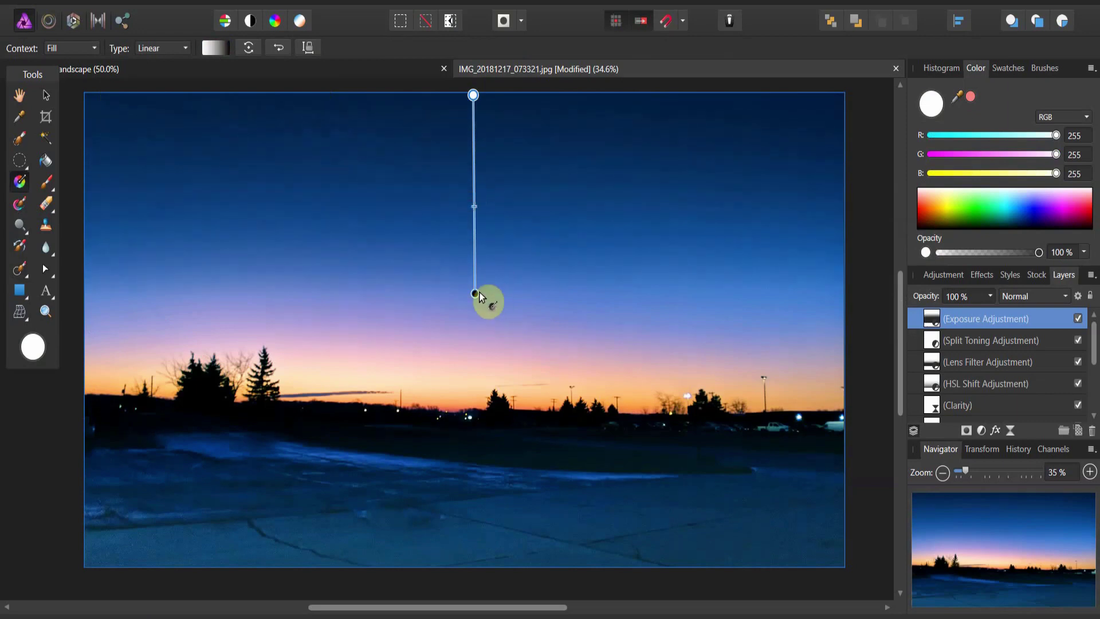
mouse_move(475, 293)
mouse_down()
mouse_move(476, 349)
mouse_move(474, 283)
mouse_move(472, 295)
mouse_up()
click(472, 215)
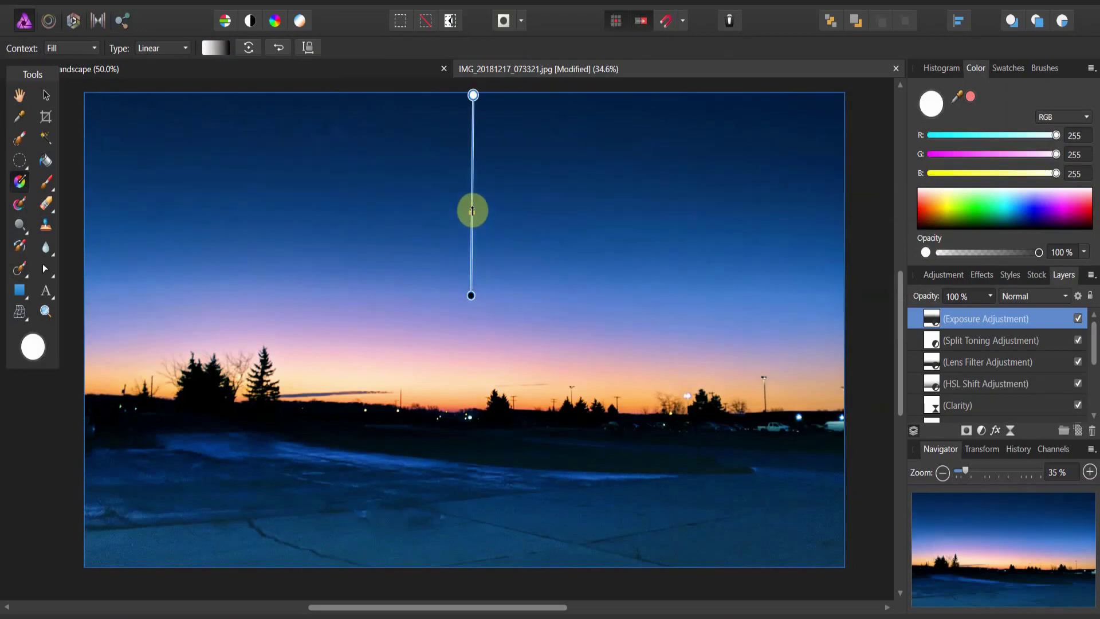
Nudge the black end of the Exposure mask gradient slightly sideways and deselect the adjustment.
click(472, 293)
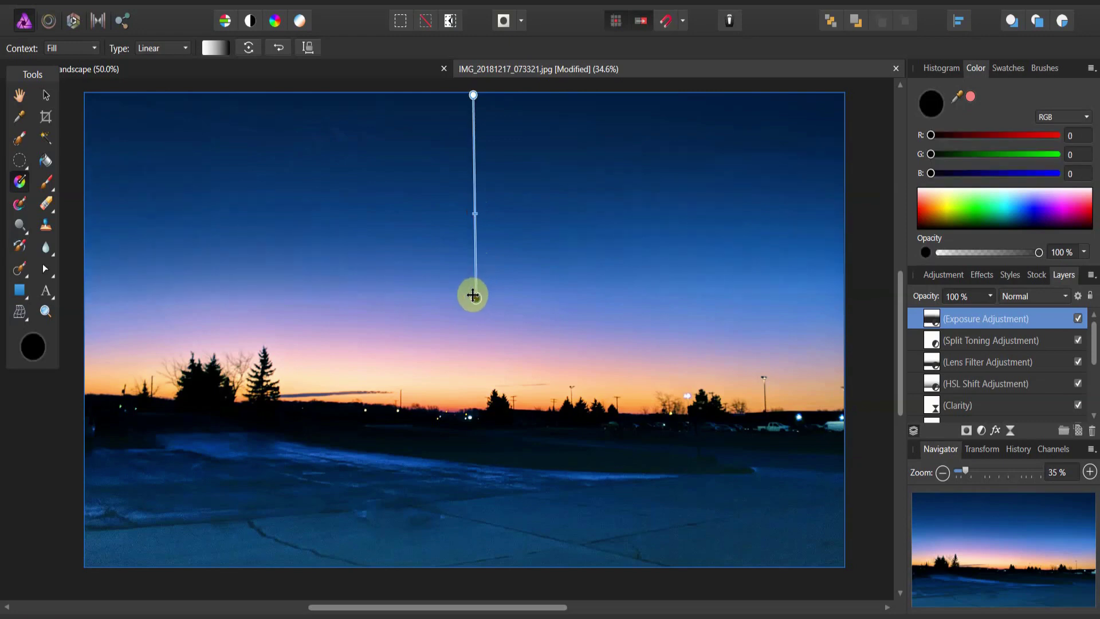
click(873, 259)
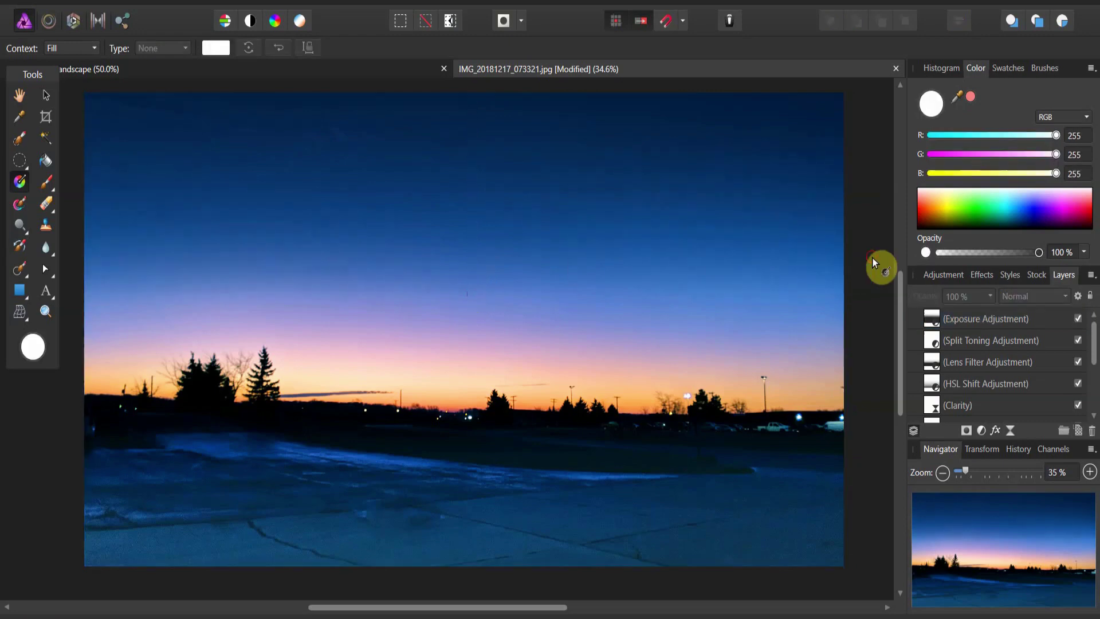
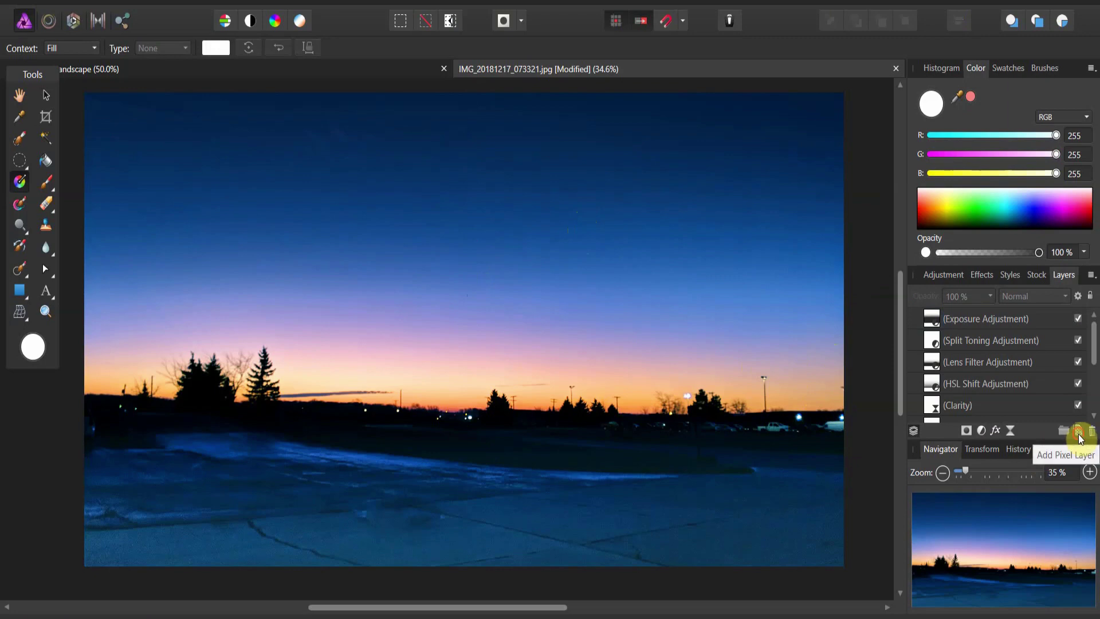
Add a pixel layer above the Exposure adjustment and choose the Paint Brush with a flare from the 7th Season Studios Flare Starter Pack- Pixel set.
click(1078, 431)
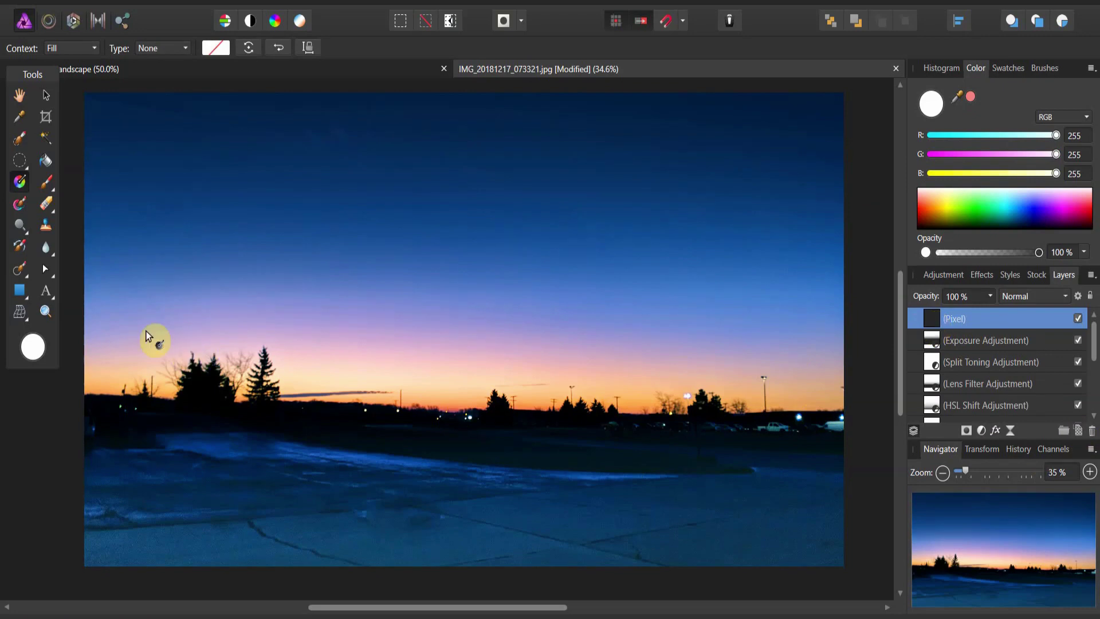
click(46, 309)
alt+click(645, 296)
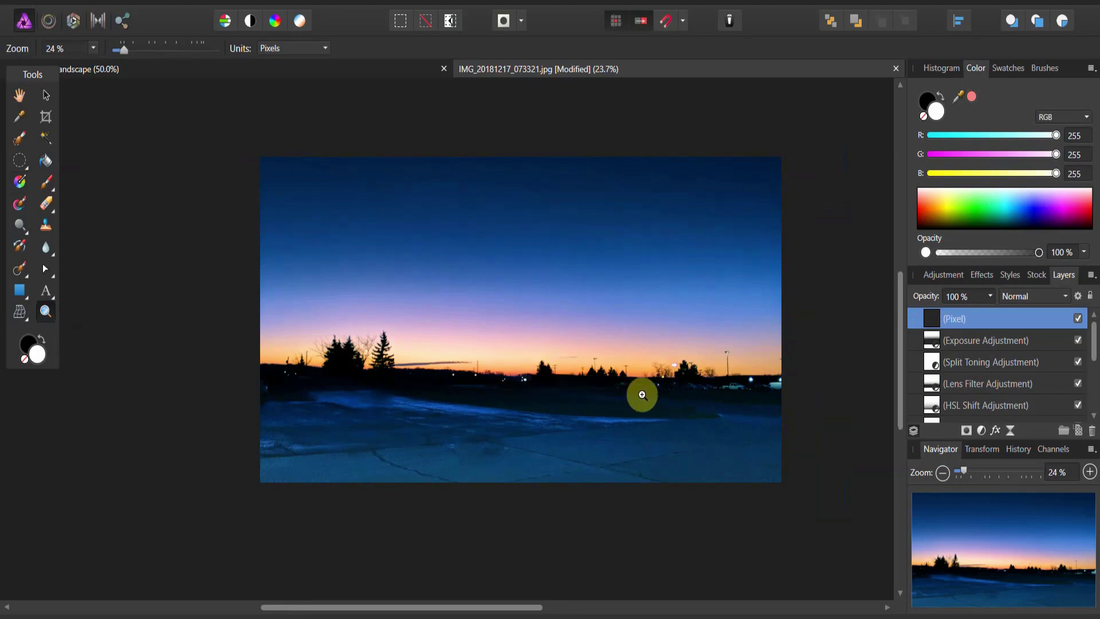
click(1043, 69)
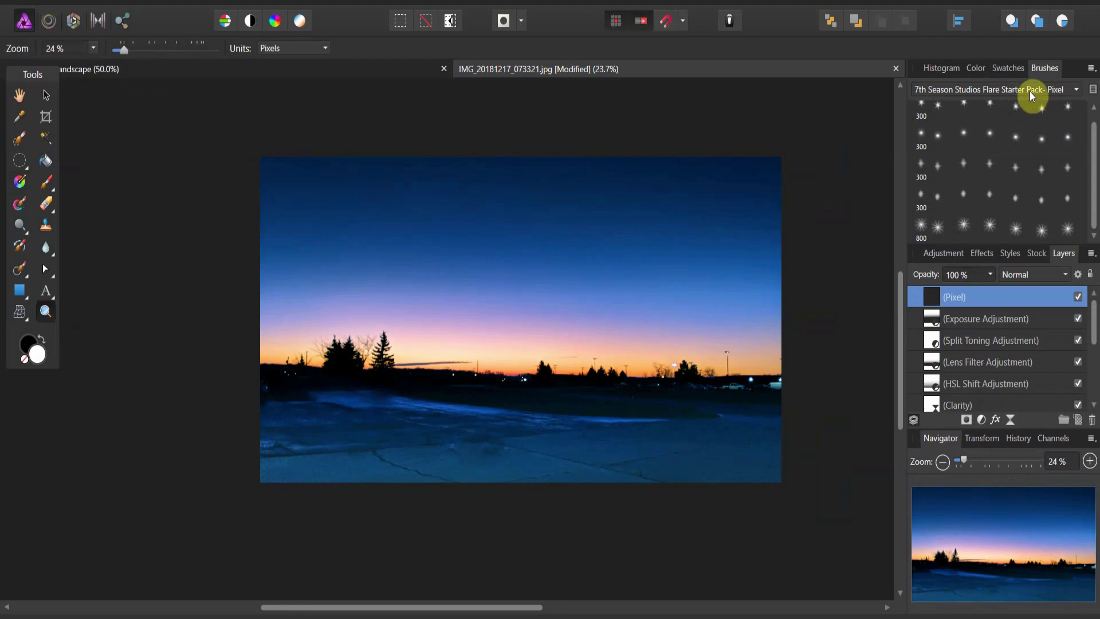
click(963, 170)
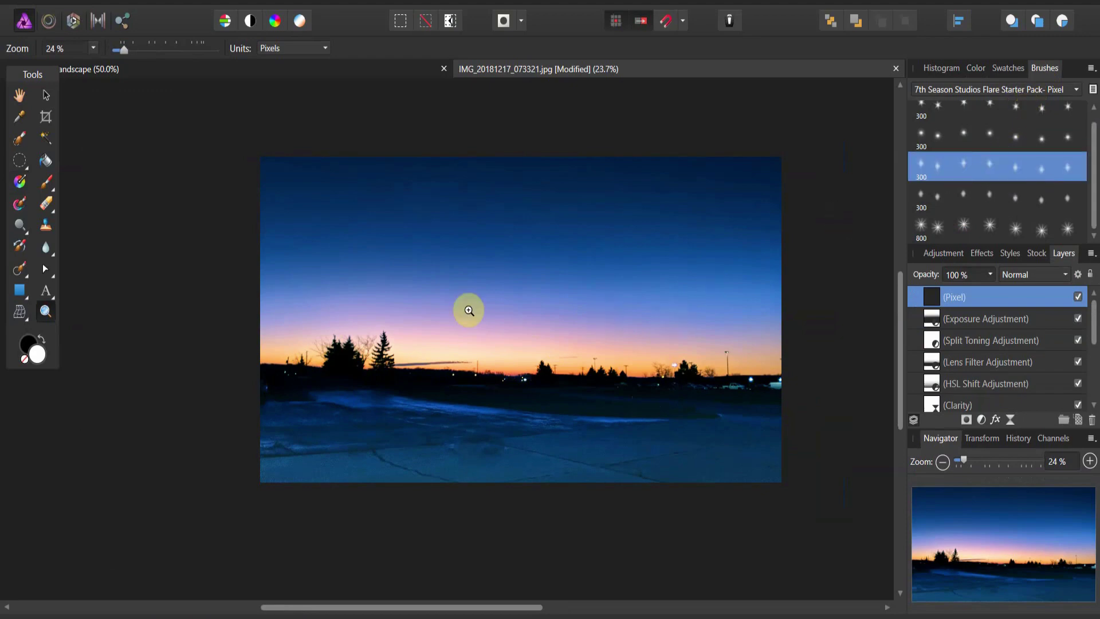
click(46, 181)
Try the sparse-rayed flare brush over the horizon at sizes up to 4096 px and discard the test.
click(371, 316)
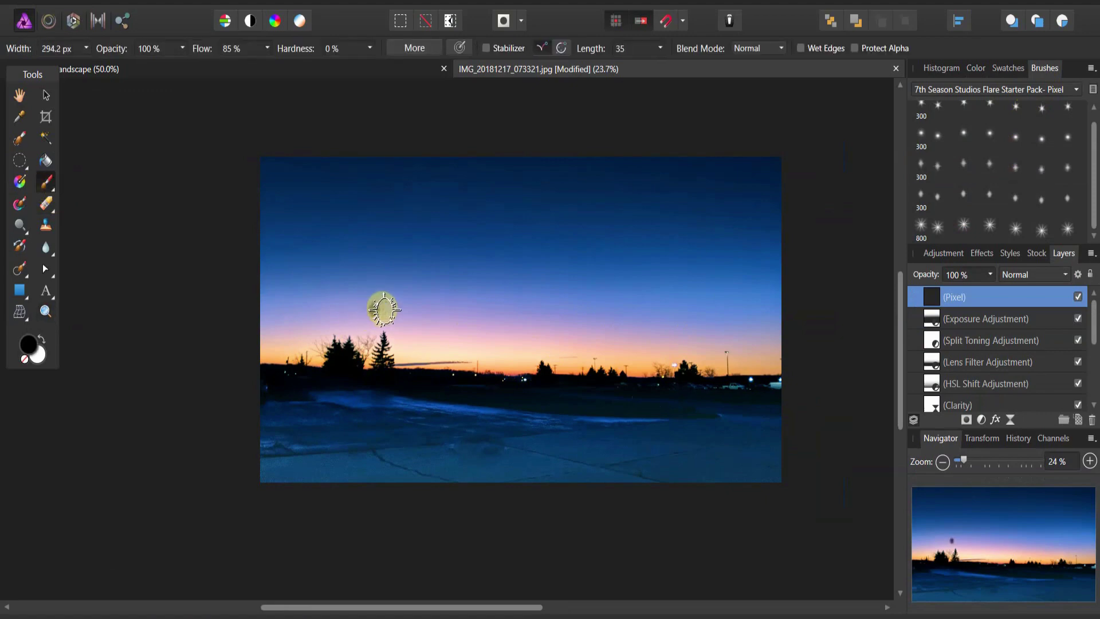
key(bracketright)
key(bracketright)
key(bracketright)
click(558, 343)
key(bracketright)
key(bracketright)
key(bracketright)
key(bracketright)
click(635, 332)
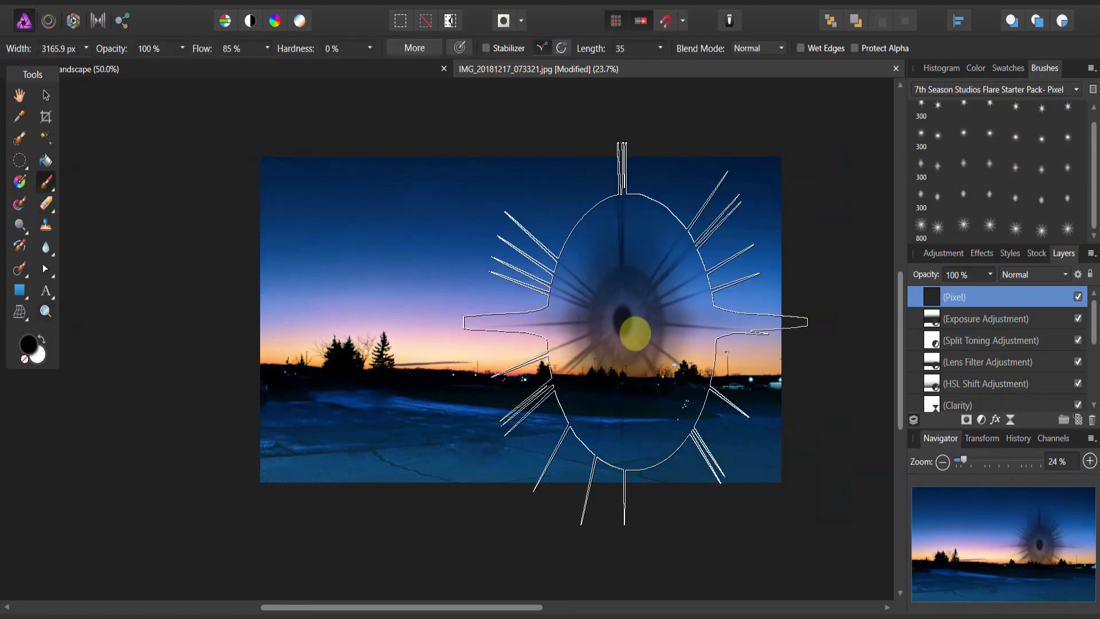
key(bracketright)
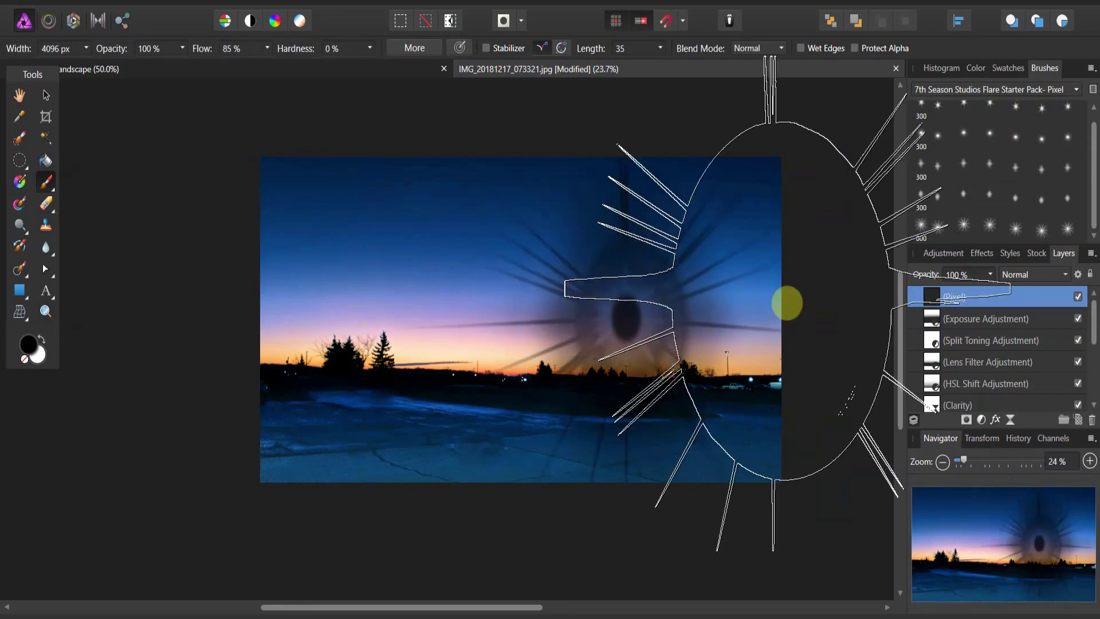
click(936, 115)
key(ctrl+z)
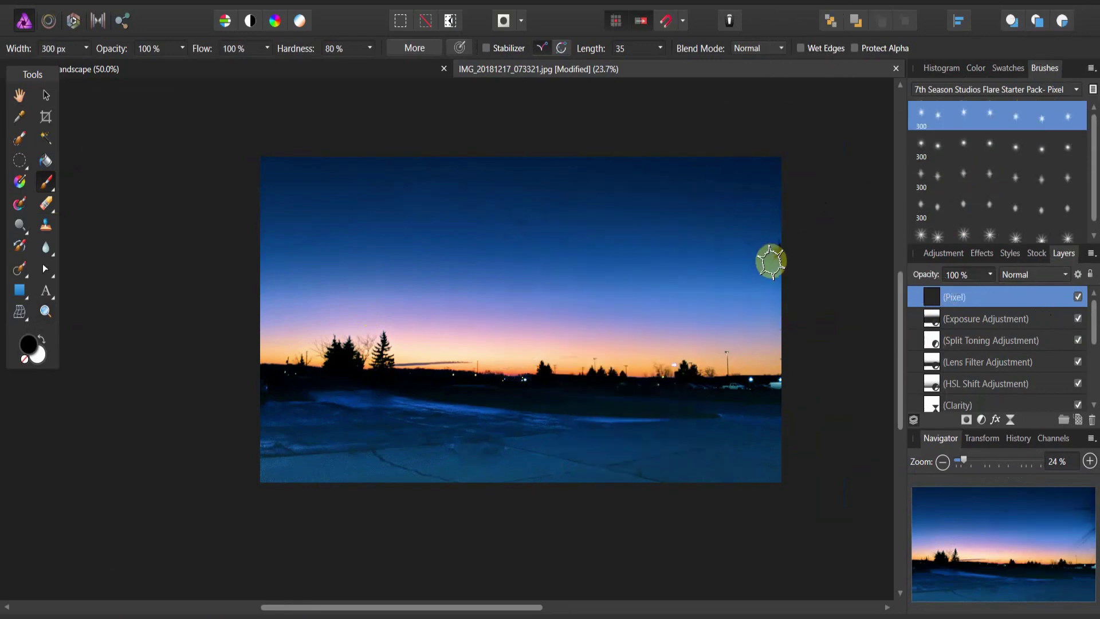
Pick the dense-rayed 300 px flare brush, second in the set, and enlarge it to 4096 px.
click(927, 148)
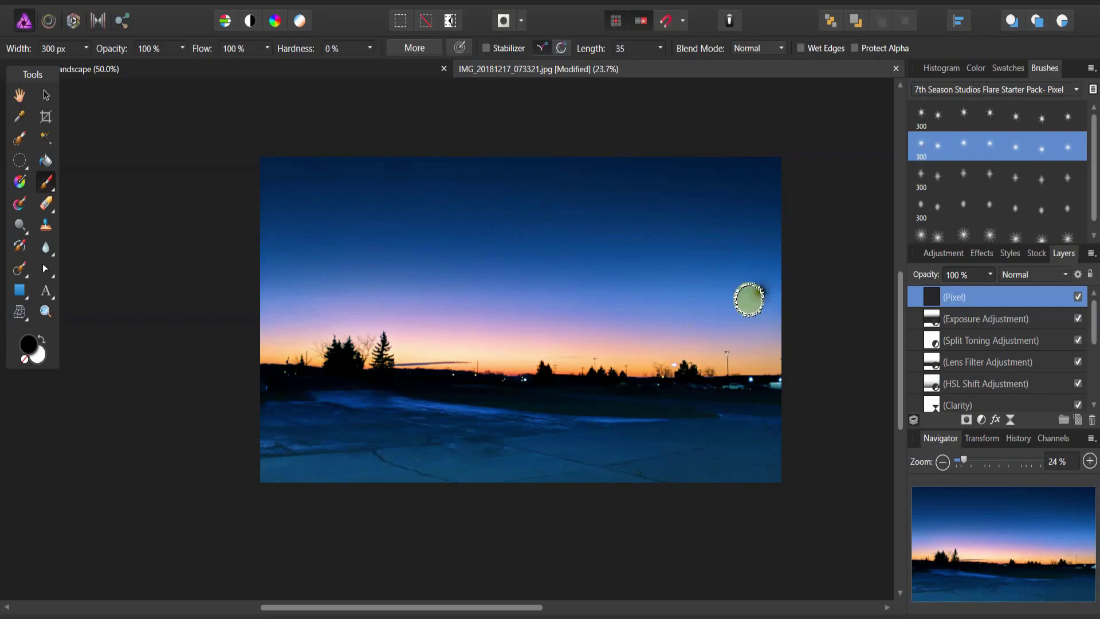
key(bracketright)
key(bracketright)
key(bracketright)
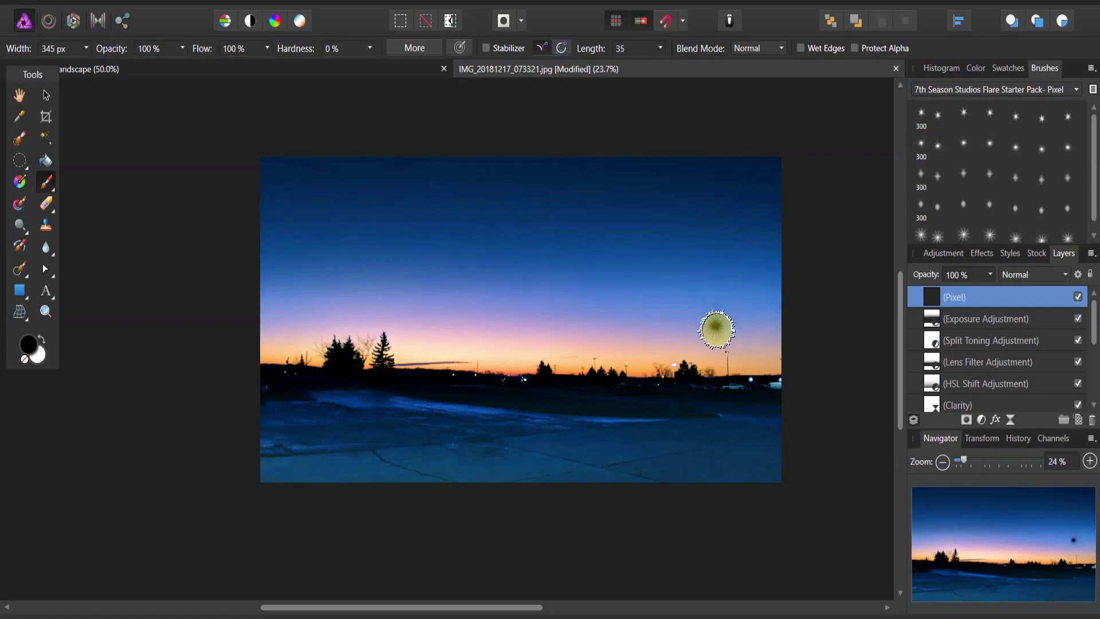
key(bracketright)
key(bracketright)
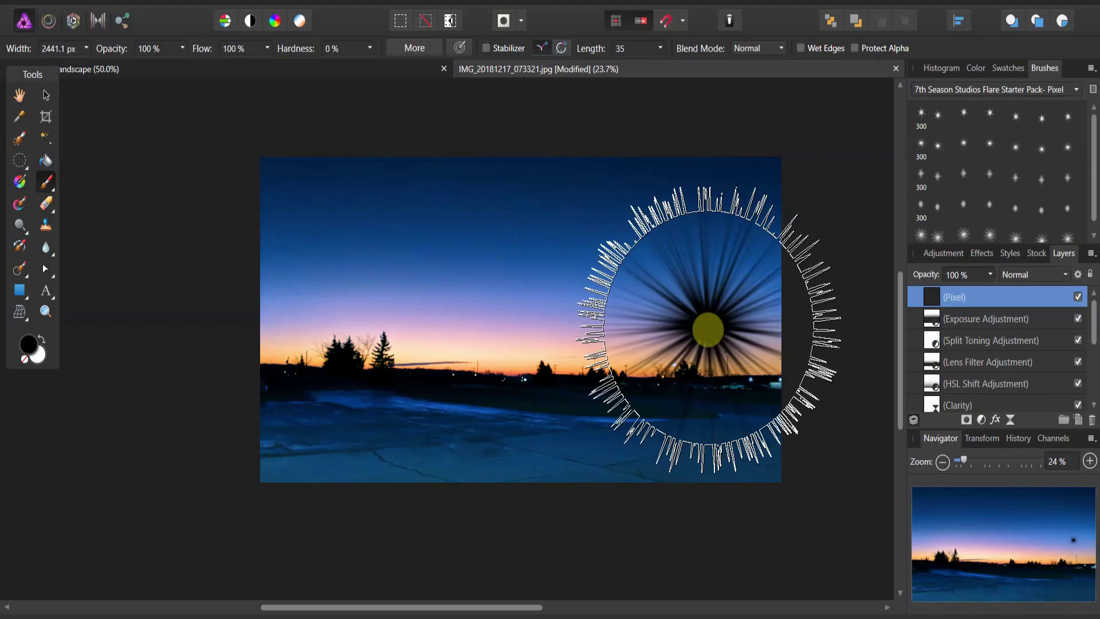
key(bracketright)
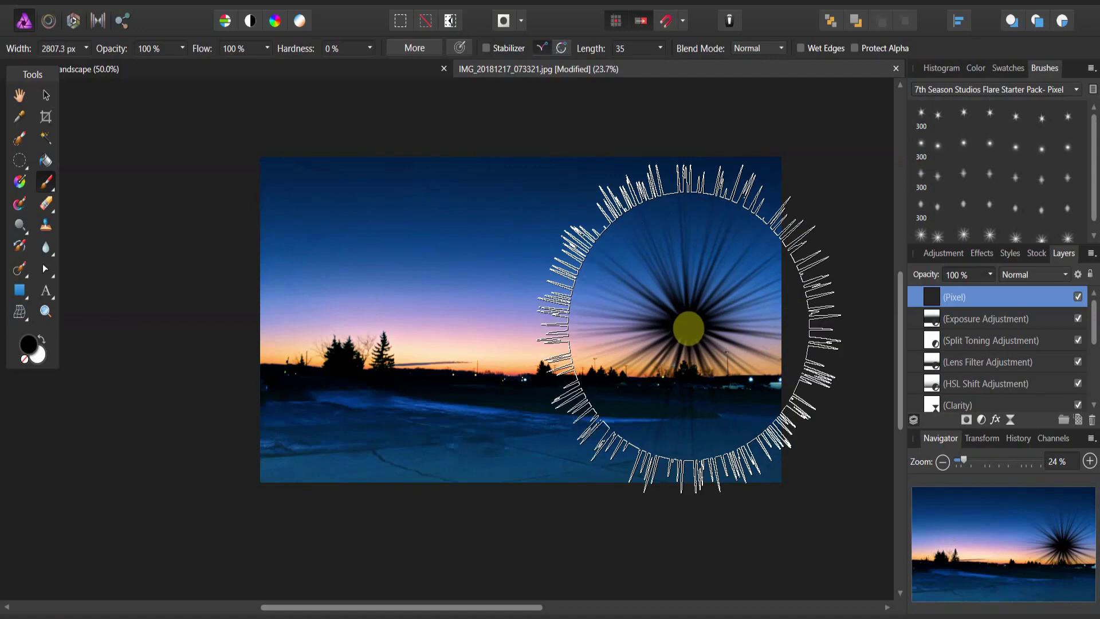
key(bracketright)
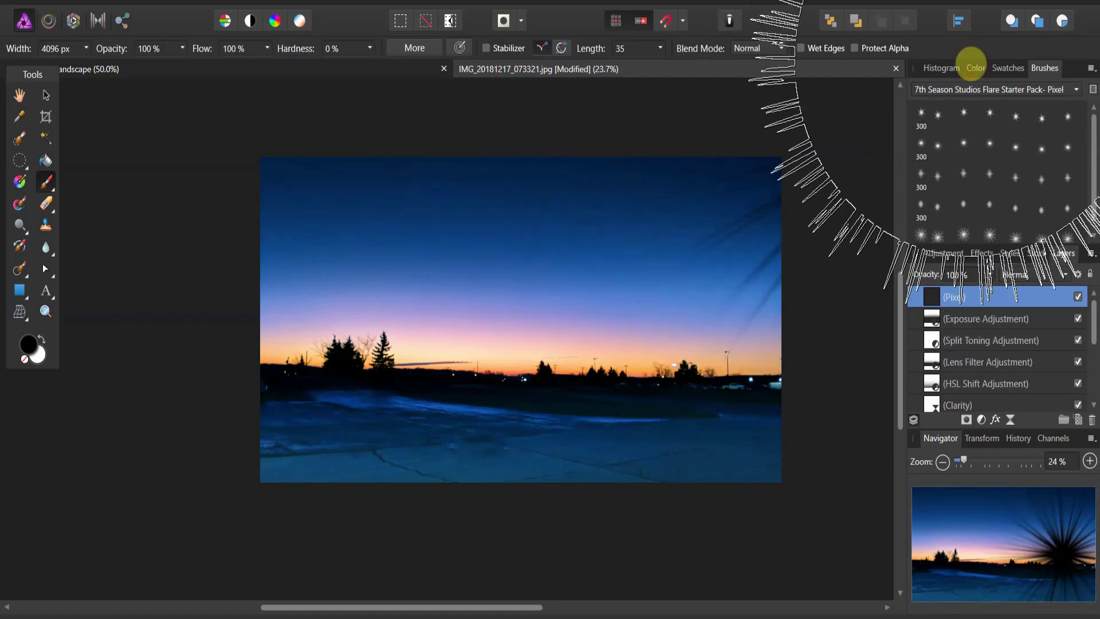
Set the brush colour to a pale yellow of RGB 255, 255, 206.
click(974, 64)
click(937, 112)
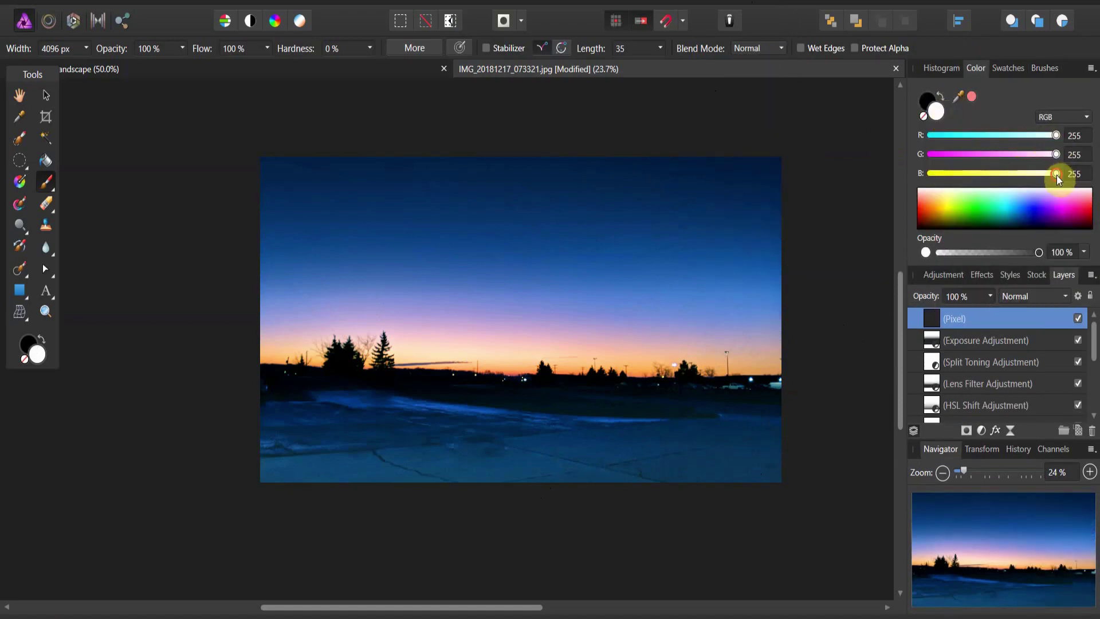
drag(1046, 175, 1032, 178)
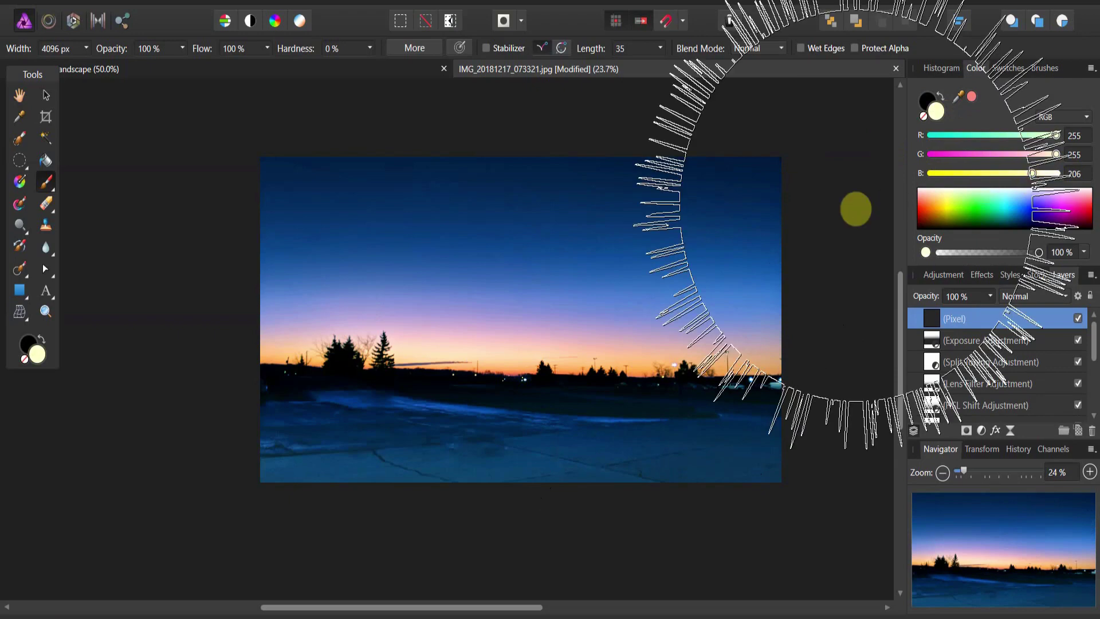
Undo a test flare stamped at full flow over the horizon trees and lower the brush flow to 48 %.
click(698, 351)
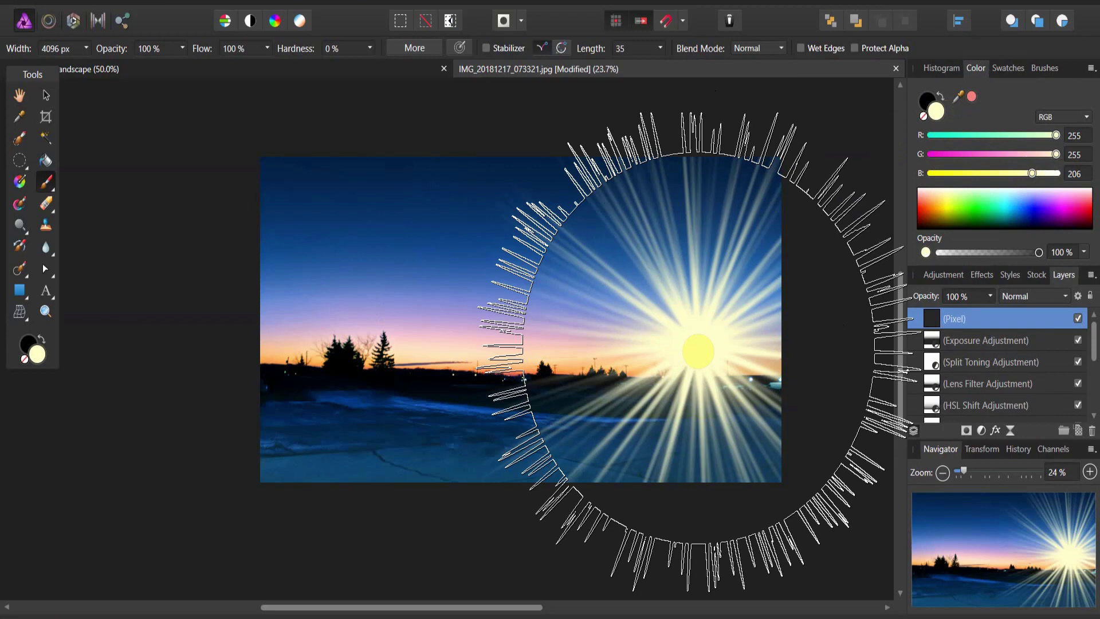
key(ctrl+z)
click(267, 48)
drag(268, 68, 227, 75)
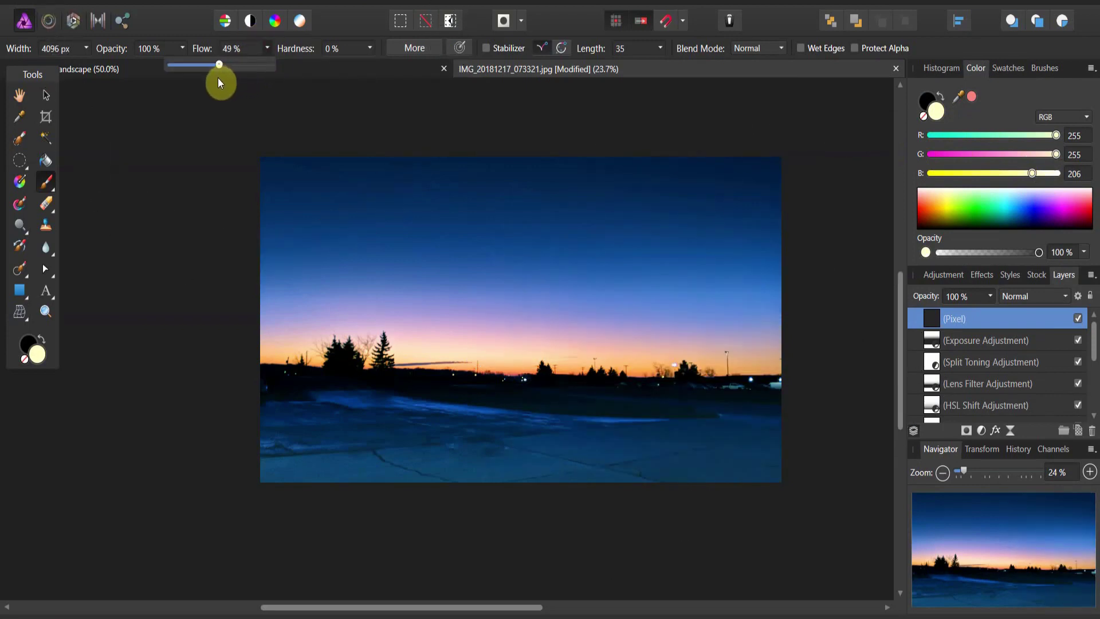
click(200, 229)
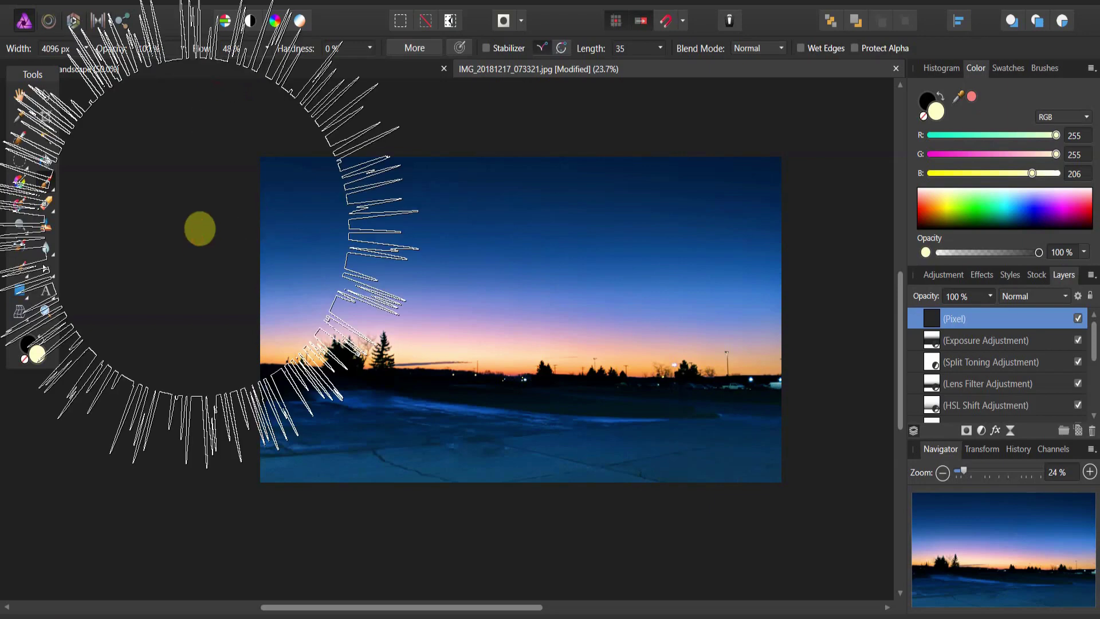
Stamp a single pale yellow sun flare centred on the right-hand tree clump at the horizon, undoing the misplaced attempts.
click(704, 351)
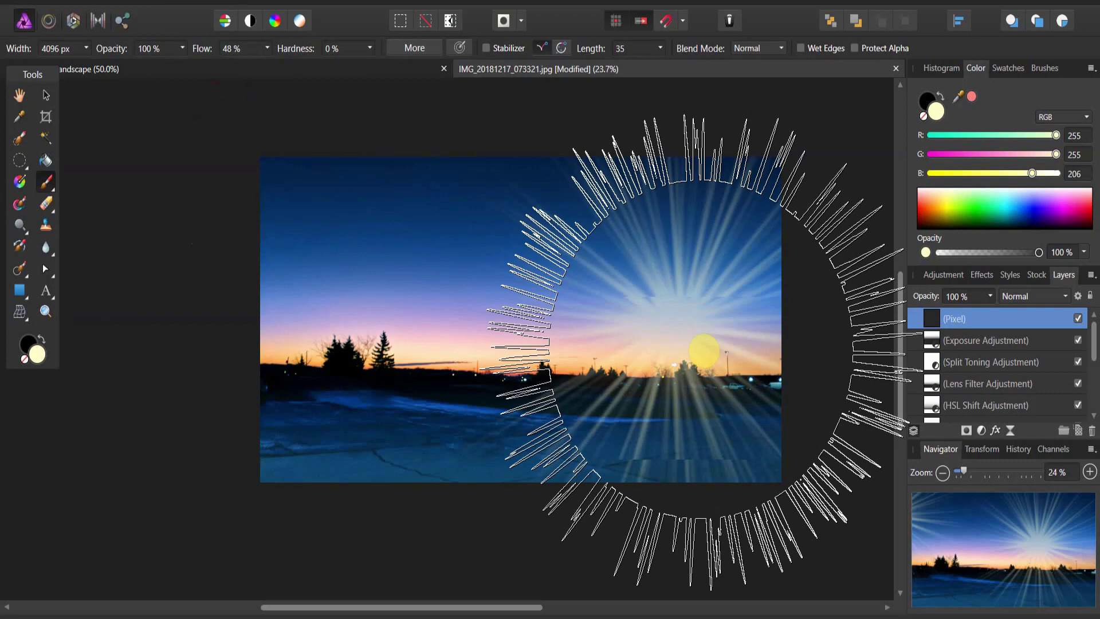
key(ctrl+z)
click(728, 362)
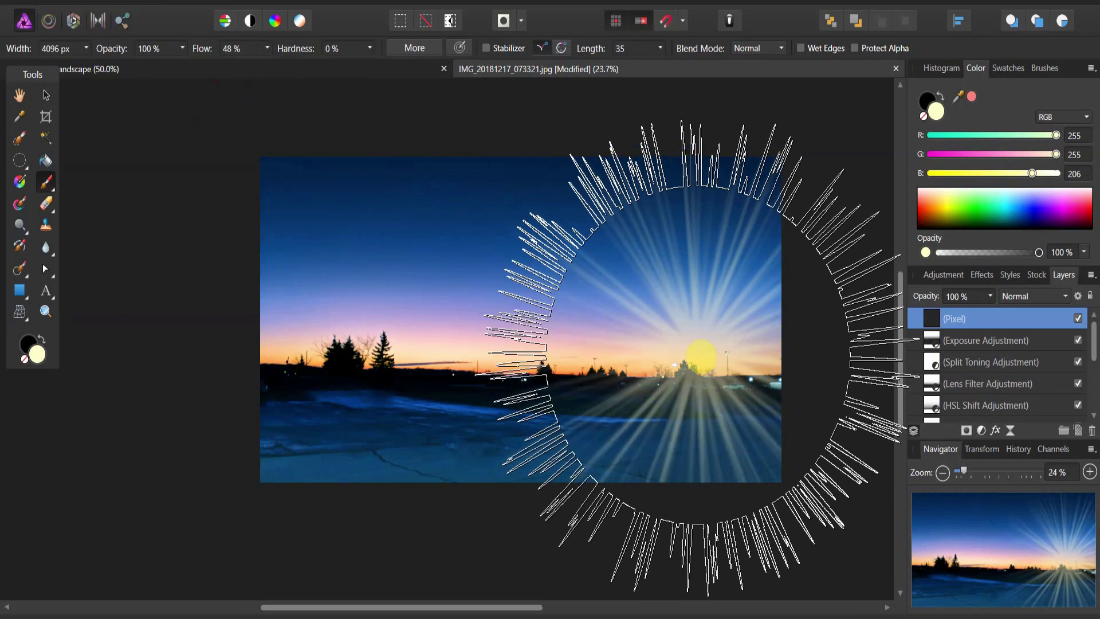
key(ctrl+z)
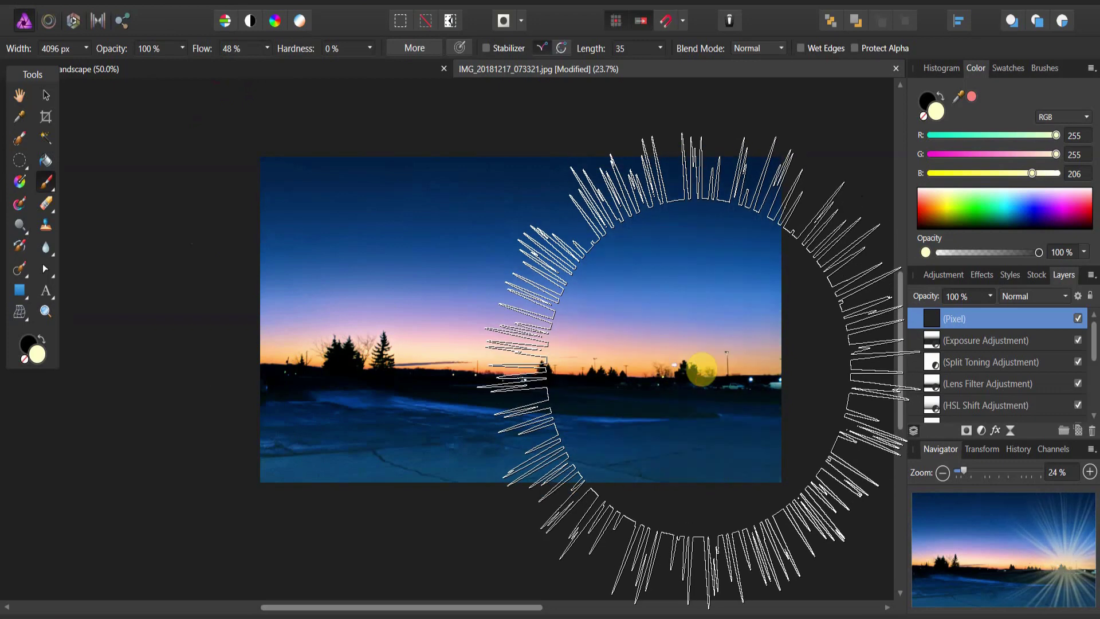
click(701, 370)
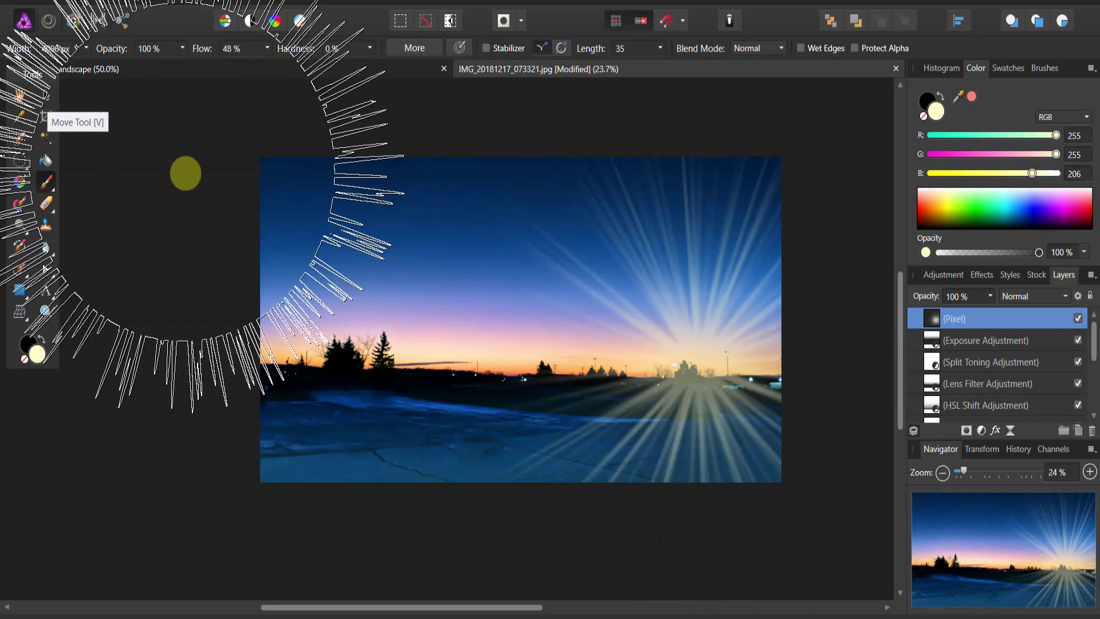
Reduce the flare layer's opacity to 75 % and set its blend mode to Glow.
click(46, 95)
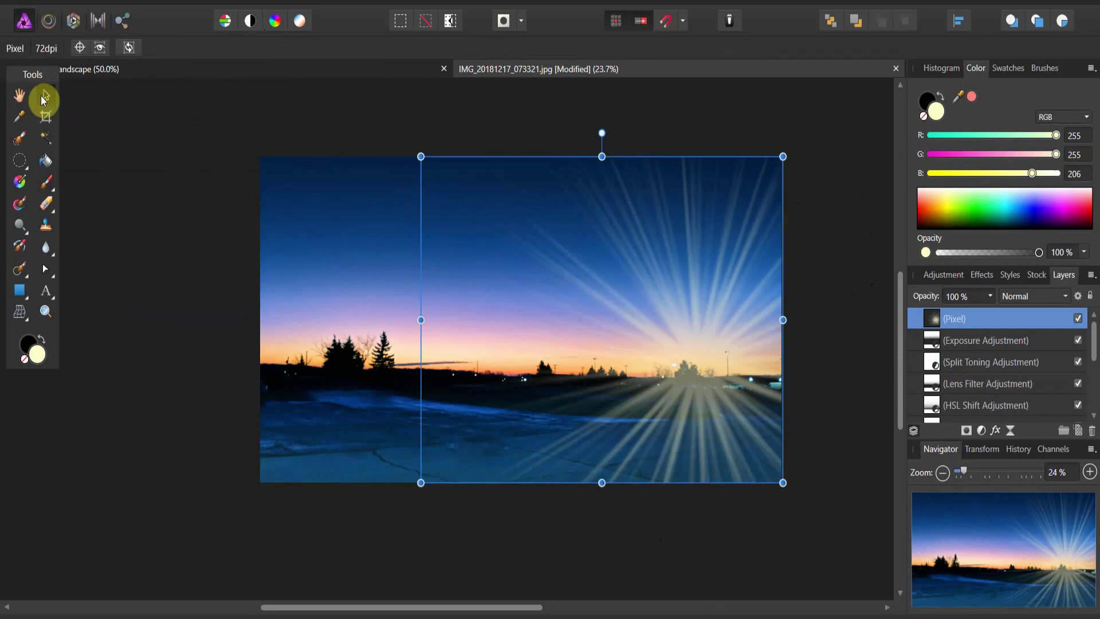
click(990, 296)
drag(991, 313, 968, 321)
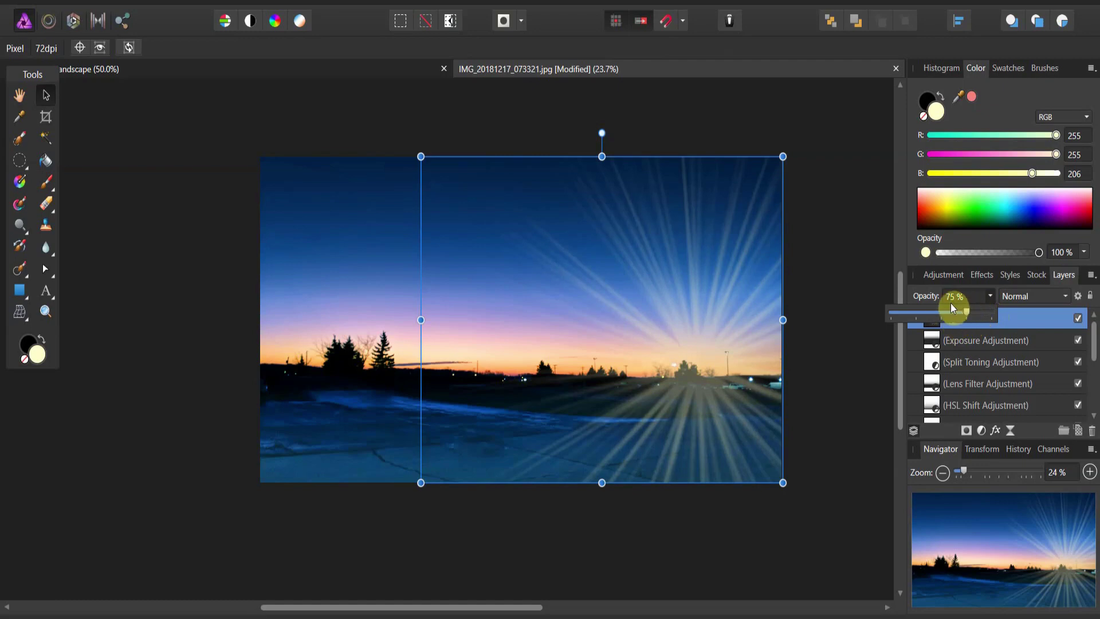
click(1030, 297)
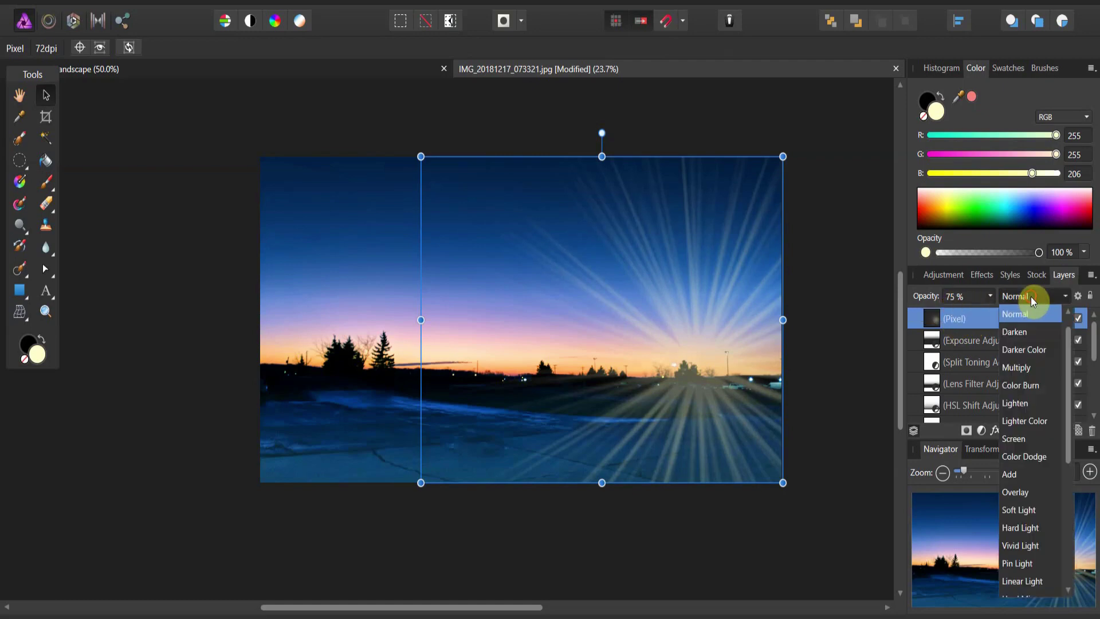
scroll(1035, 390, down, 5)
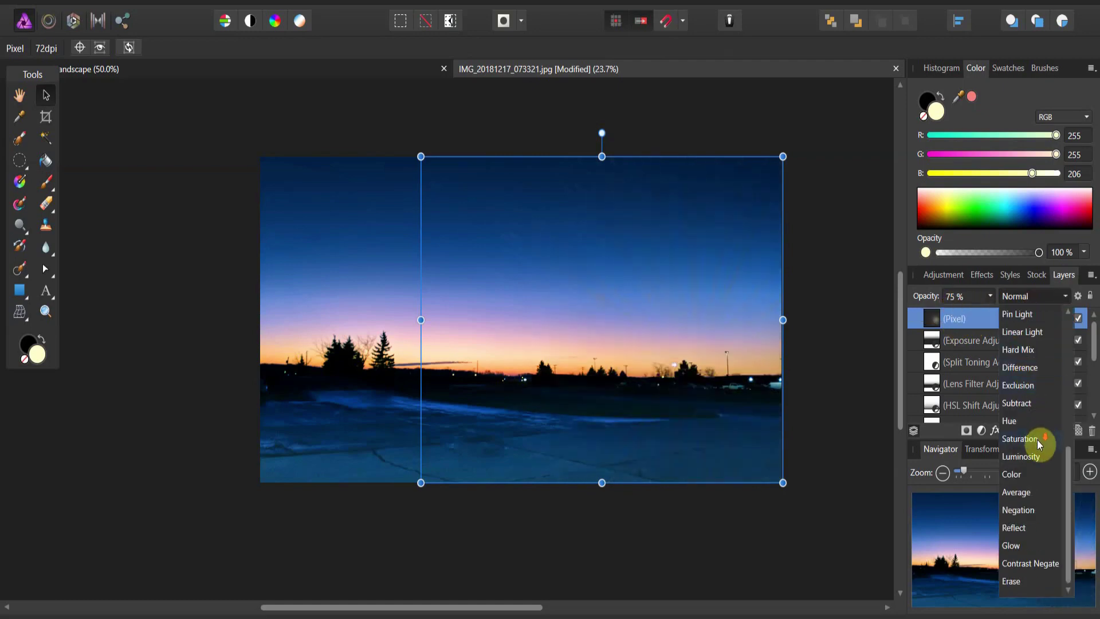
click(1011, 544)
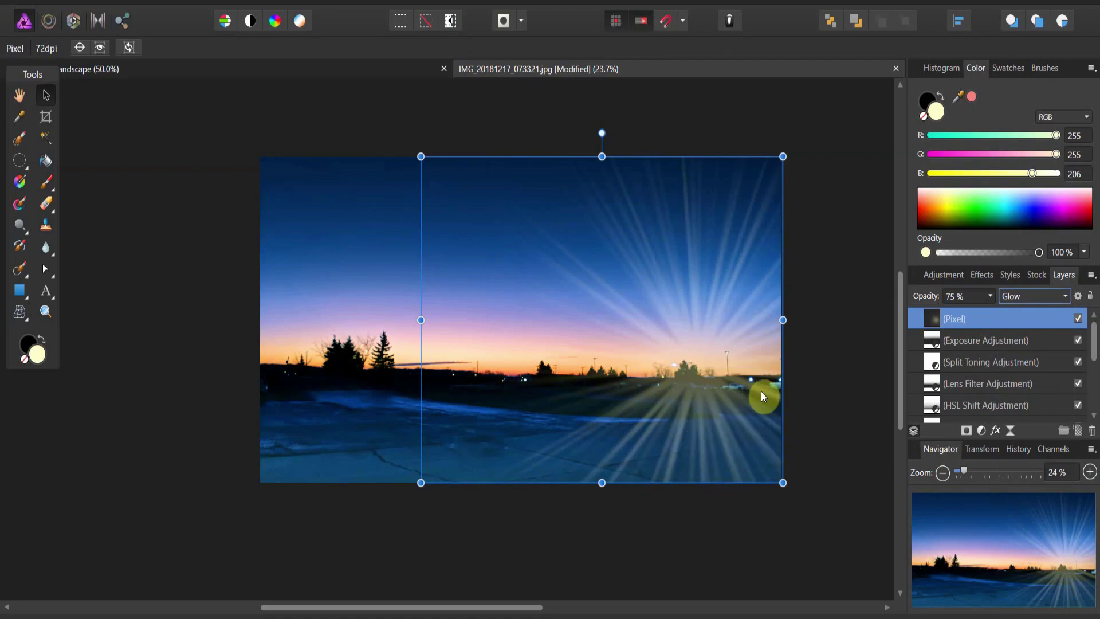
Add a mask to the flare layer and choose the soft 128 px Basic brush for painting on it.
click(967, 431)
click(915, 319)
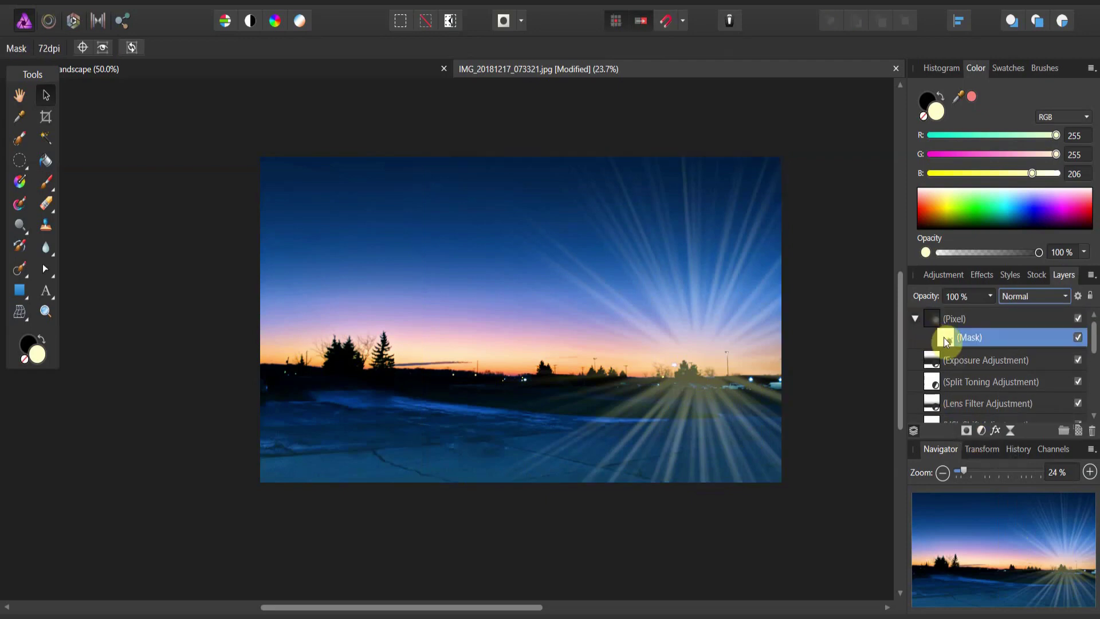
click(47, 182)
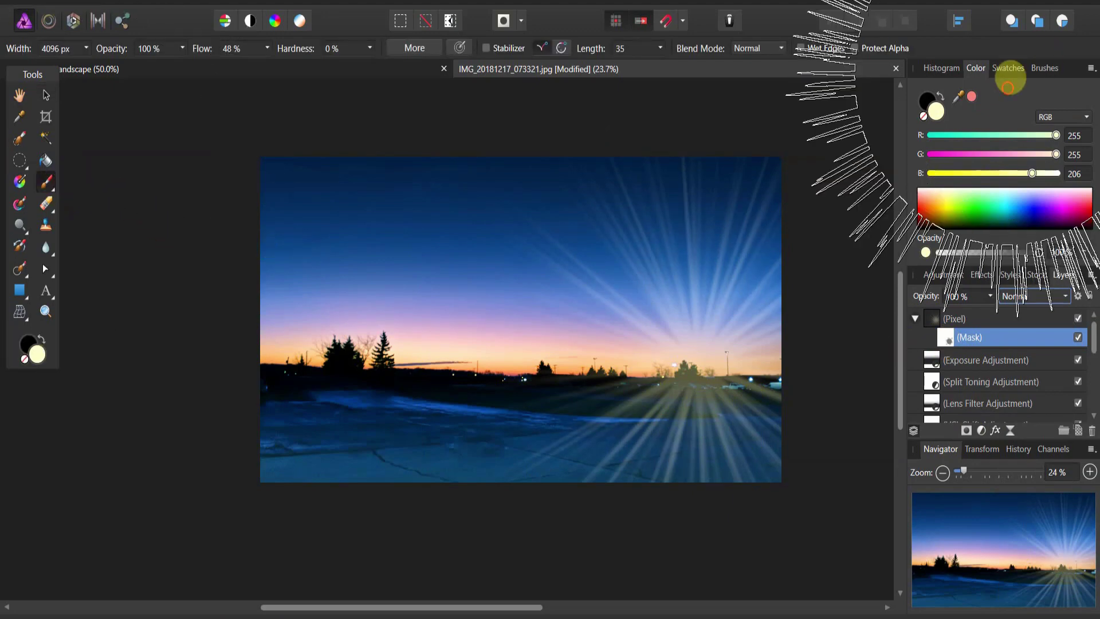
click(1044, 67)
click(997, 89)
click(972, 105)
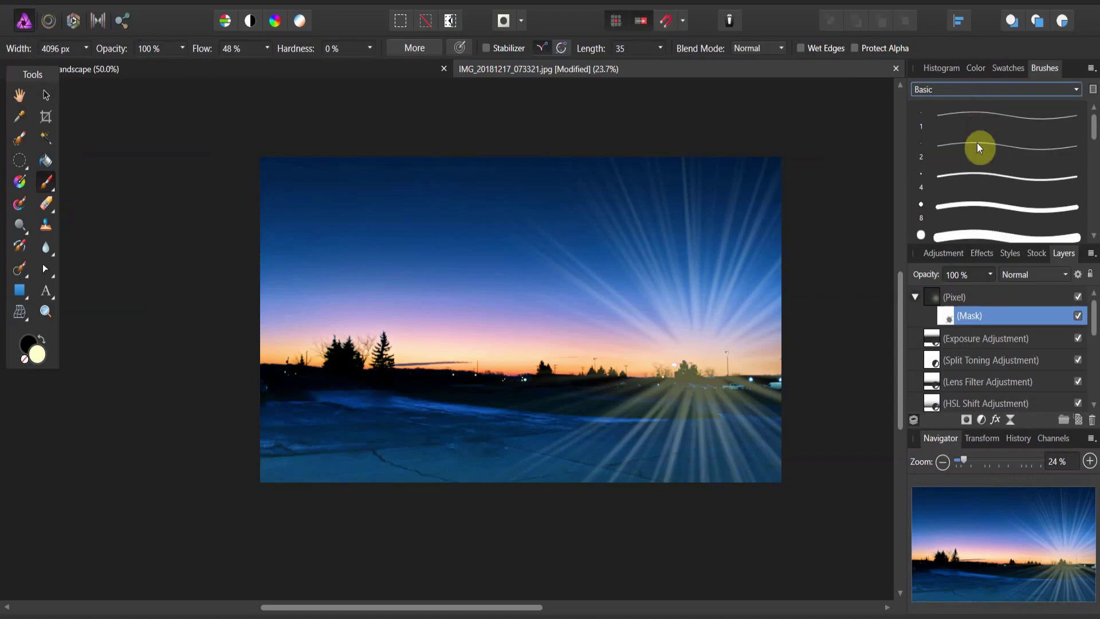
scroll(978, 163, down, 2)
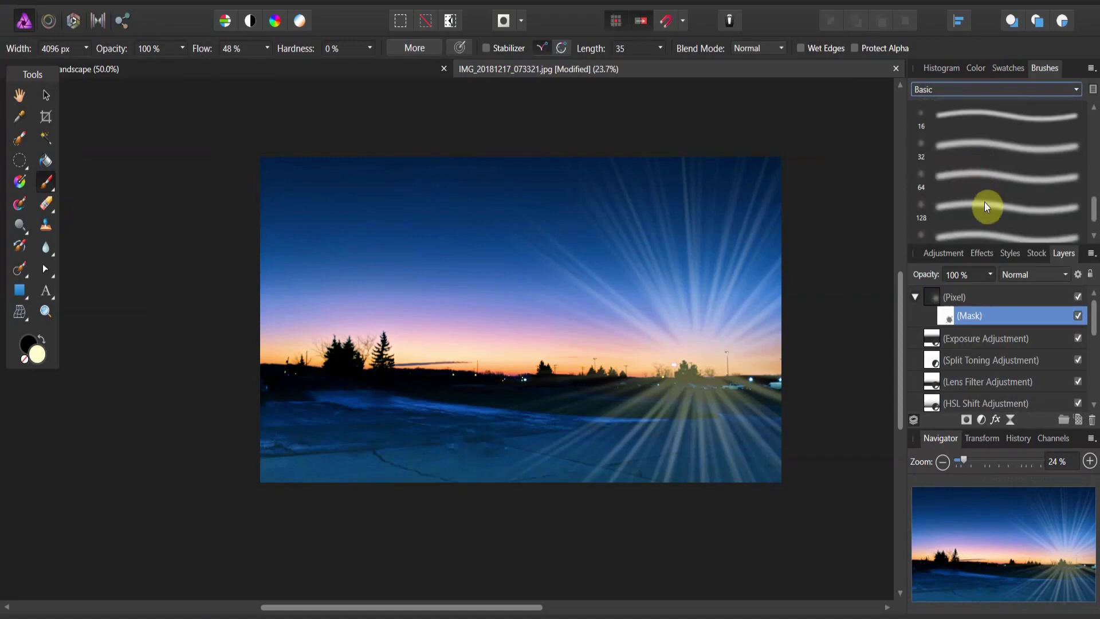
click(984, 209)
click(976, 69)
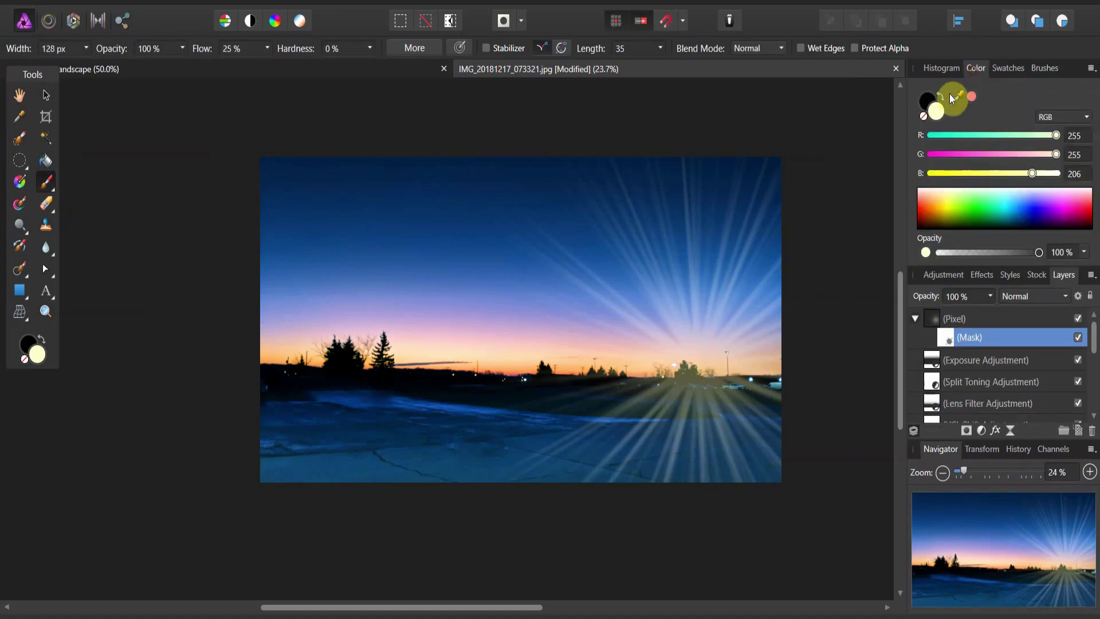
Paint black on the flare mask with a 1821.7 px brush to hide the rays over the ground, lowering the flow to 8 %.
mouse_move(780, 459)
mouse_down()
mouse_move(715, 493)
mouse_move(607, 499)
mouse_up()
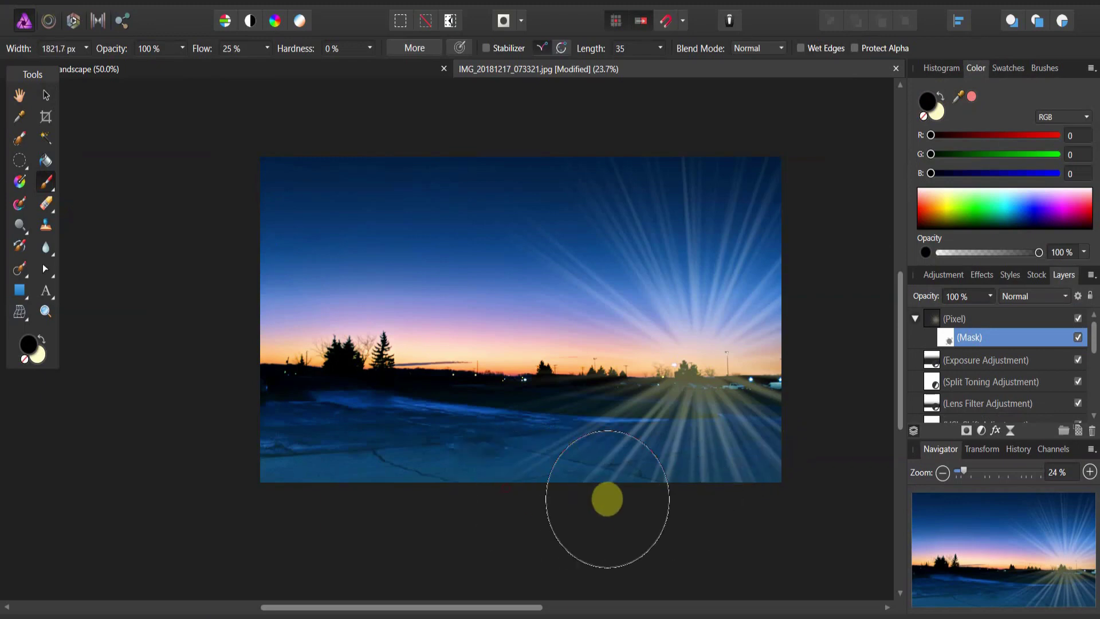
mouse_move(709, 486)
mouse_down()
mouse_move(556, 479)
mouse_move(822, 491)
mouse_move(572, 473)
mouse_move(553, 422)
mouse_move(689, 485)
mouse_move(749, 459)
mouse_move(591, 464)
mouse_move(750, 477)
mouse_move(621, 489)
mouse_move(724, 474)
mouse_move(697, 470)
mouse_move(695, 486)
mouse_move(681, 473)
mouse_move(766, 457)
mouse_move(656, 464)
mouse_move(712, 322)
mouse_move(727, 431)
mouse_move(697, 386)
mouse_move(677, 397)
mouse_move(167, 26)
mouse_up()
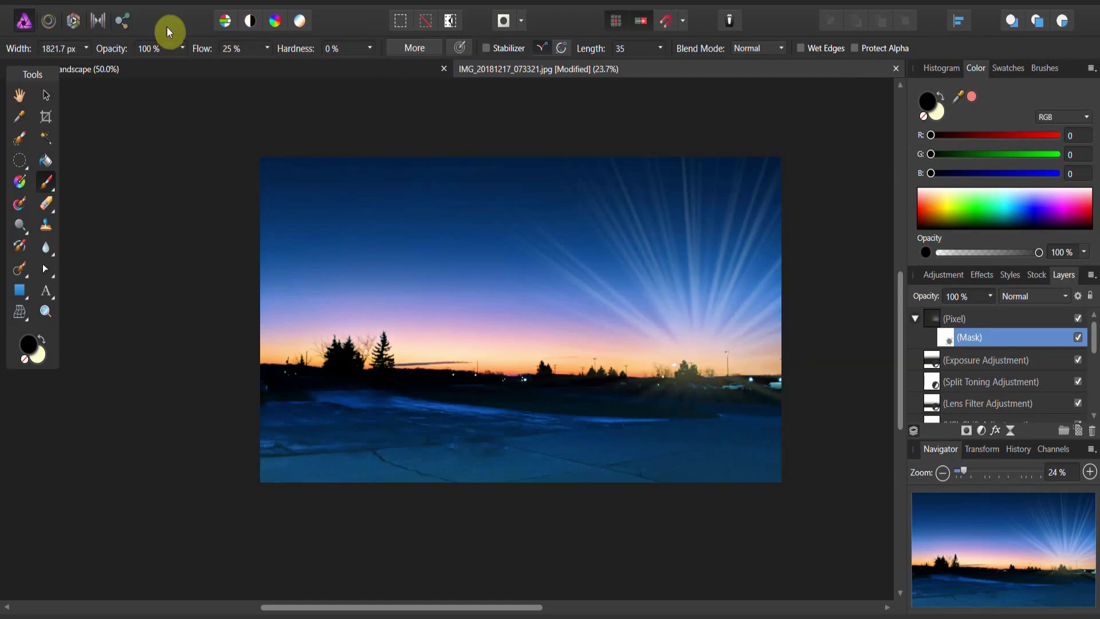
click(267, 47)
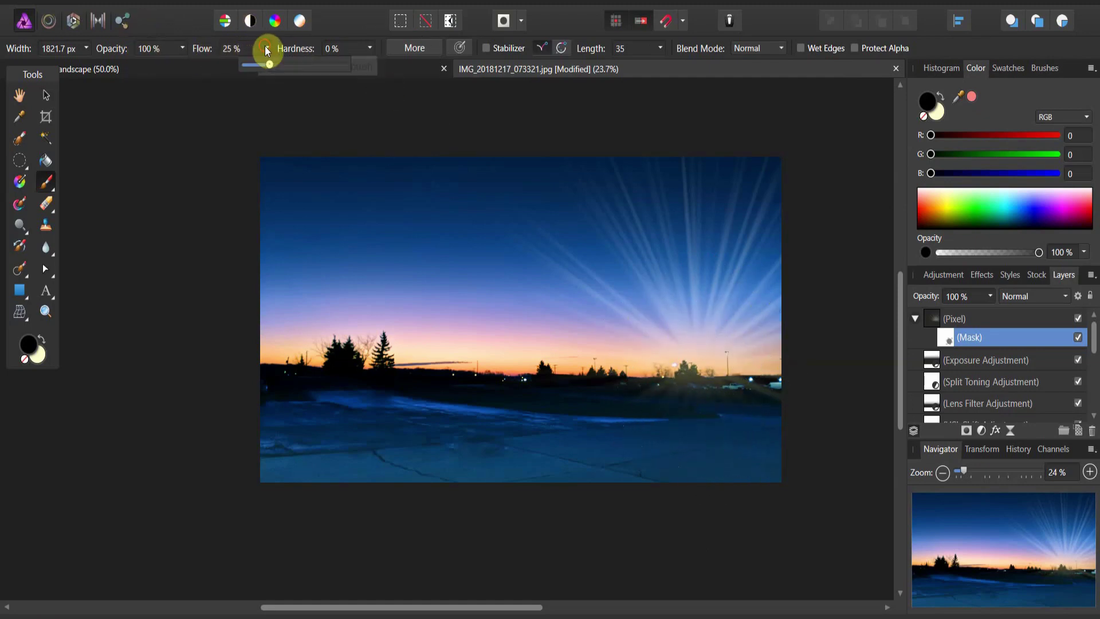
drag(255, 64, 253, 64)
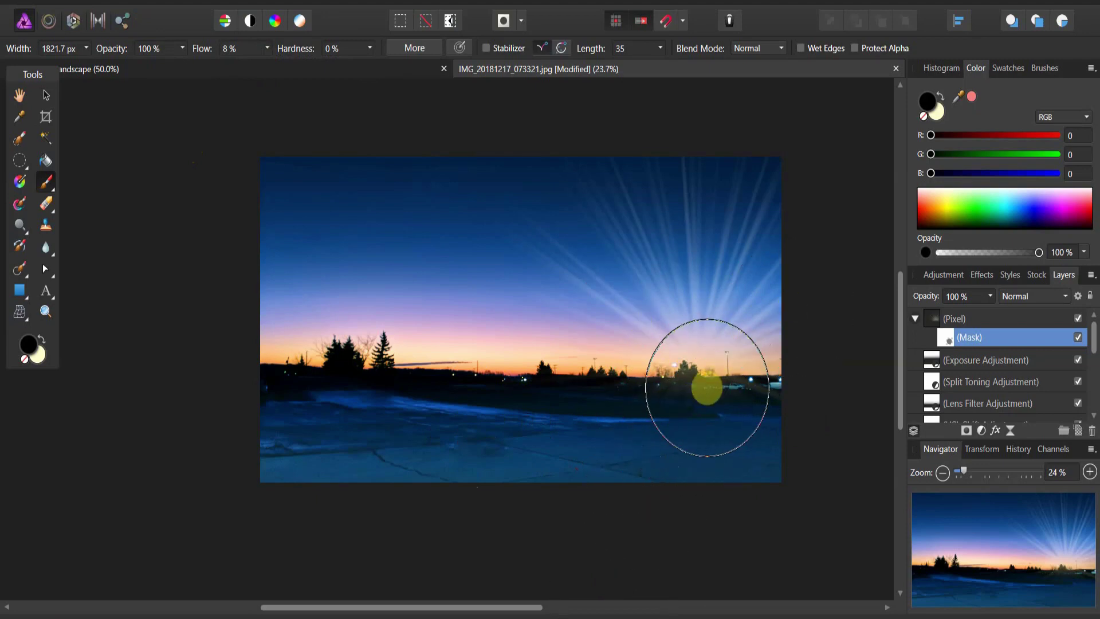
Add a live Gaussian Blur filter to the flare layer and undo a trial radius of 18 px.
click(914, 319)
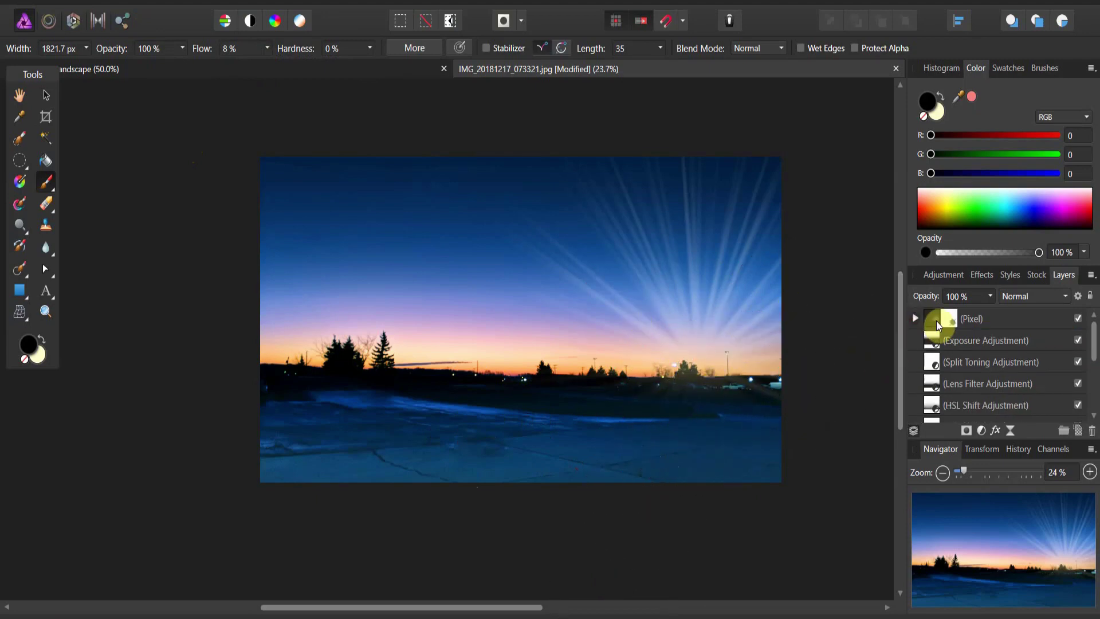
click(991, 325)
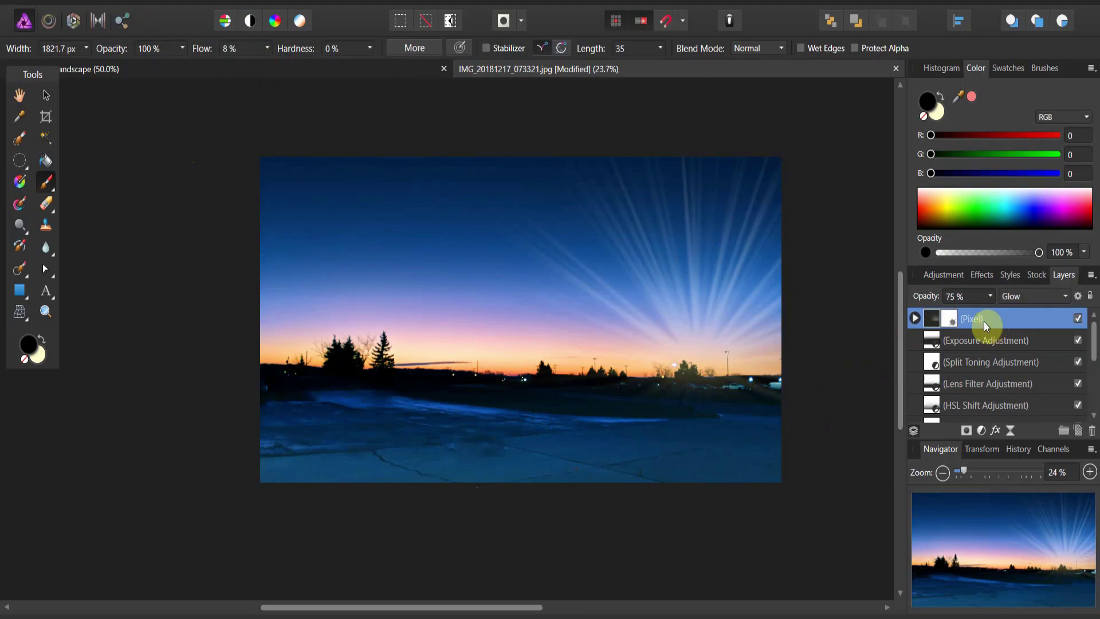
click(210, 2)
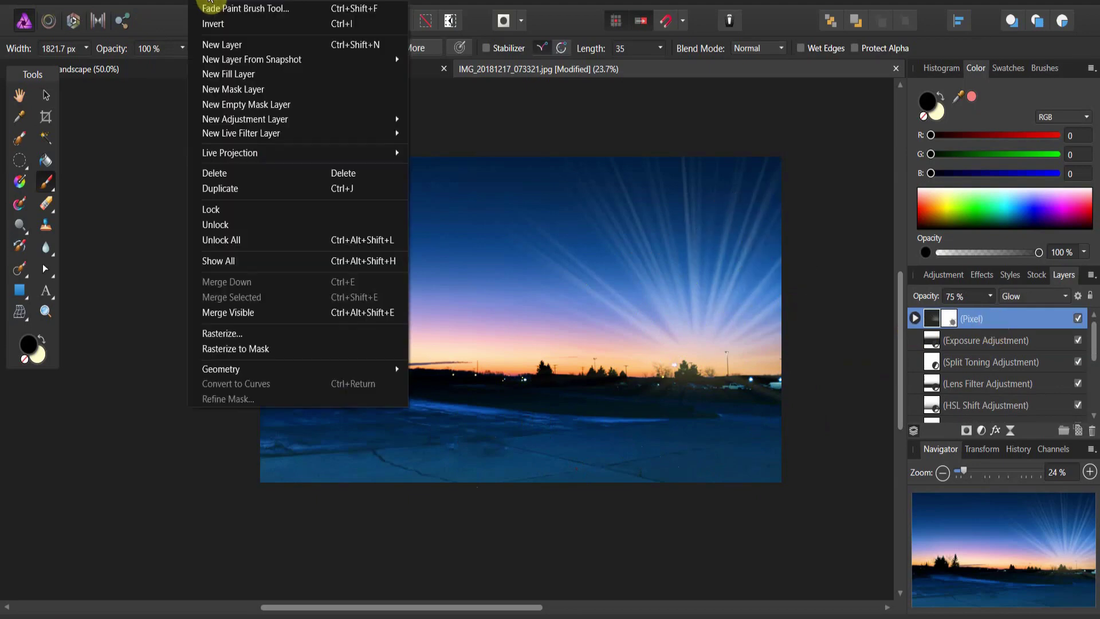
mouse_move(256, 130)
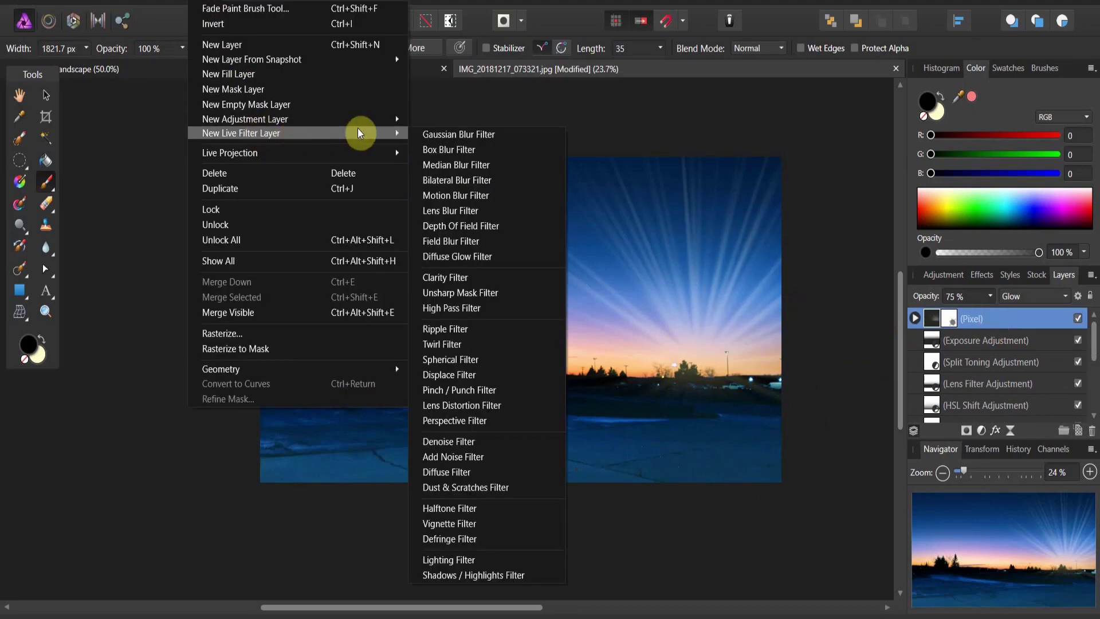
click(431, 135)
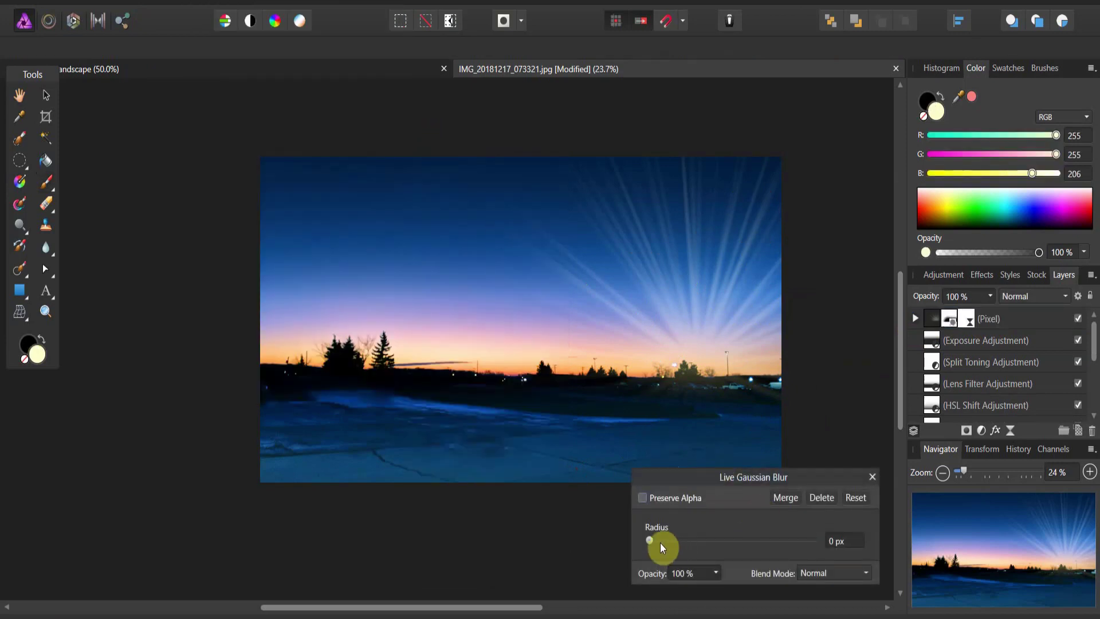
drag(651, 542, 736, 539)
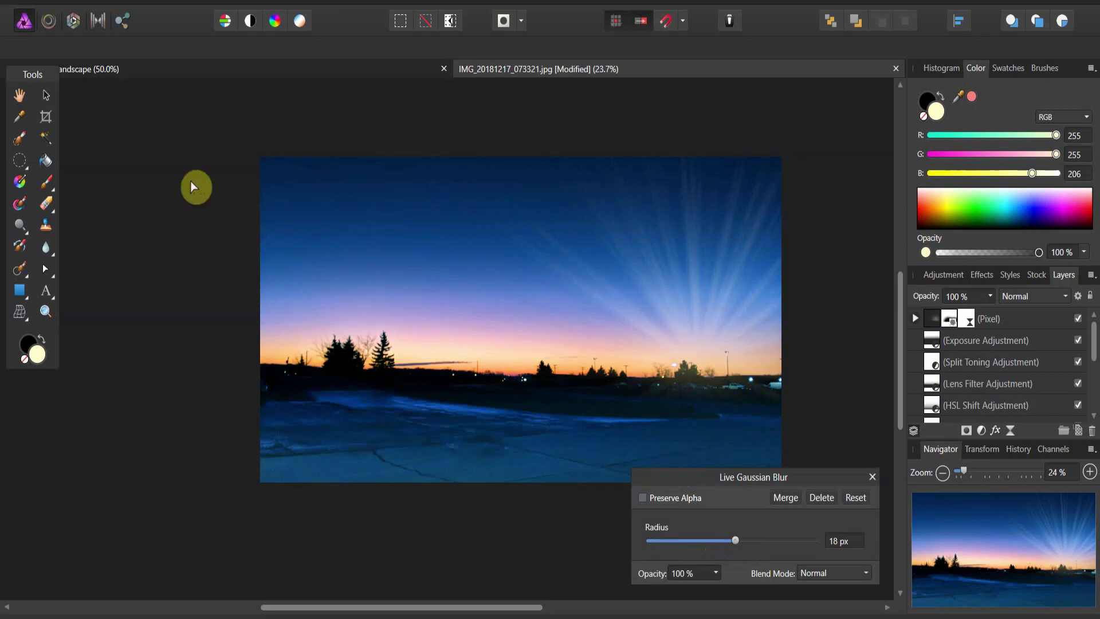
key(ctrl+z)
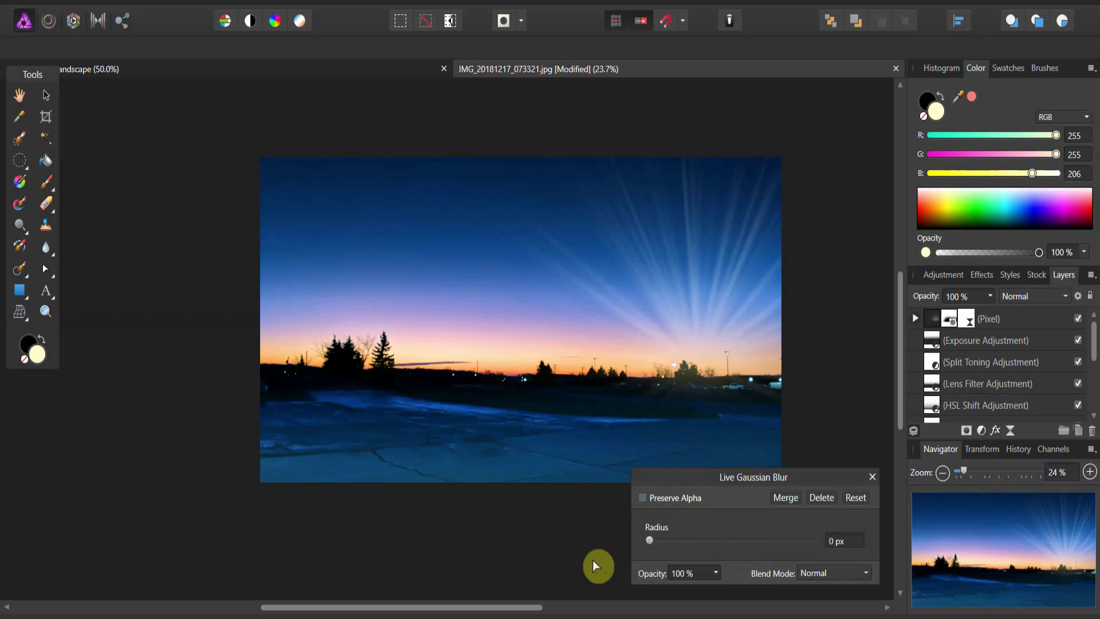
click(872, 478)
key(b)
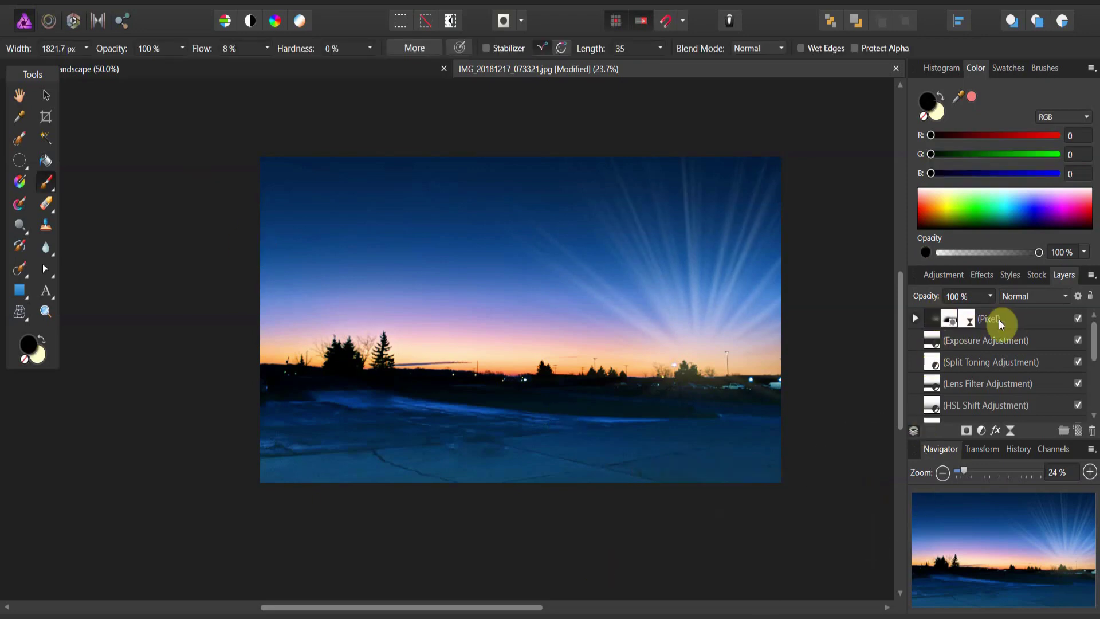
Add an HSL adjustment and nest it inside the flare layer beneath its Gaussian Blur.
click(917, 324)
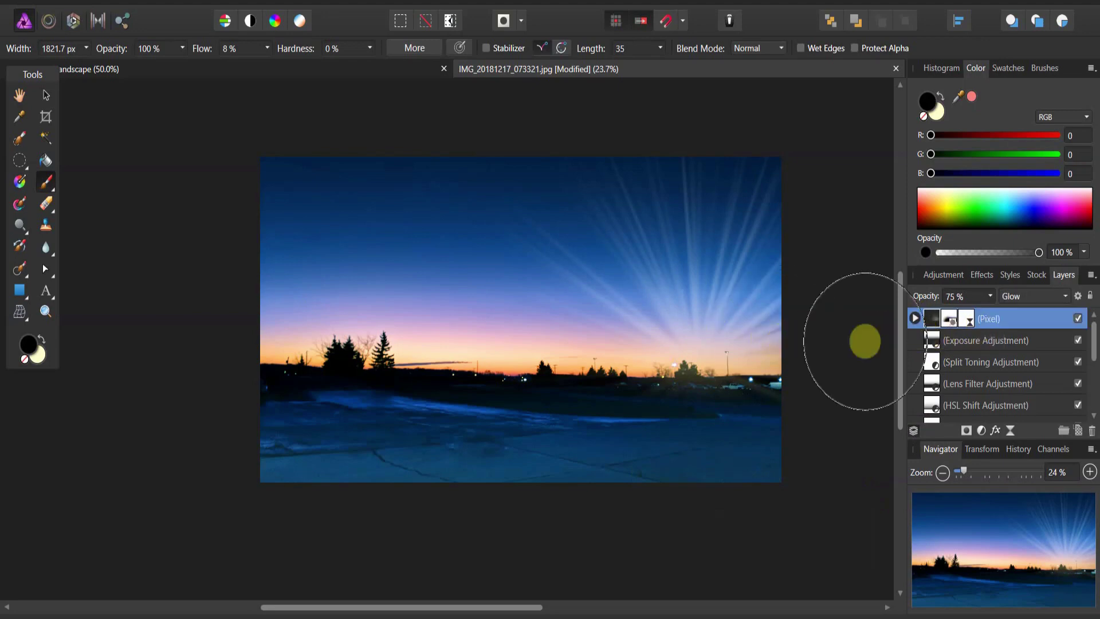
click(916, 319)
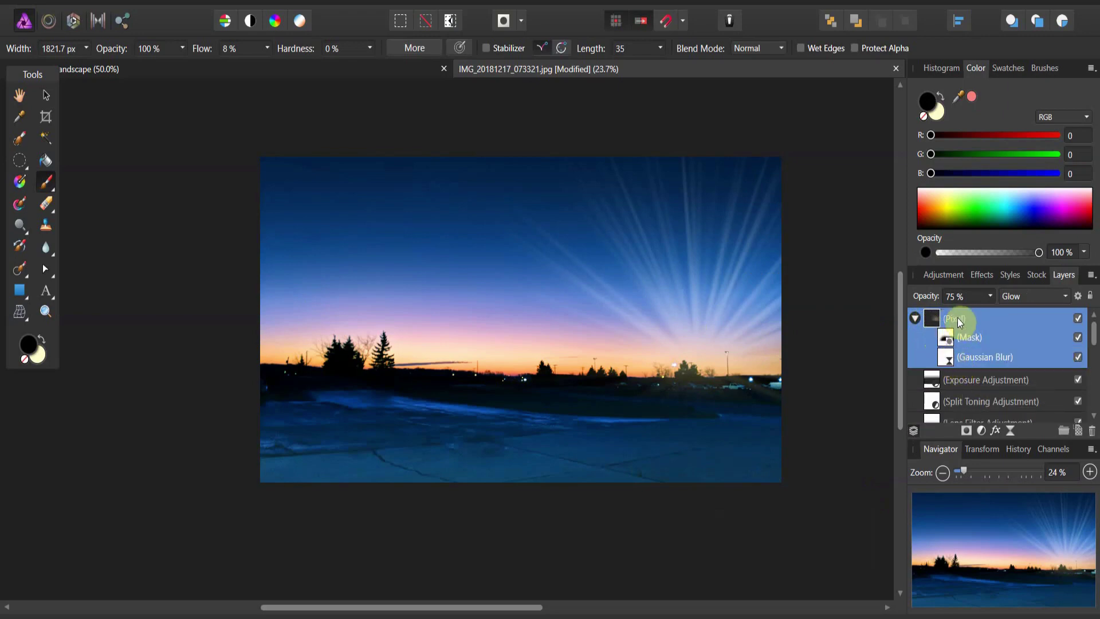
click(982, 431)
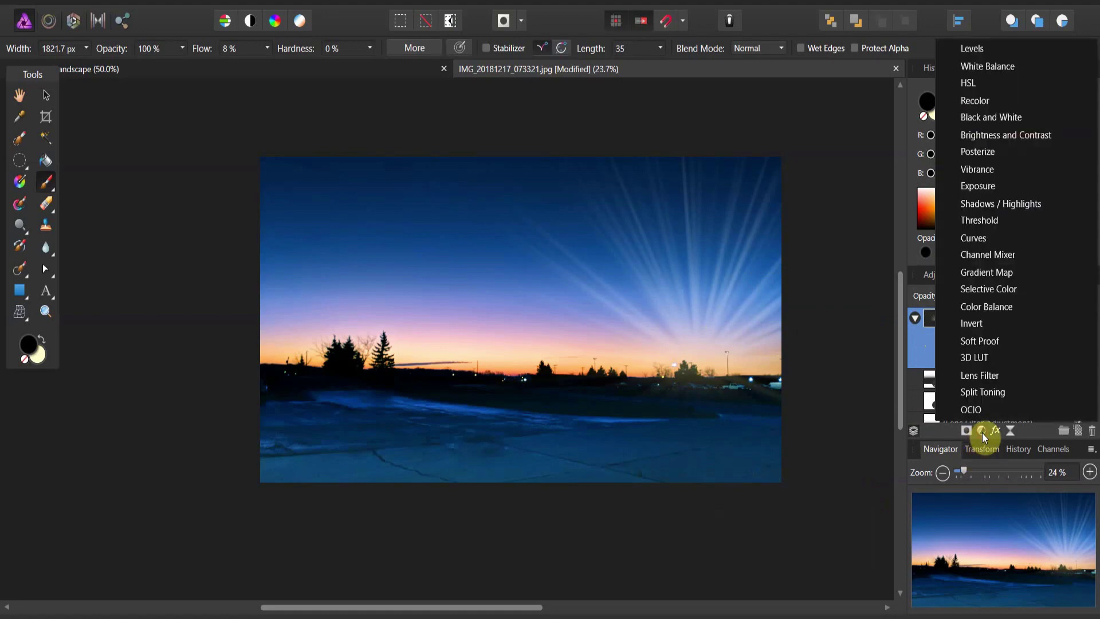
click(978, 83)
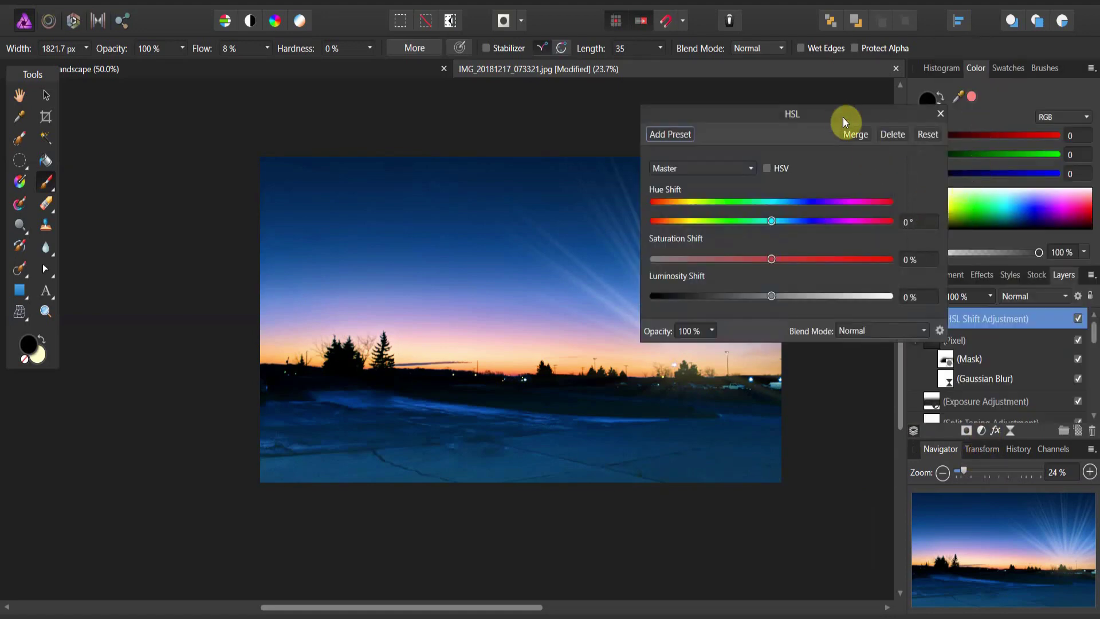
drag(843, 117, 747, 100)
drag(927, 319, 947, 392)
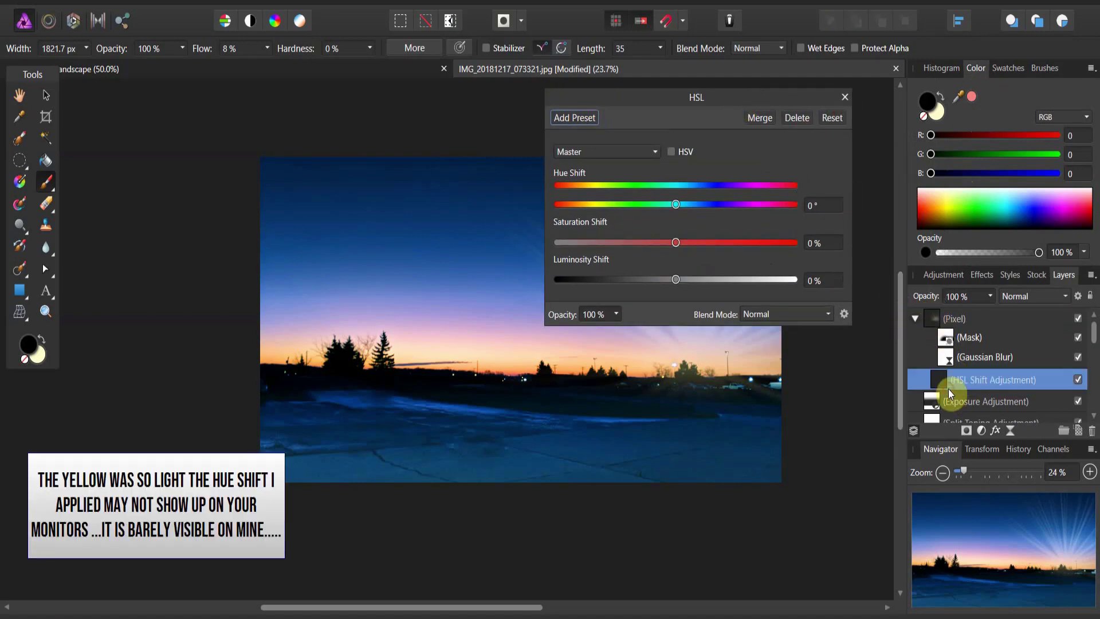
Set the flare's HSL adjustment to a hue shift of 11.8° and a saturation shift of -42 %.
drag(765, 96, 988, 105)
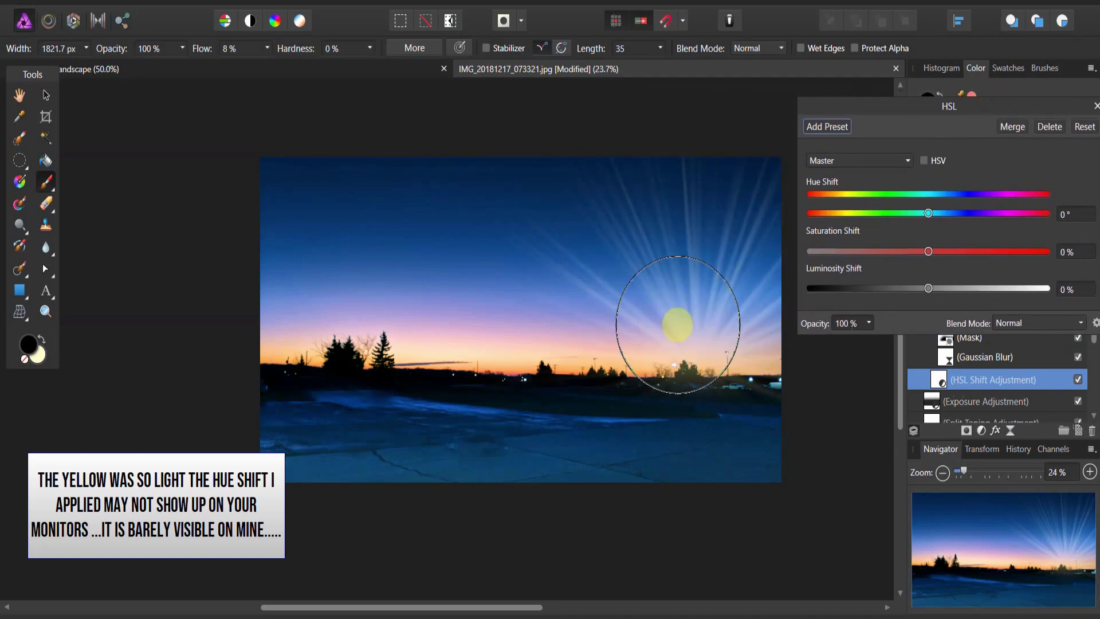
drag(929, 213, 1010, 220)
drag(929, 255, 996, 254)
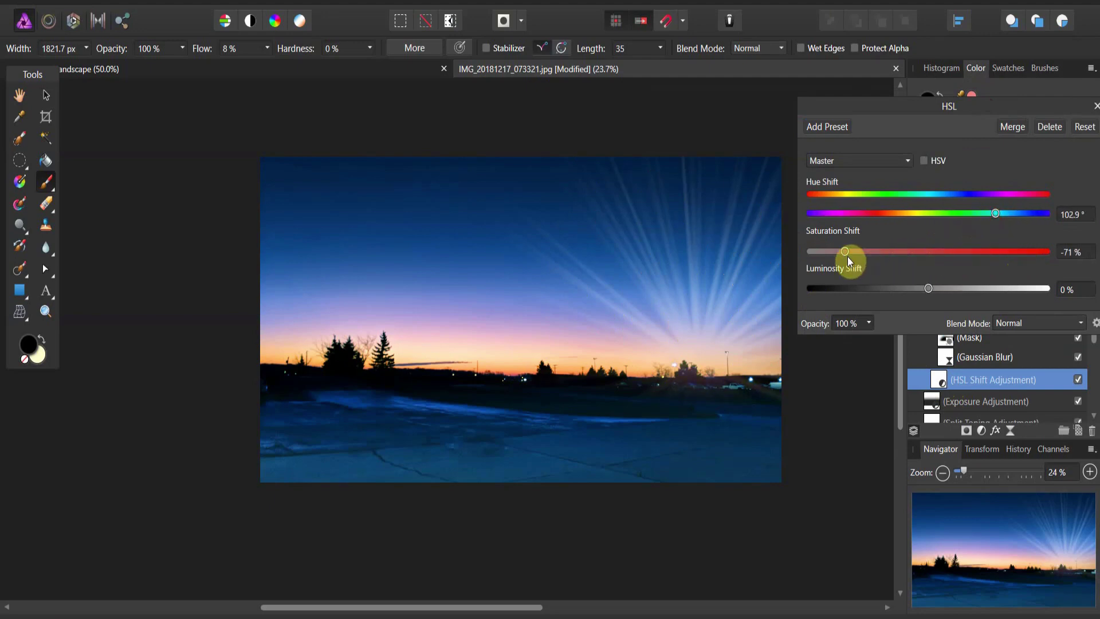
drag(995, 213, 935, 235)
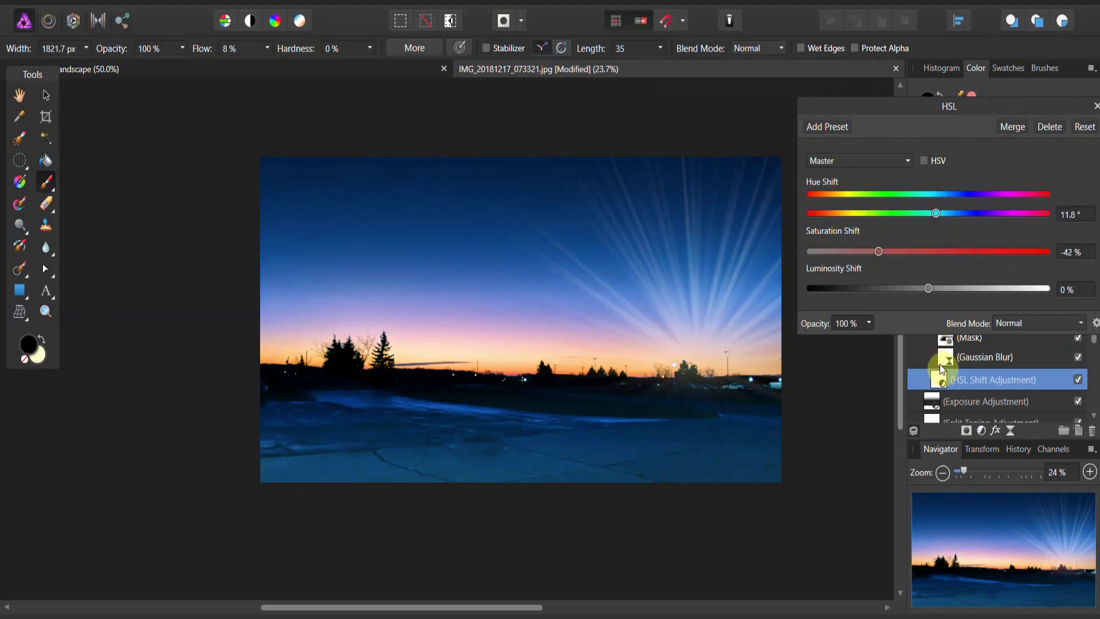
click(1096, 106)
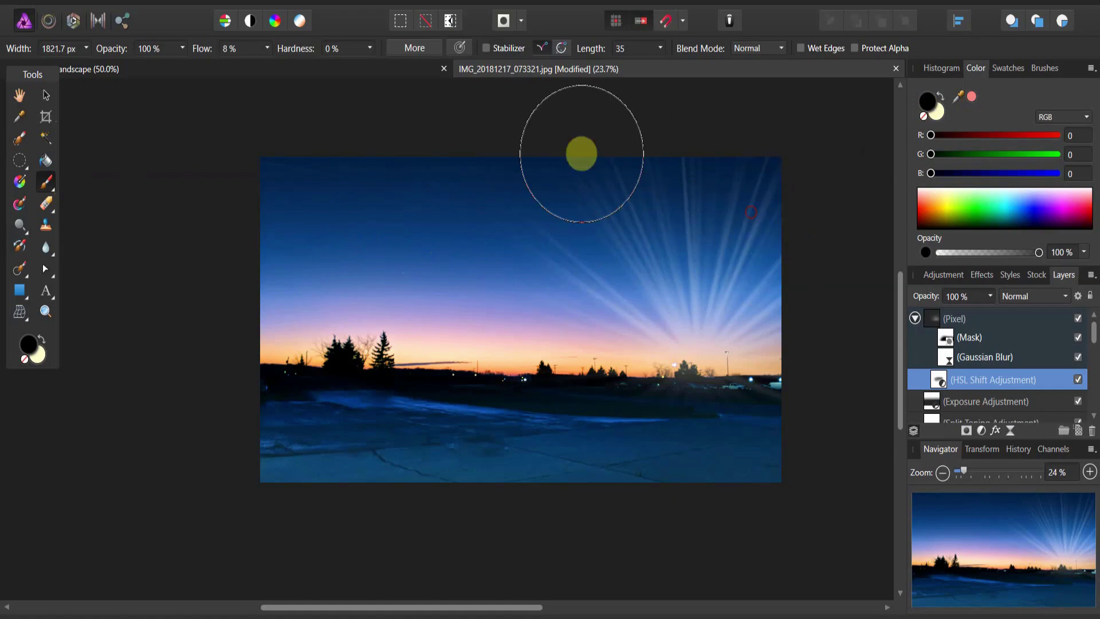
Paint black on the flare layer's mask at 30 % flow to fade the rays in the upper sky.
click(268, 49)
drag(270, 66, 292, 65)
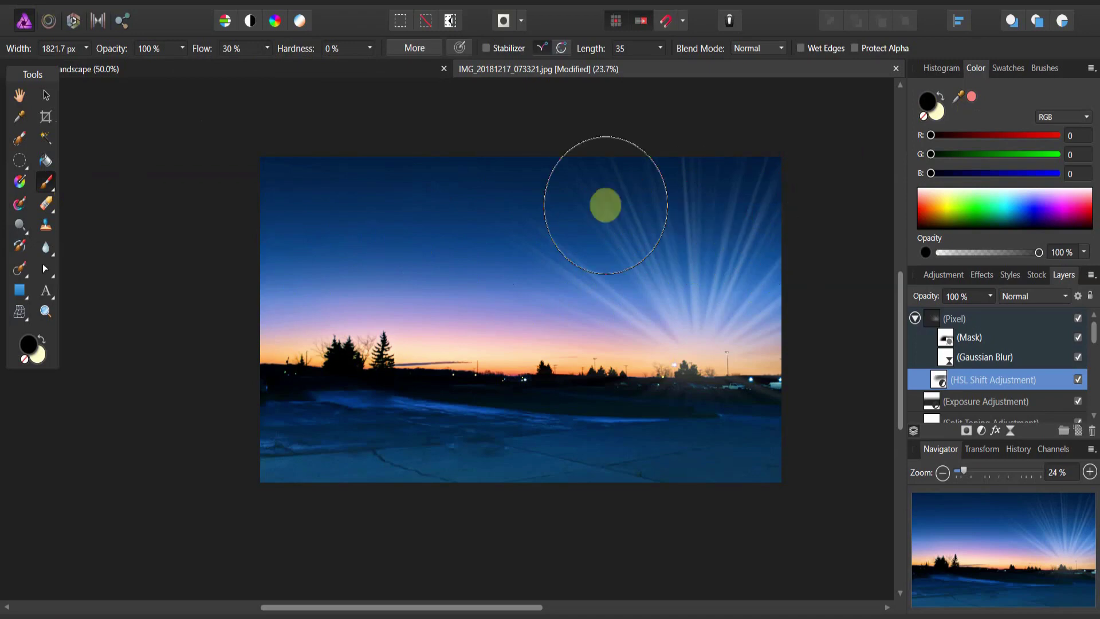
click(956, 340)
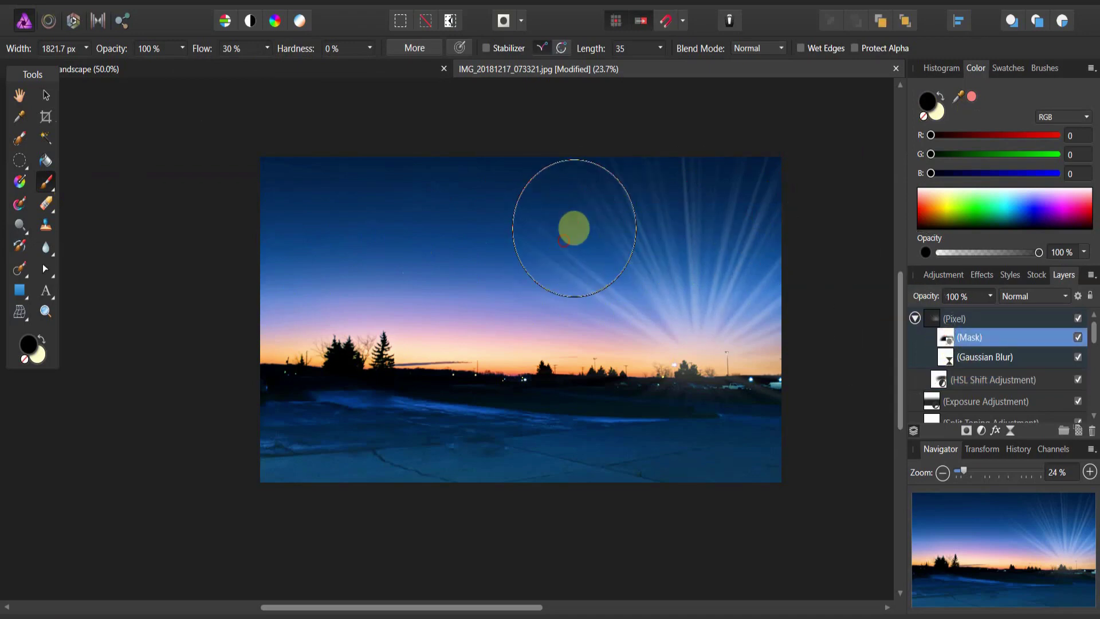
mouse_move(761, 207)
mouse_down()
mouse_move(740, 189)
mouse_move(523, 234)
mouse_move(738, 263)
mouse_move(683, 214)
mouse_move(560, 233)
mouse_move(749, 221)
mouse_move(462, 344)
mouse_up()
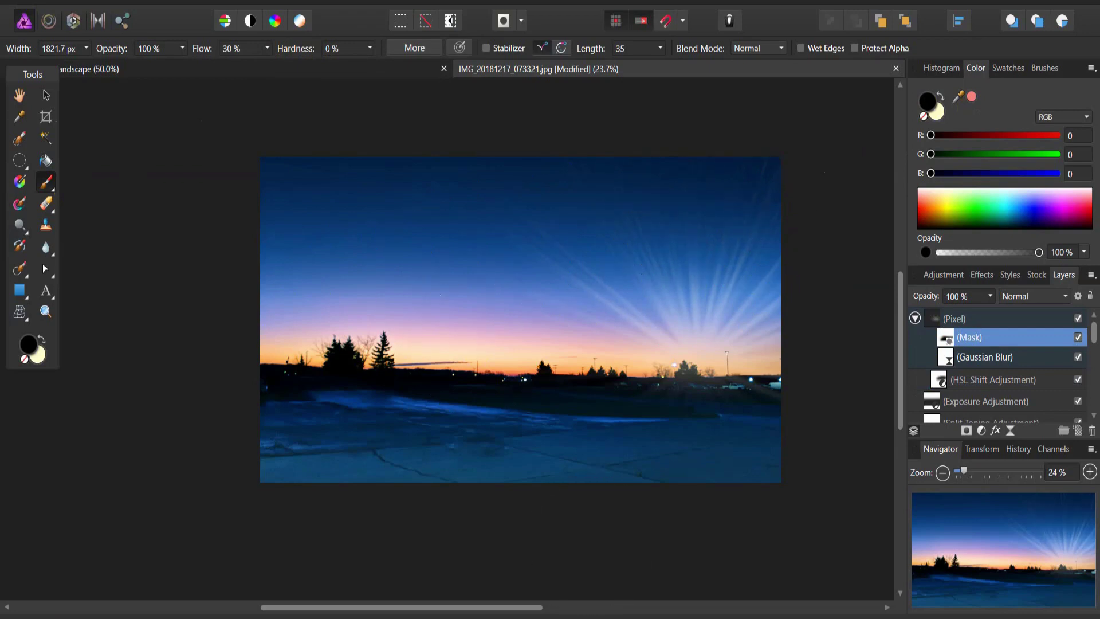
click(913, 318)
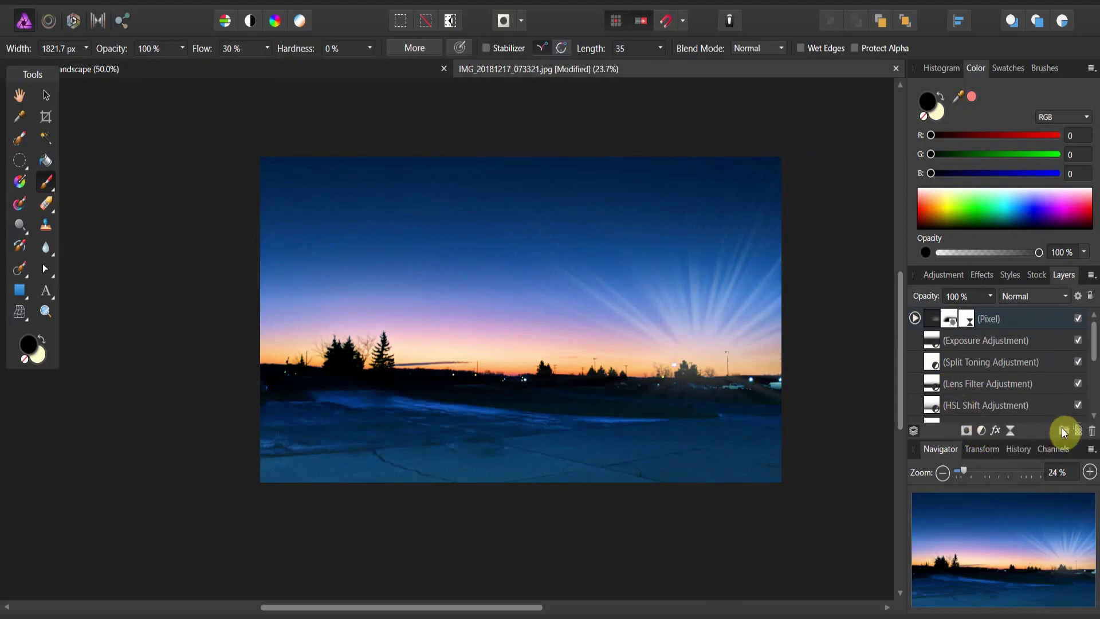
Add a new pixel layer above the flare layer and load the 7th Season Studios Flare Starter Pack- Pixel brushes.
click(1080, 431)
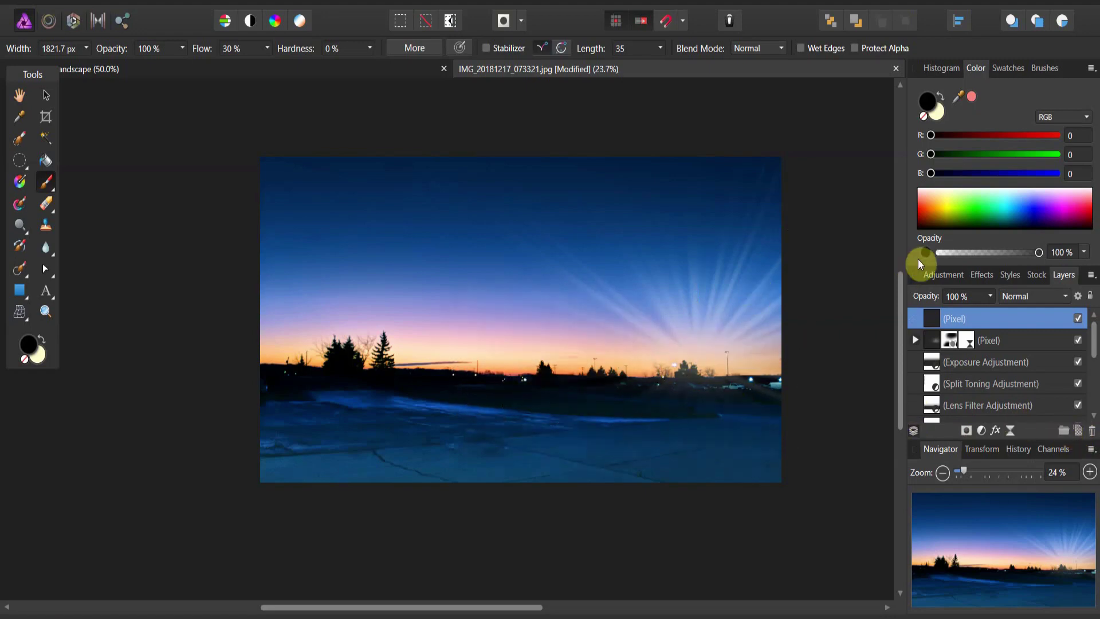
click(1044, 68)
click(1034, 95)
scroll(1020, 279, down, 2)
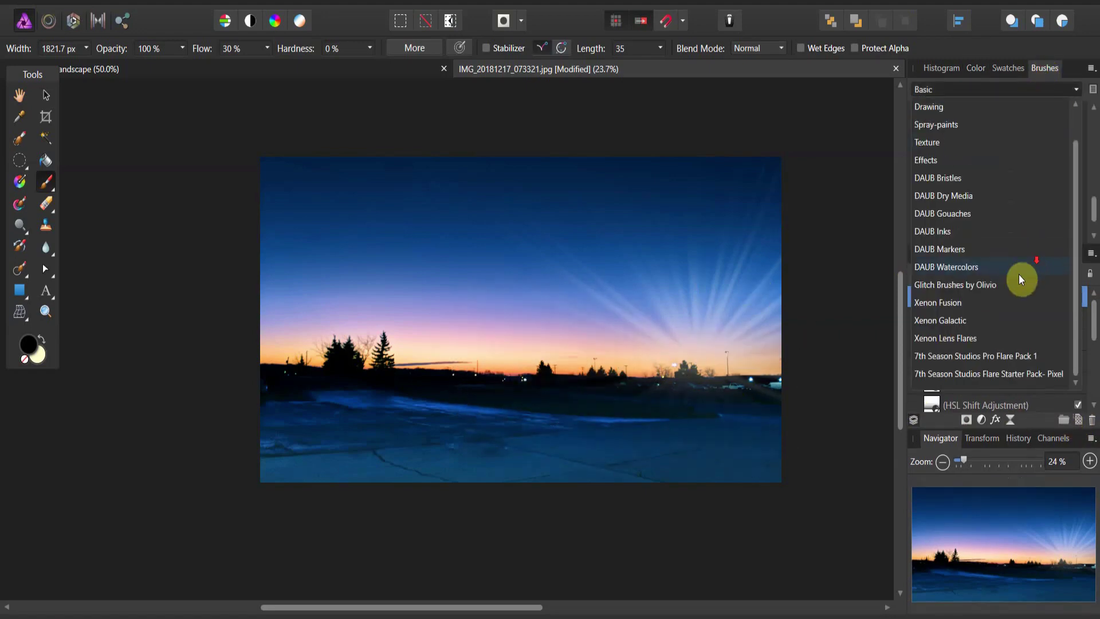
click(1011, 376)
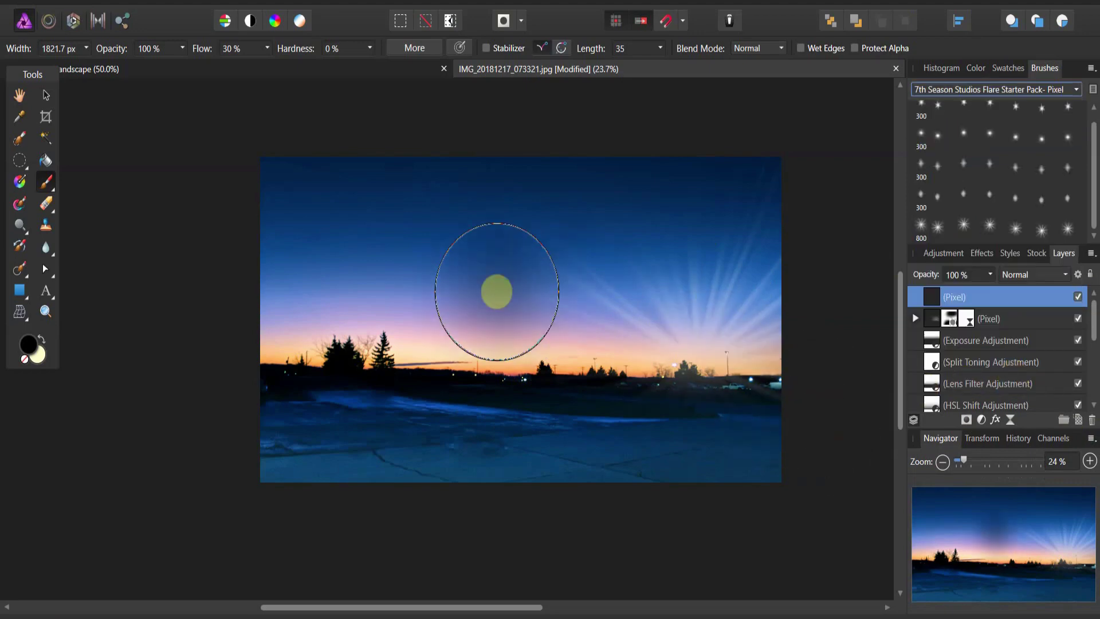
Try stamping the 800 px flare brush over the bright light on the horizon and undo the stamp.
click(46, 311)
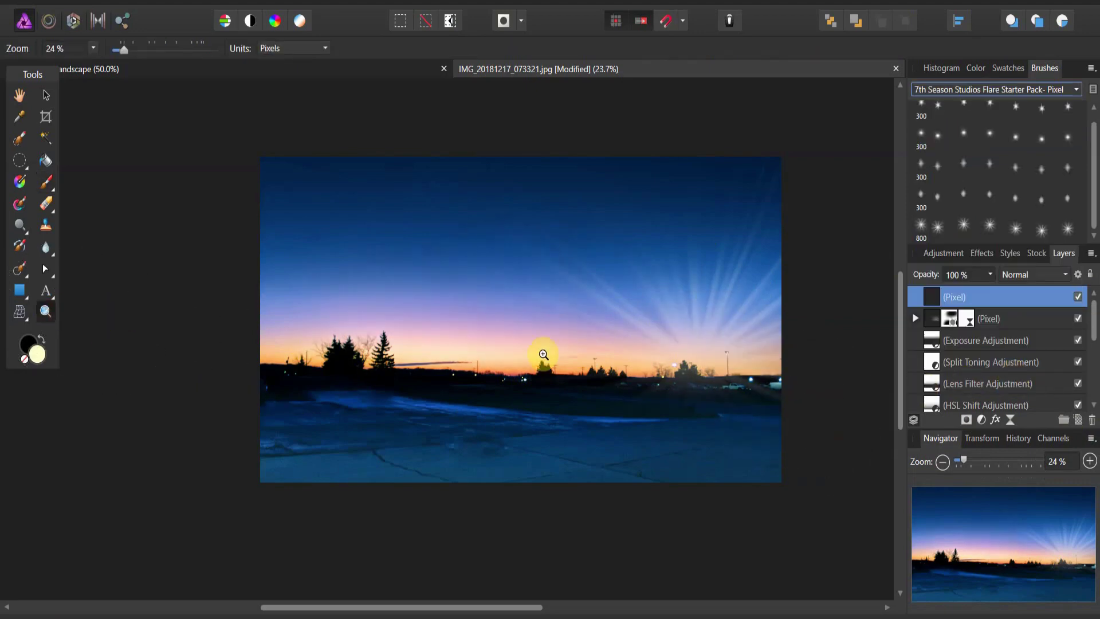
drag(570, 388, 771, 378)
drag(532, 608, 641, 608)
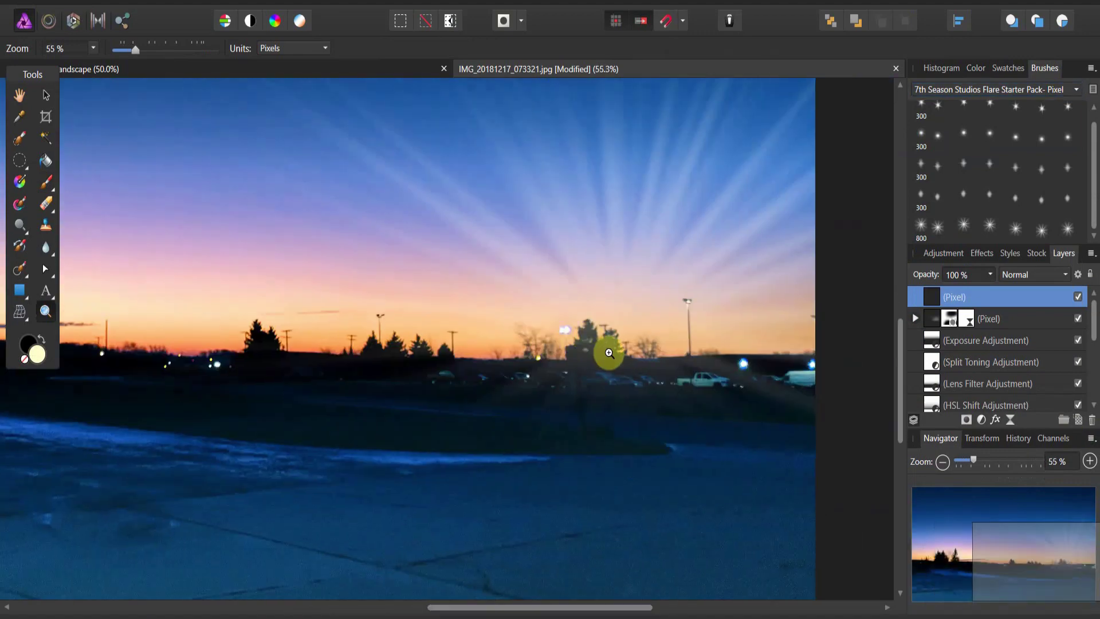
click(966, 225)
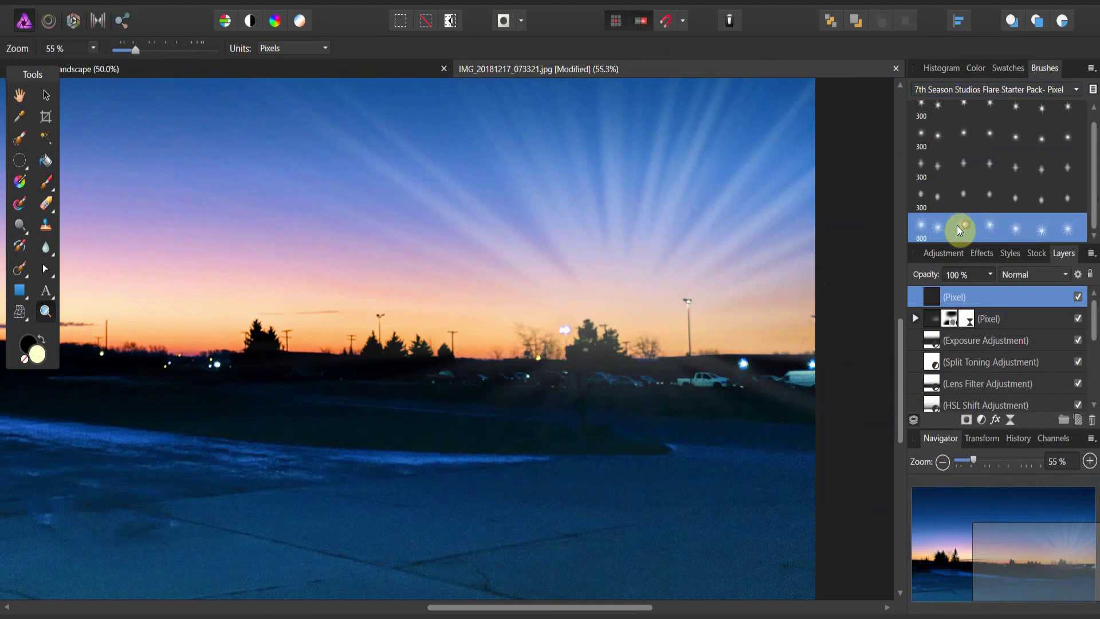
click(53, 194)
click(86, 180)
click(552, 332)
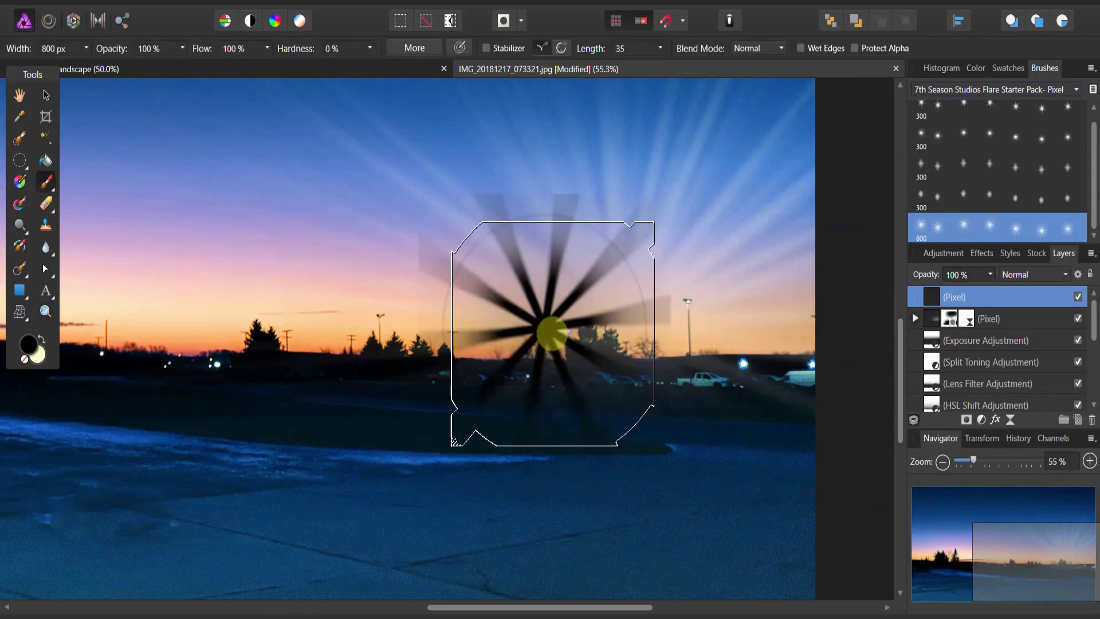
key(ctrl+z)
Select the pointed-star 300 px flare brush with 80 % hardness and reduce its width to 156.6 px.
click(946, 197)
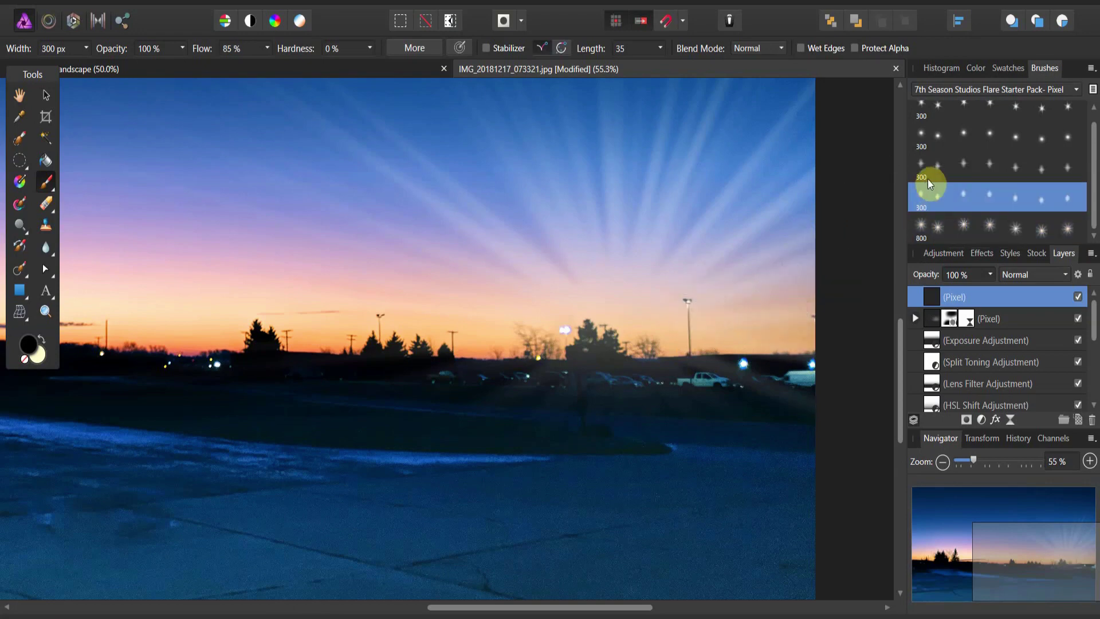
click(927, 177)
click(913, 147)
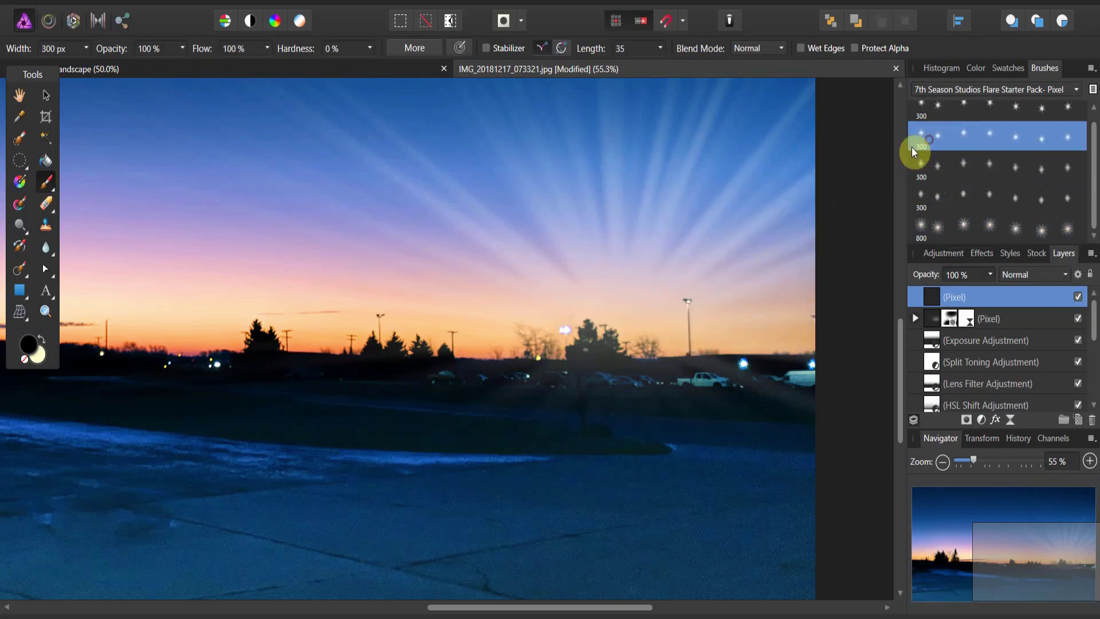
click(691, 298)
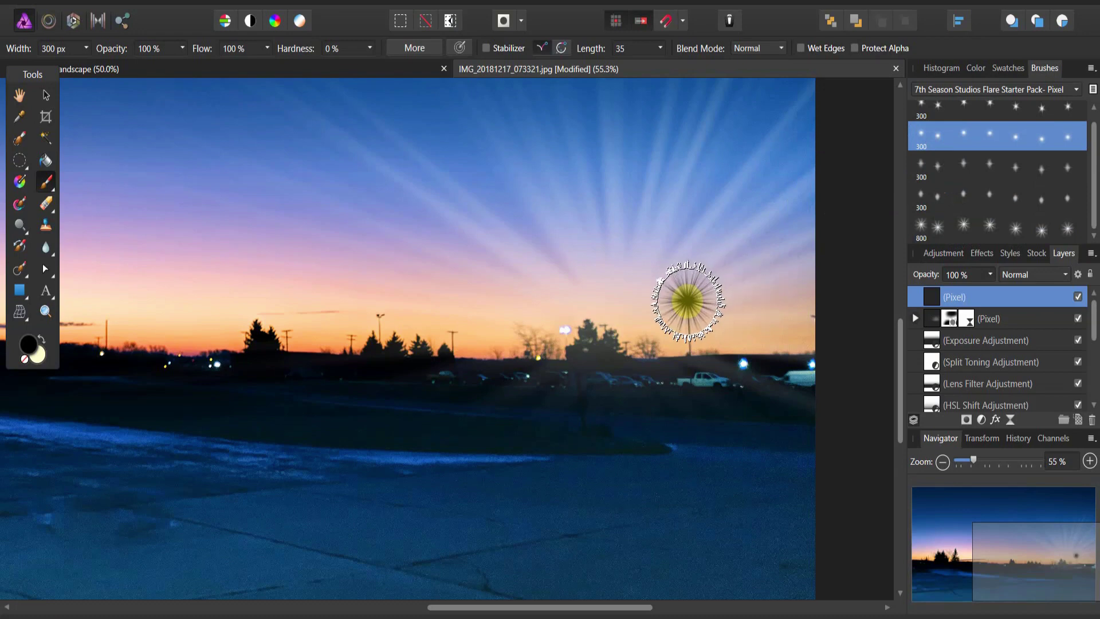
click(936, 111)
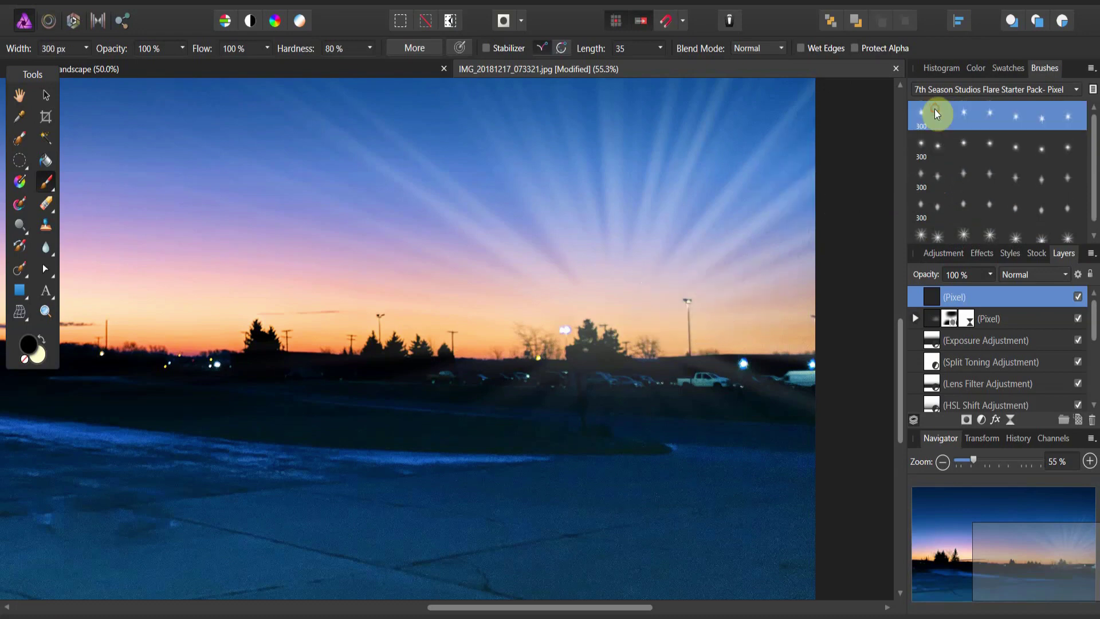
click(682, 302)
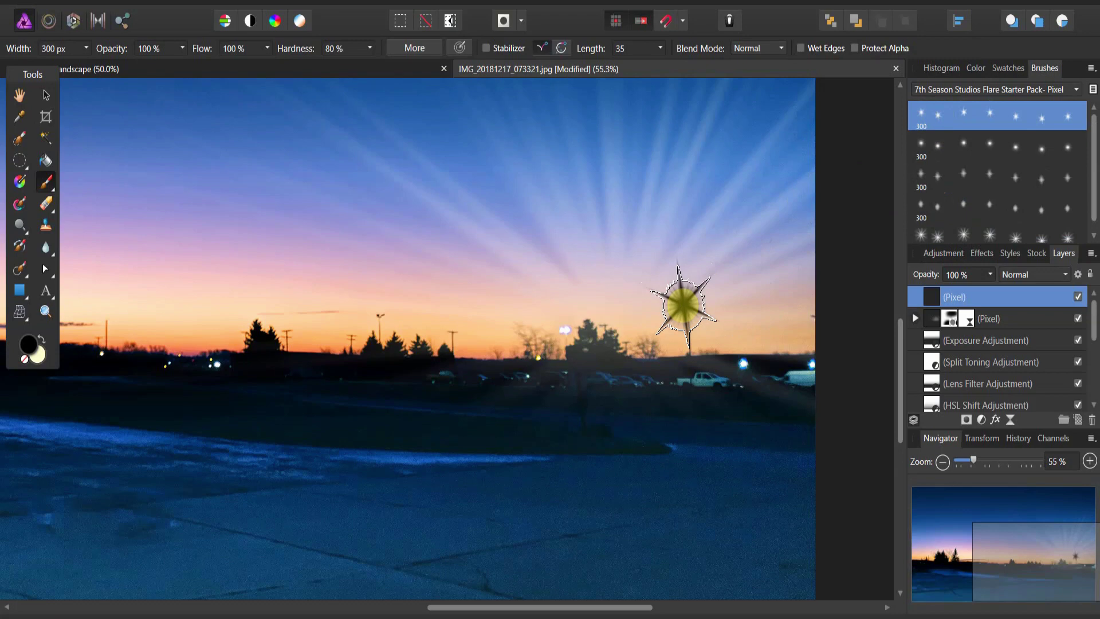
key(bracketleft)
key(bracketleft)
key(bracketleft)
key(bracketleft)
key(bracketleft)
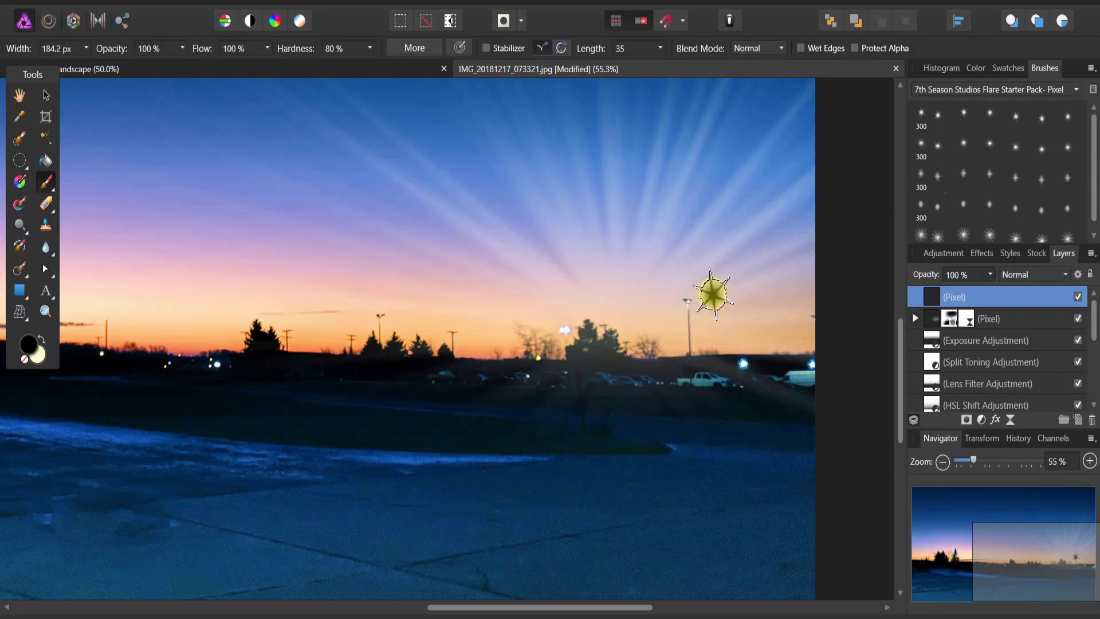
key(bracketleft)
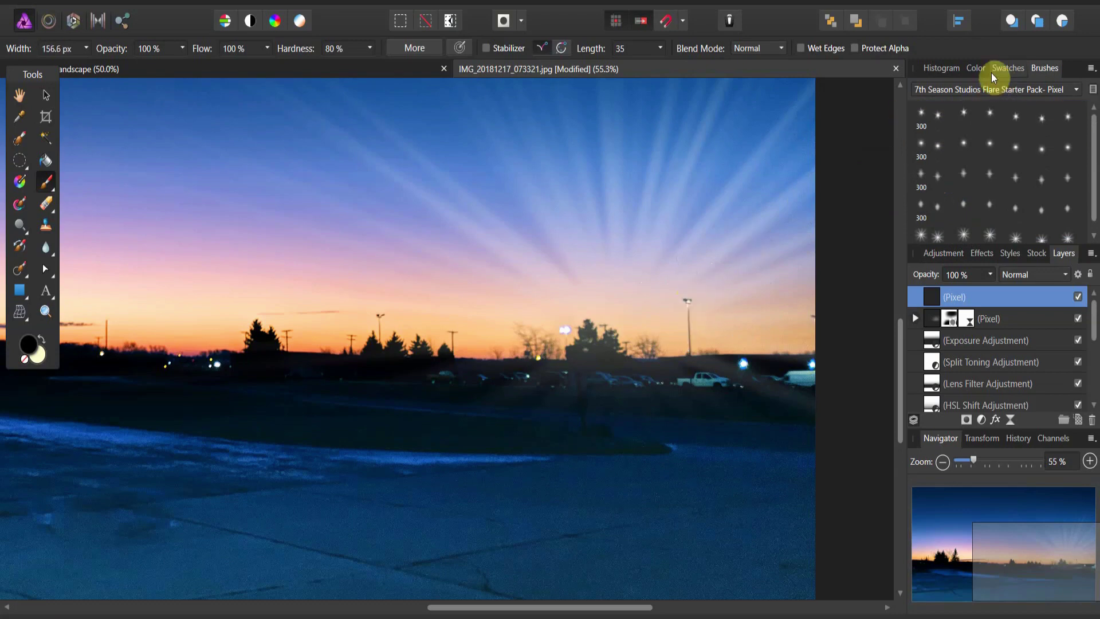
Set the brush colour to a pale cyan, RGB 224, 241, 241.
click(973, 69)
double_click(936, 111)
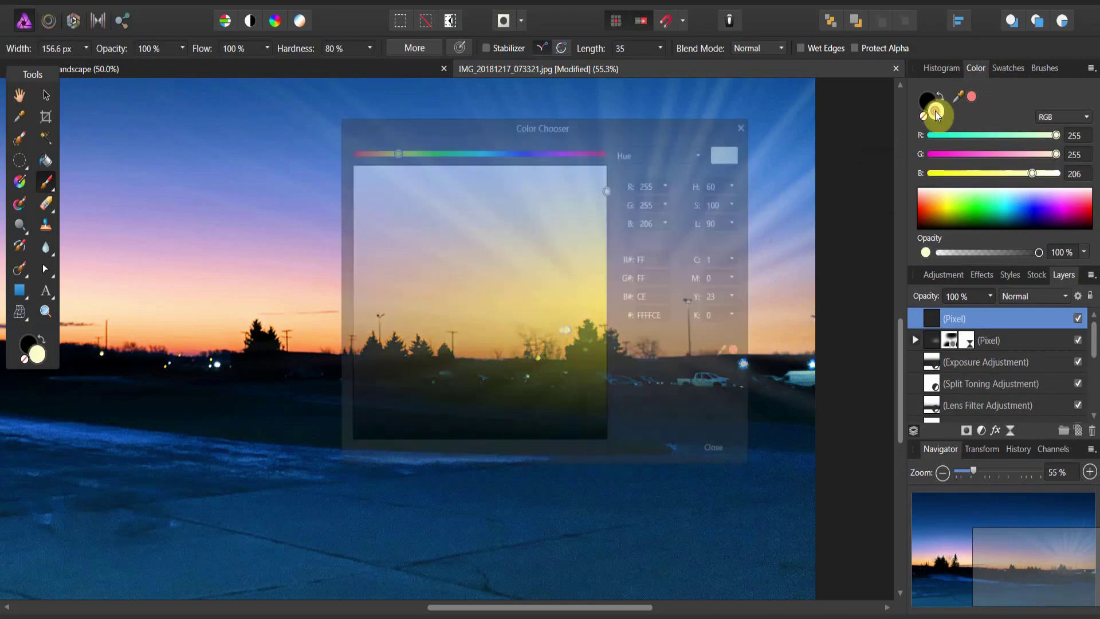
drag(605, 182, 477, 153)
click(451, 166)
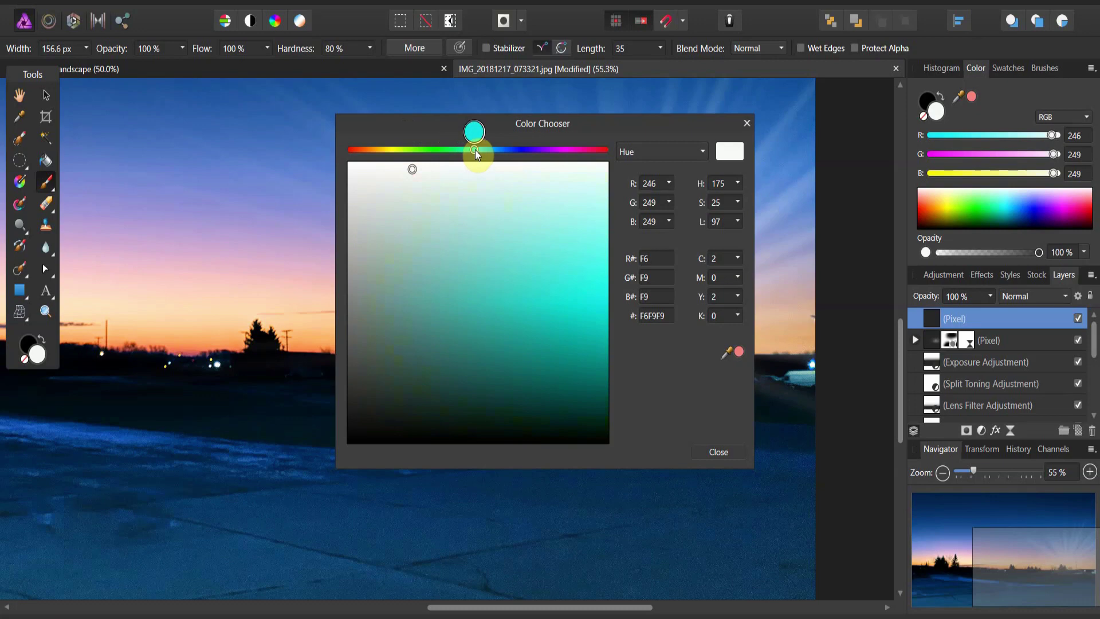
drag(413, 169, 453, 190)
click(719, 450)
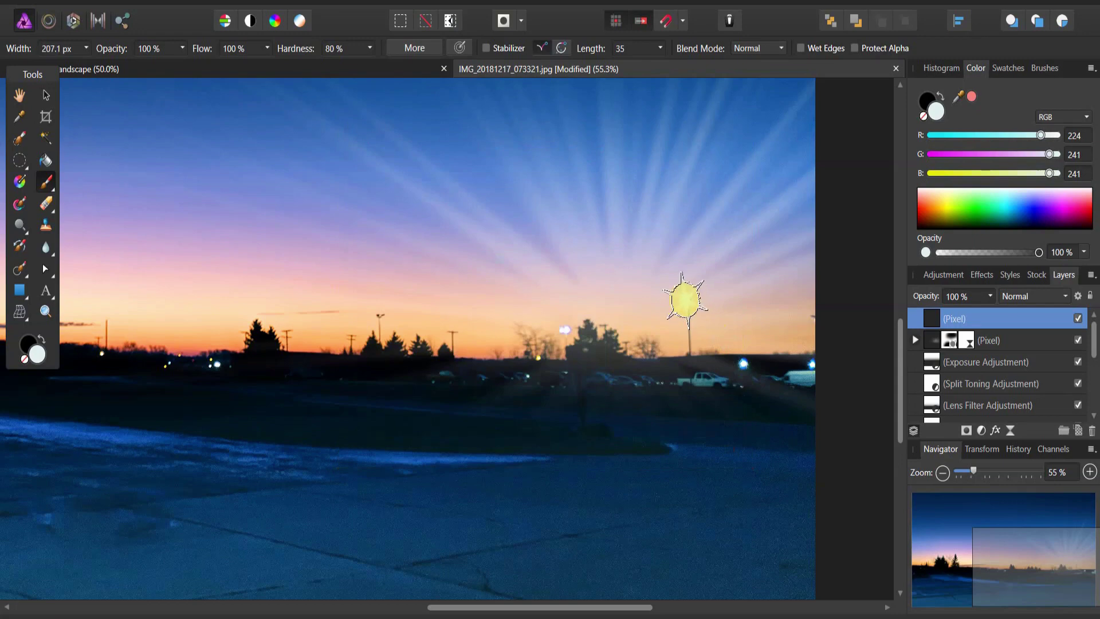
Stamp 207.1 px flares on the tall lamp post and the bright light beside the tree, and 108.1 px flares on three smaller horizon lights.
click(685, 301)
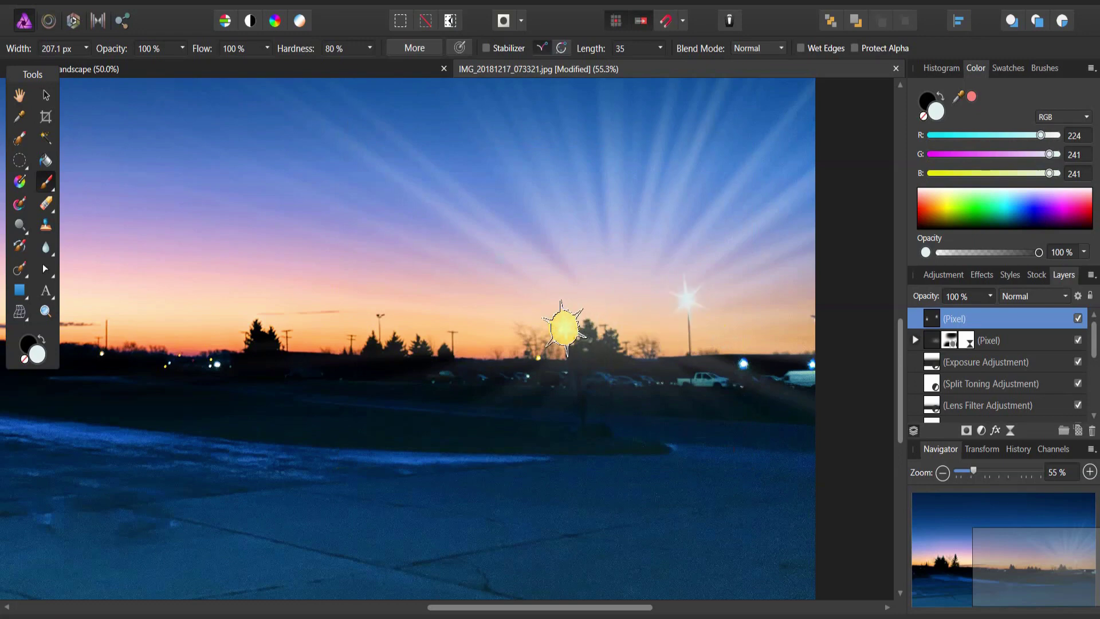
click(562, 330)
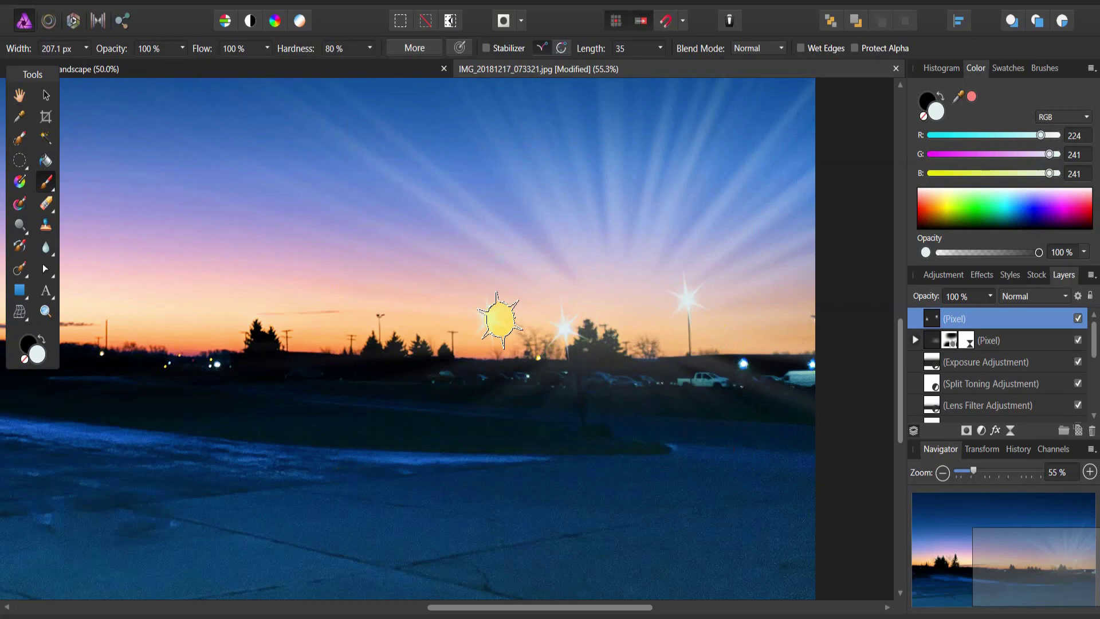
key(bracketleft)
key(bracketleft)
key(bracketleft)
key(bracketleft)
key(bracketleft)
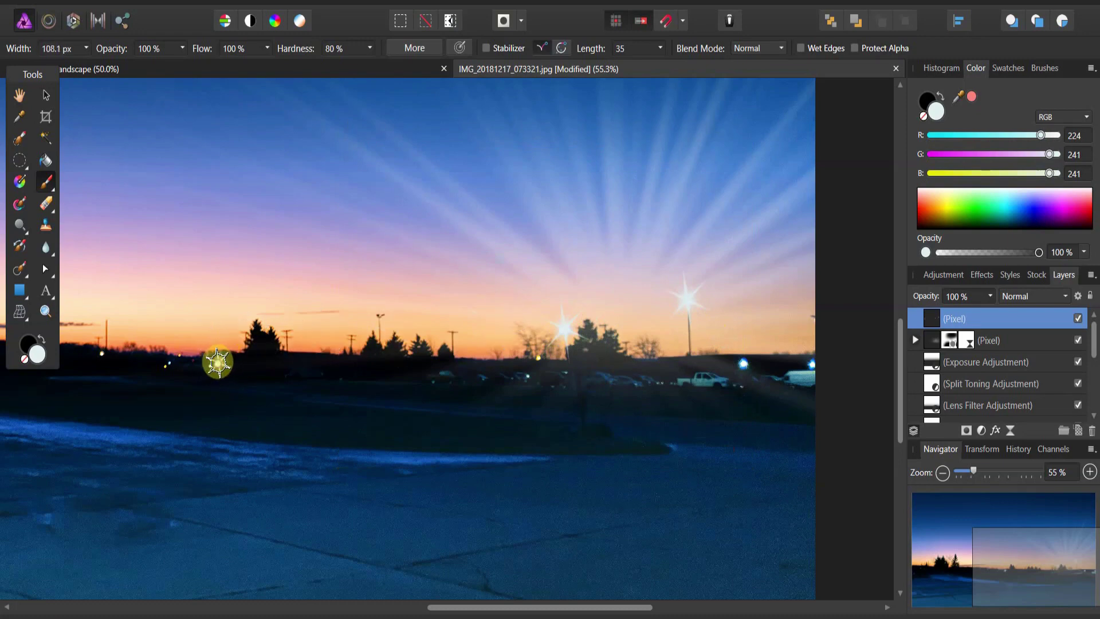
click(218, 362)
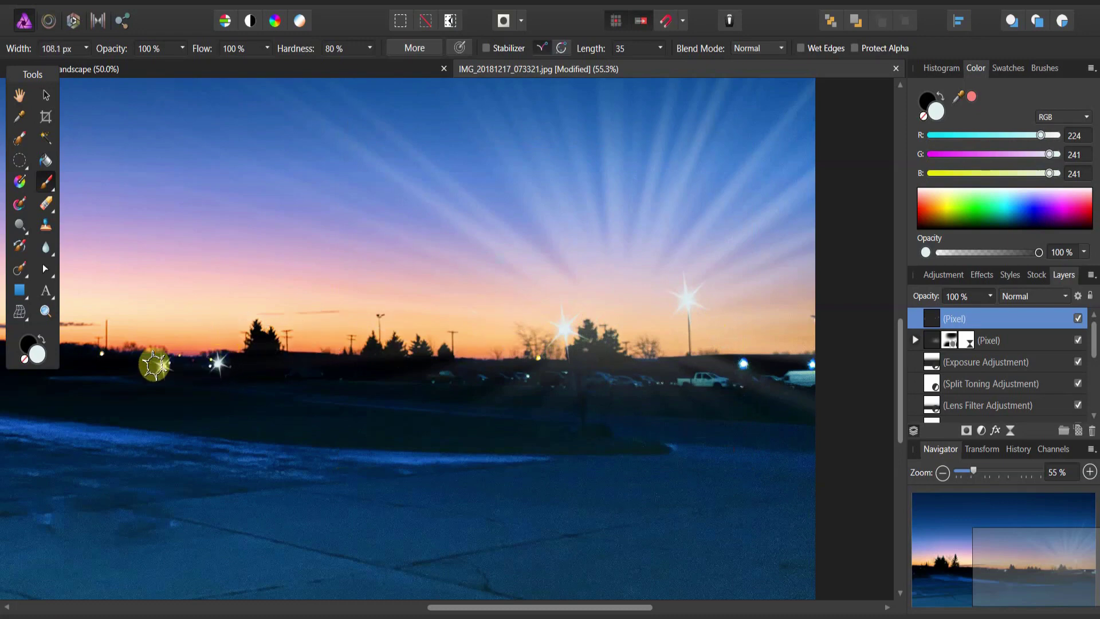
click(100, 353)
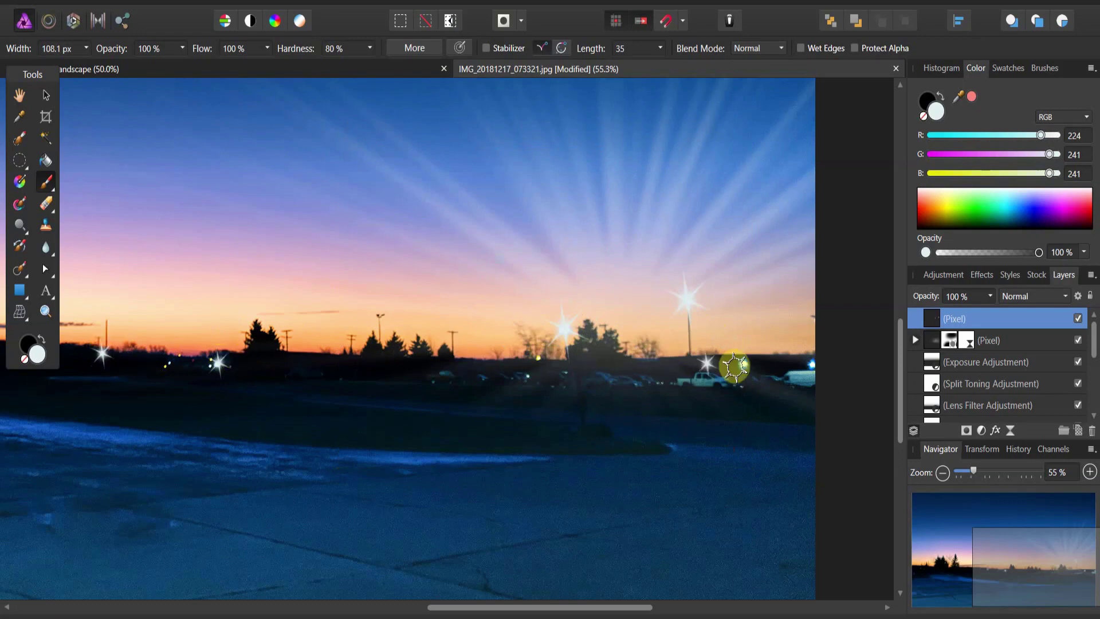
click(742, 363)
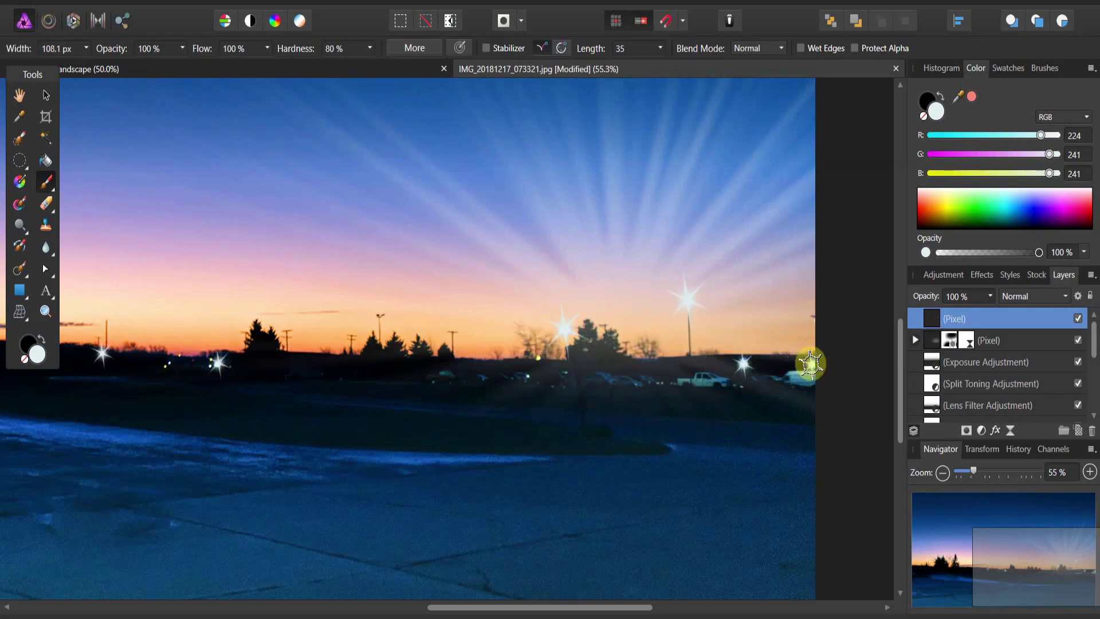
Lower the opacity of the small-flare pixel layer to 67 %.
click(46, 311)
drag(388, 310, 214, 336)
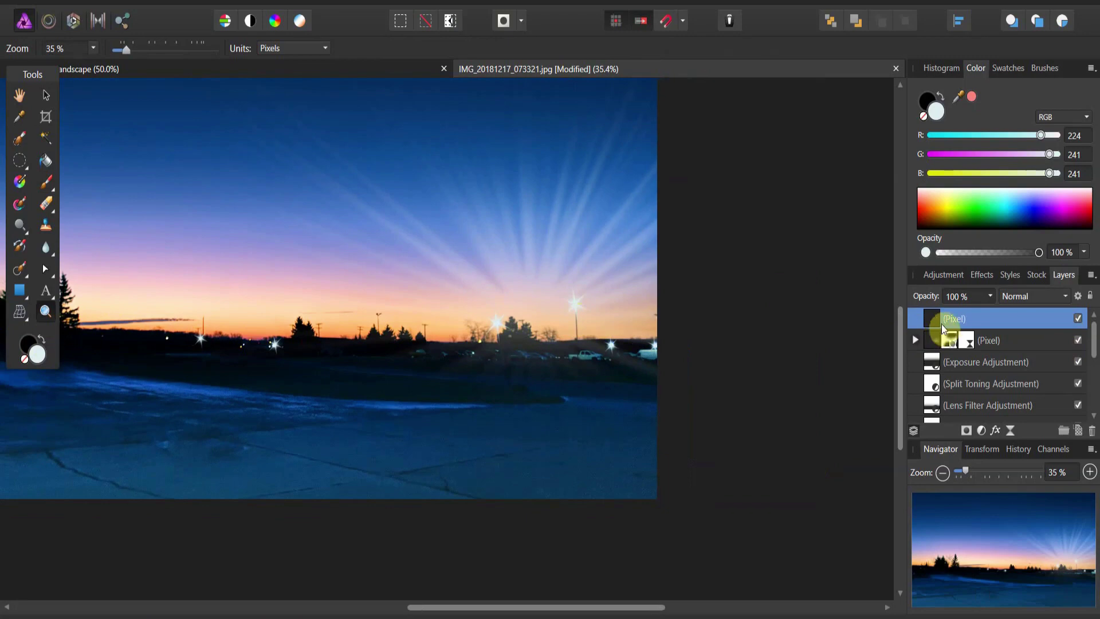
click(990, 296)
drag(993, 316, 962, 323)
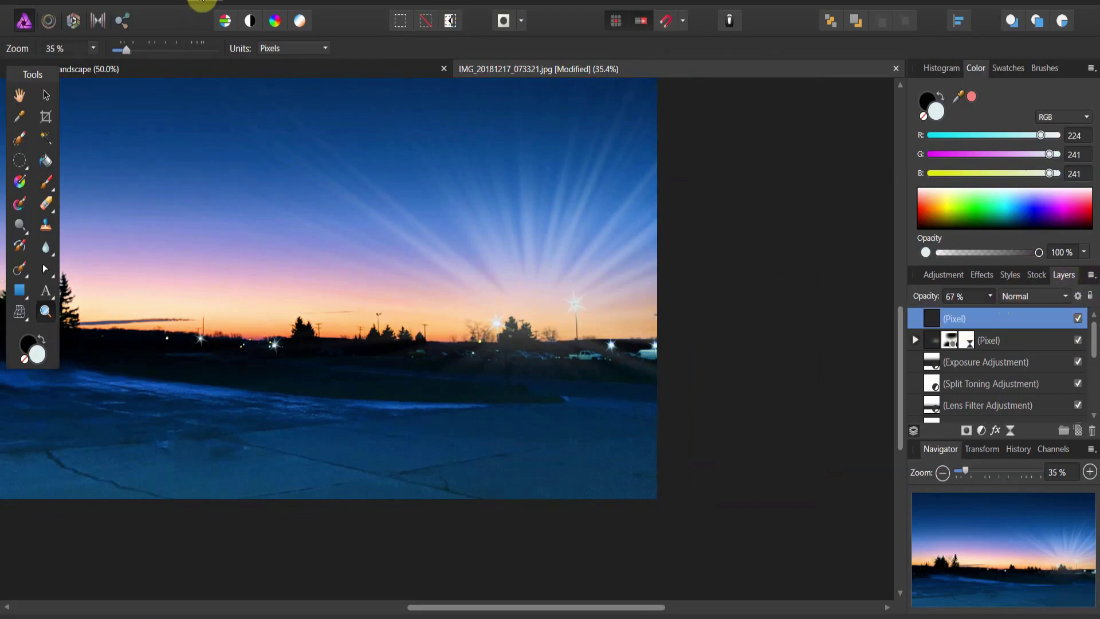
Add a live Gaussian Blur filter with a radius of 0.7 px to the small-flare layer.
click(201, 2)
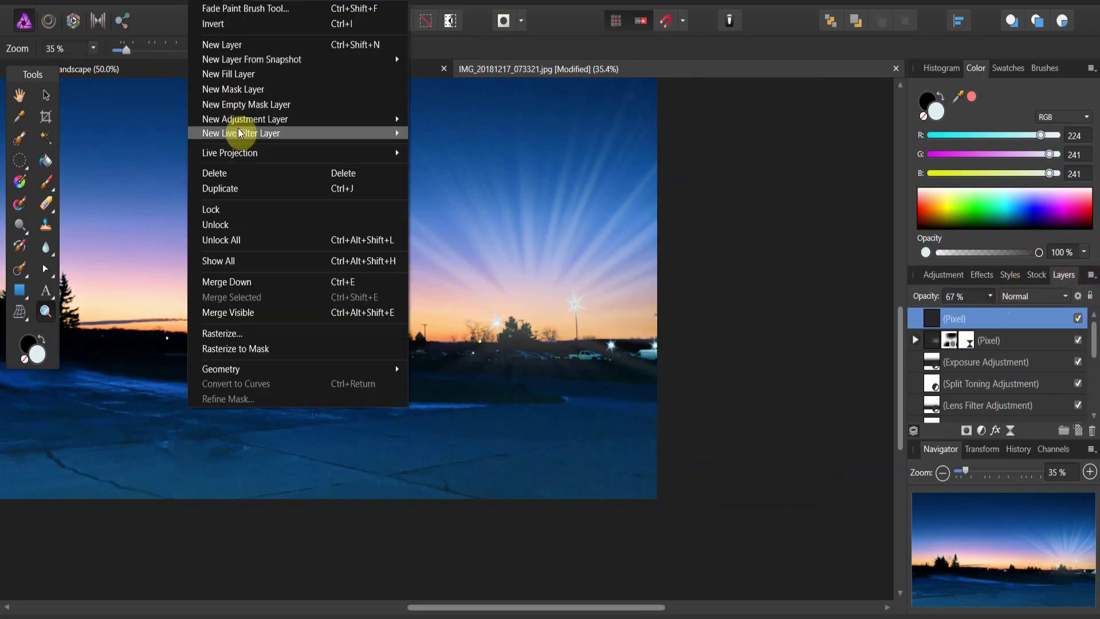
mouse_move(285, 135)
click(431, 137)
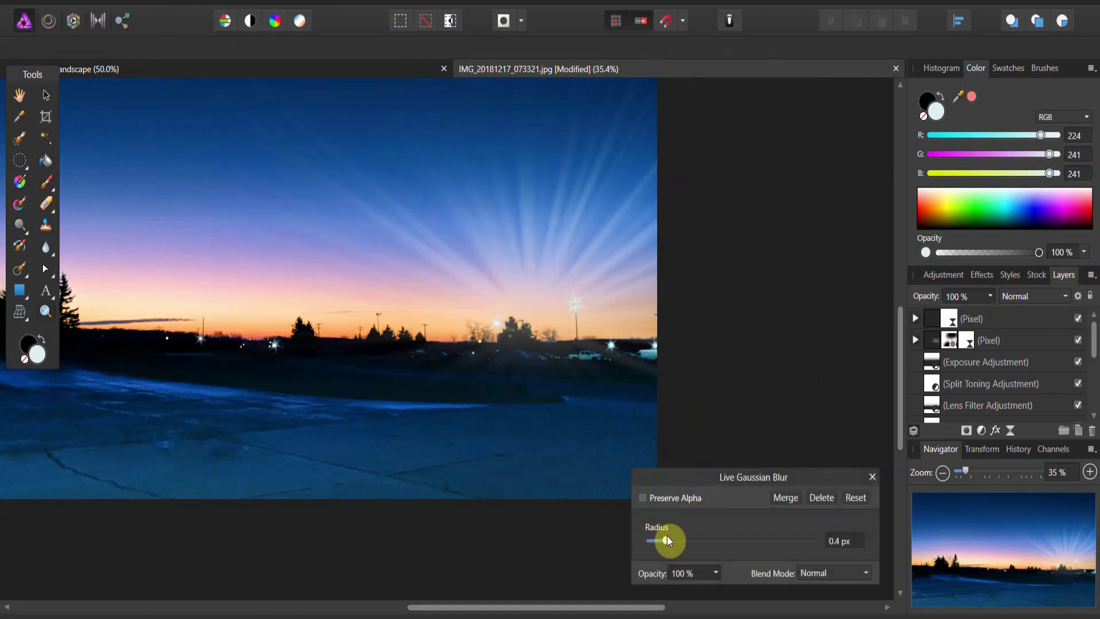
Set the small-flare pixel layer's blend mode to Soft Light and deselect the layer.
click(1027, 296)
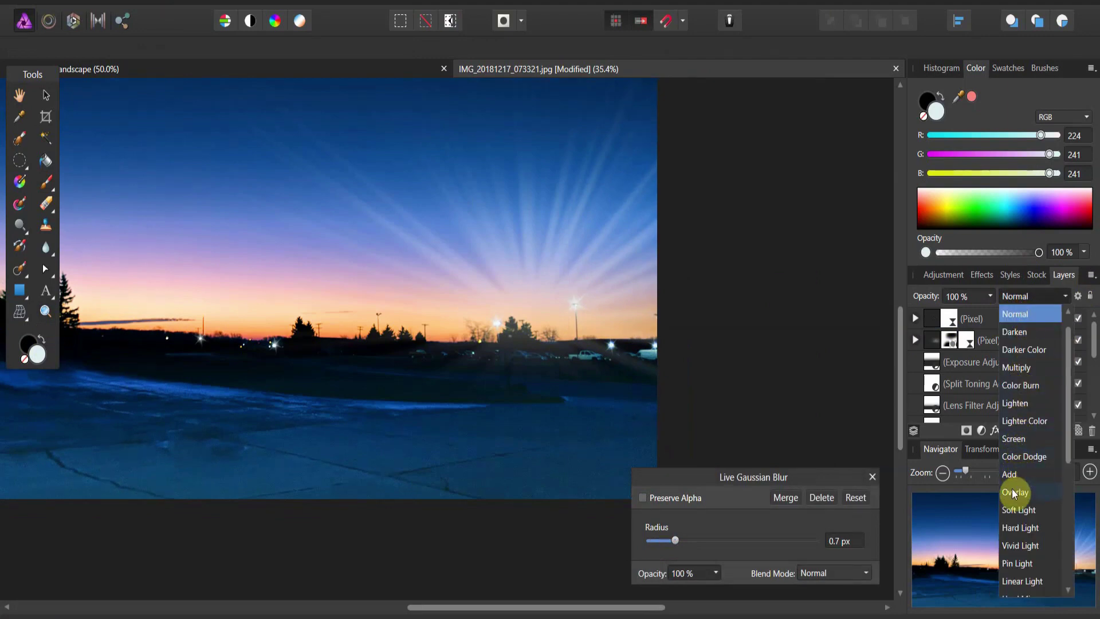
click(940, 316)
click(935, 318)
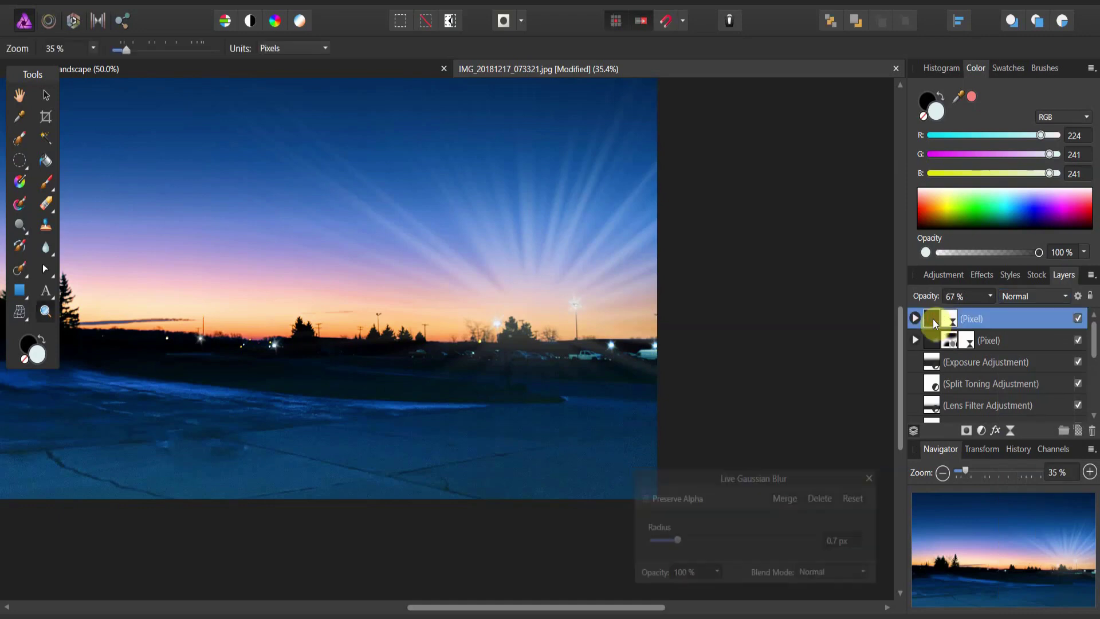
click(1004, 298)
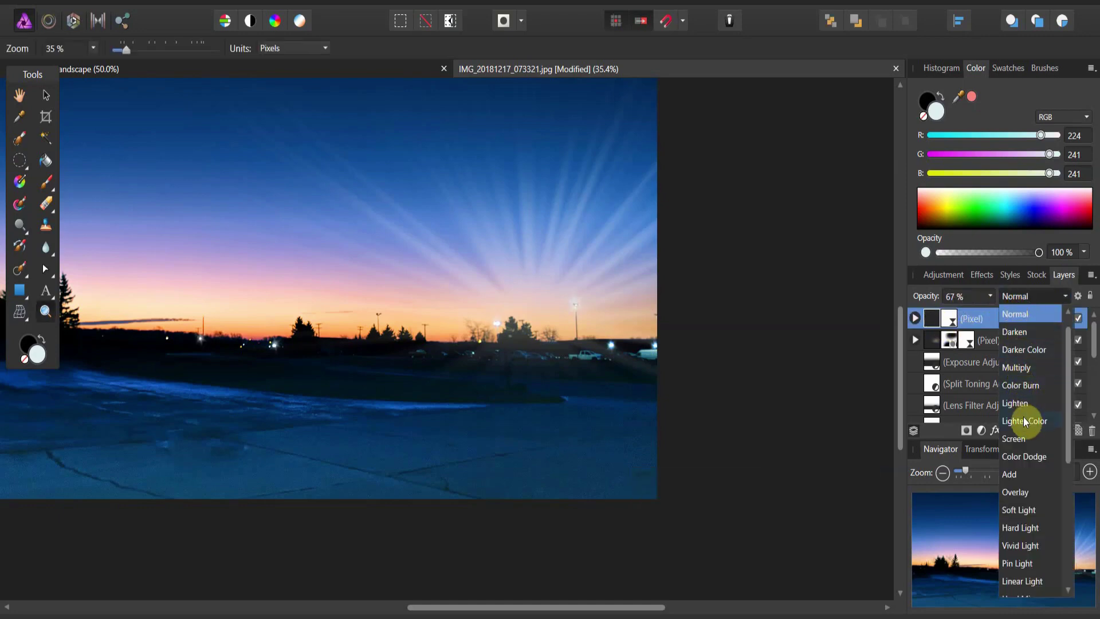
click(1024, 508)
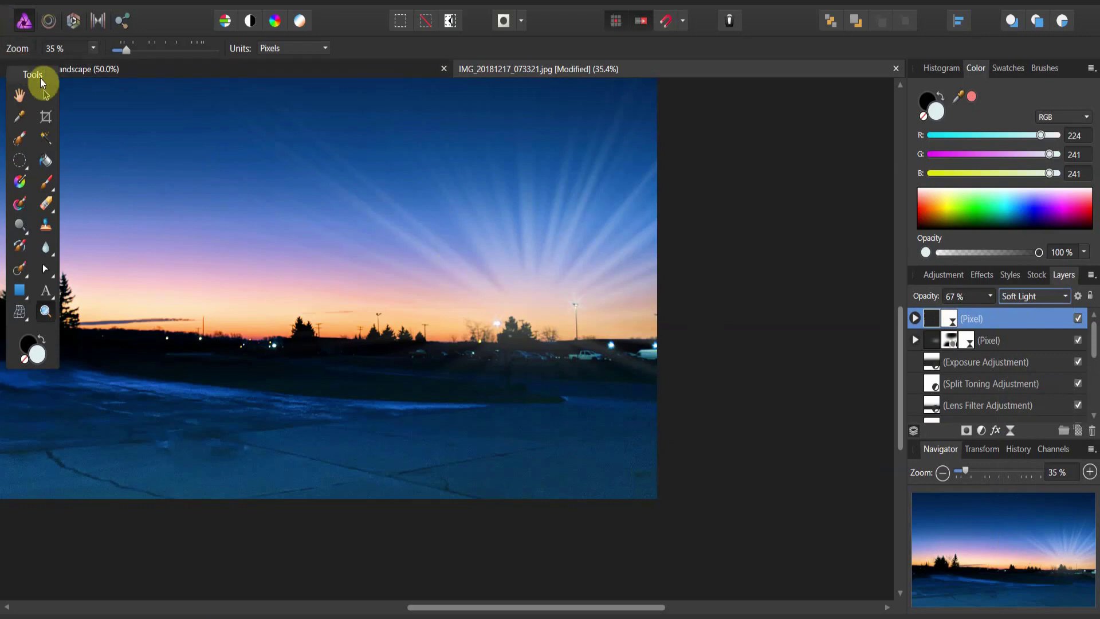
click(46, 95)
click(734, 395)
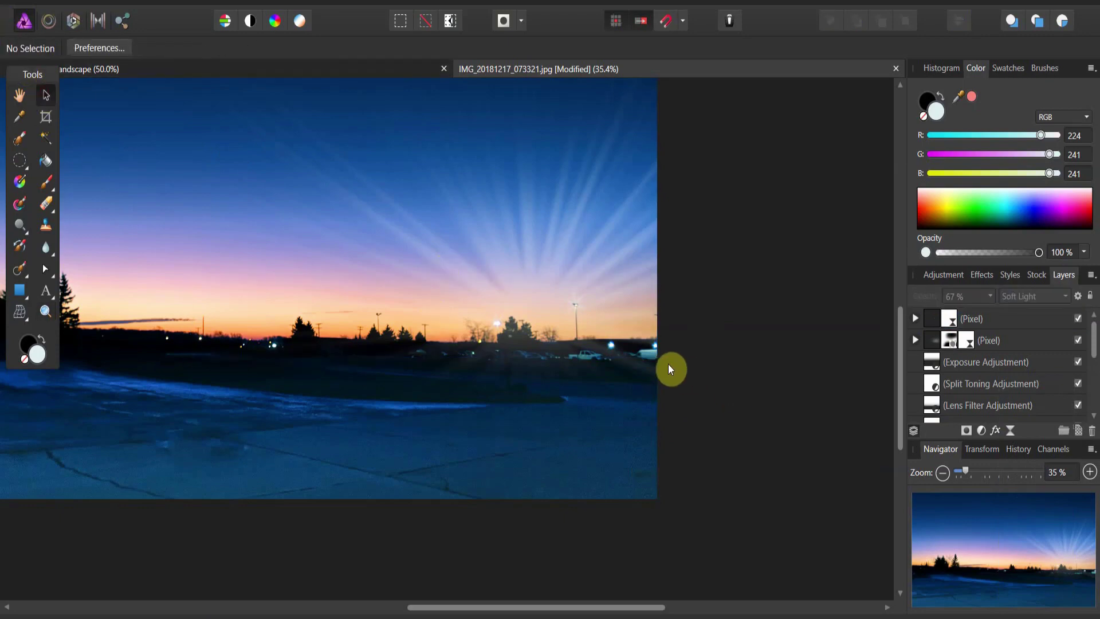
Move the hidden, locked original Background layer to the top of the layer stack.
click(46, 311)
scroll(351, 336, down, 3)
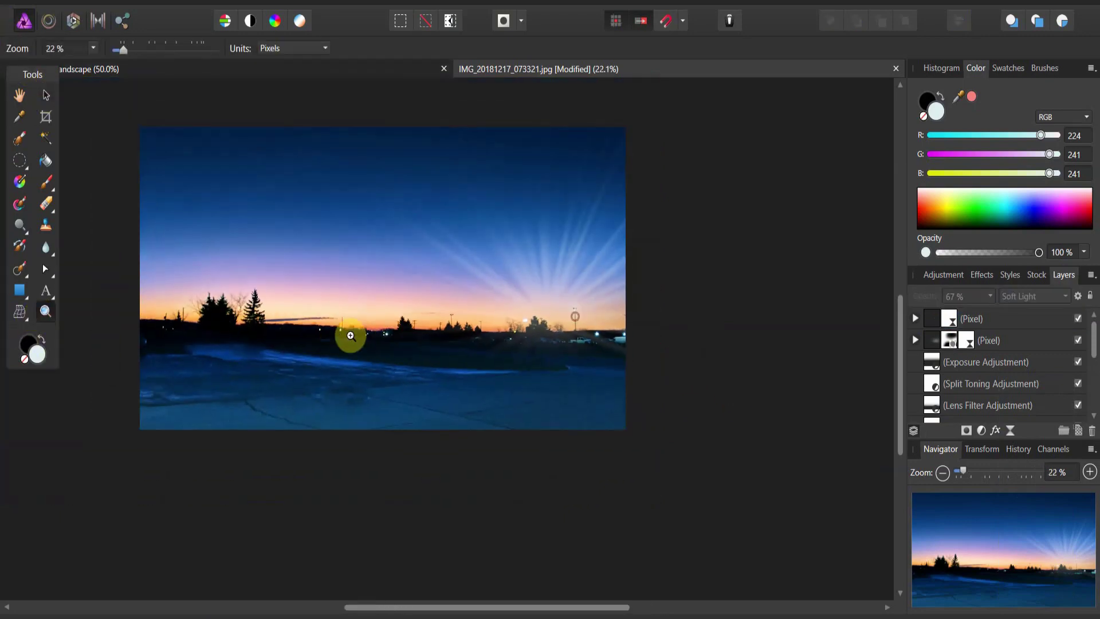
scroll(356, 319, up, 1)
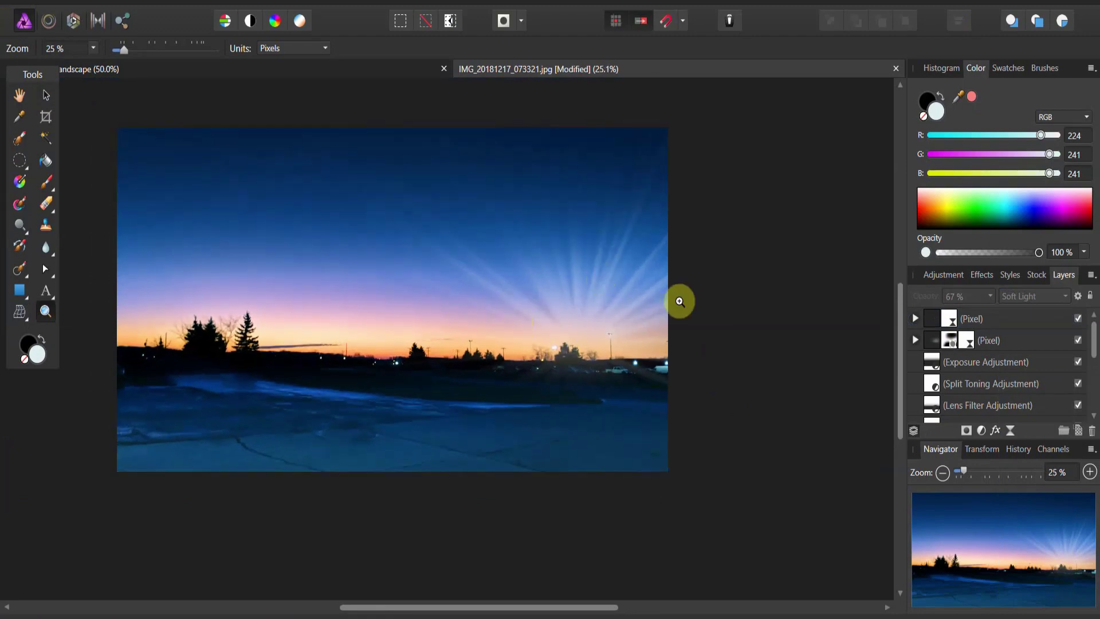
scroll(940, 356, down, 5)
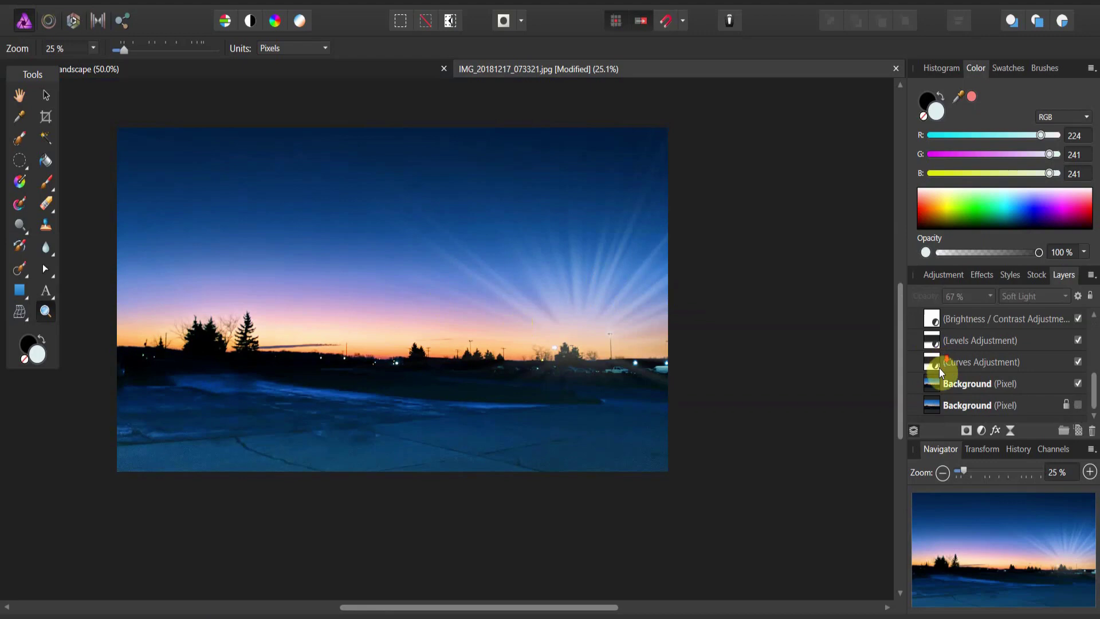
click(944, 404)
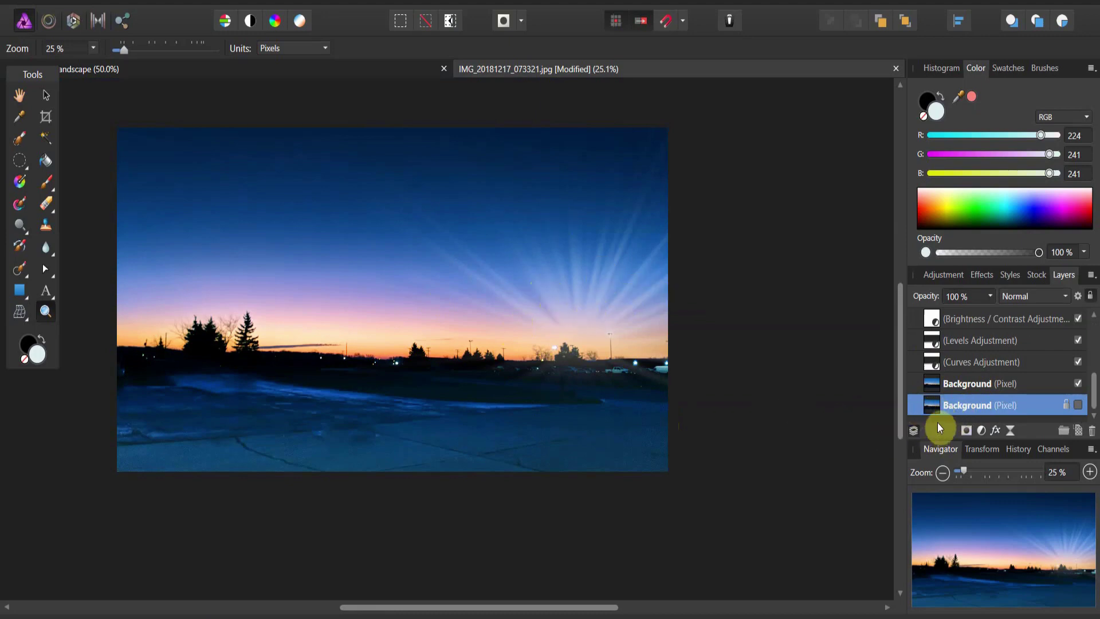
drag(930, 405, 932, 293)
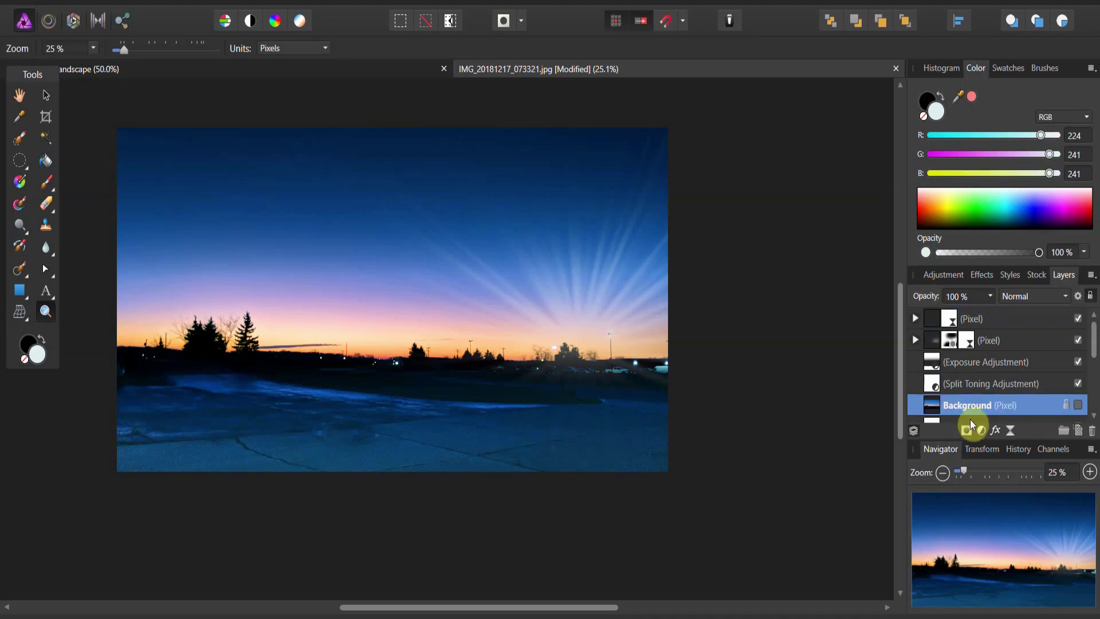
drag(940, 410, 950, 319)
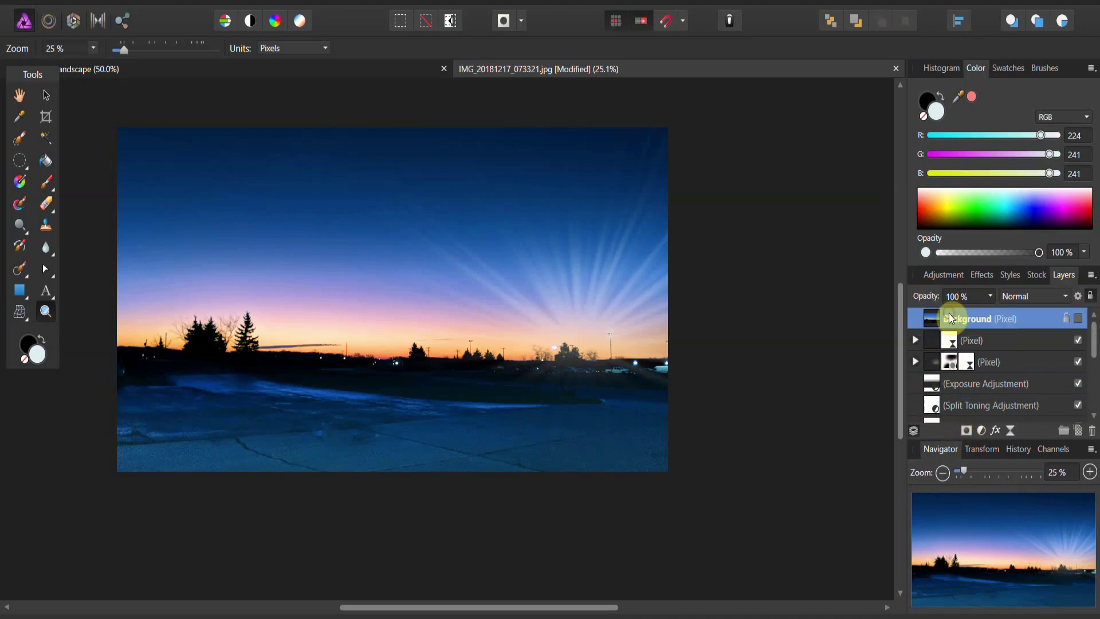
Compare the original photo with the edited version by showing and hiding the topmost Background layer twice.
click(1078, 319)
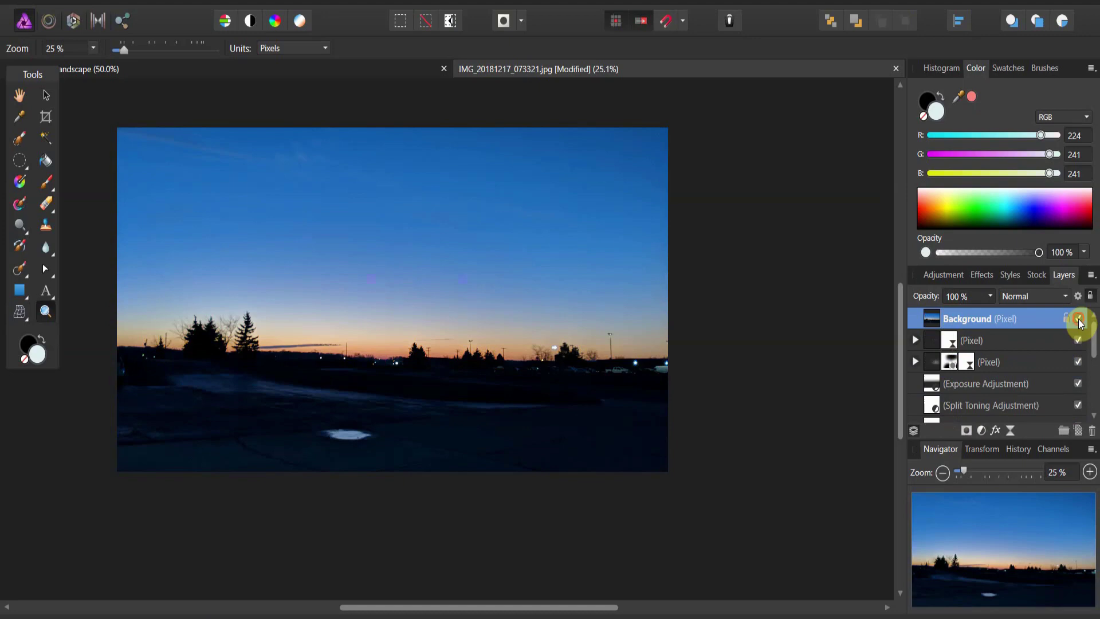
click(1078, 319)
click(1079, 320)
click(1079, 320)
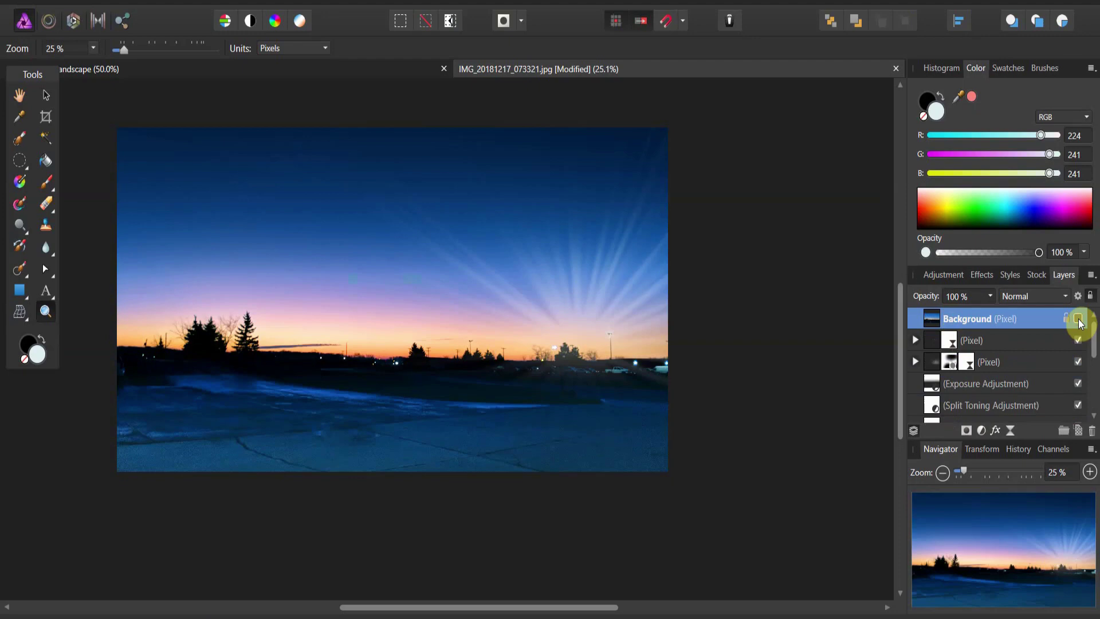